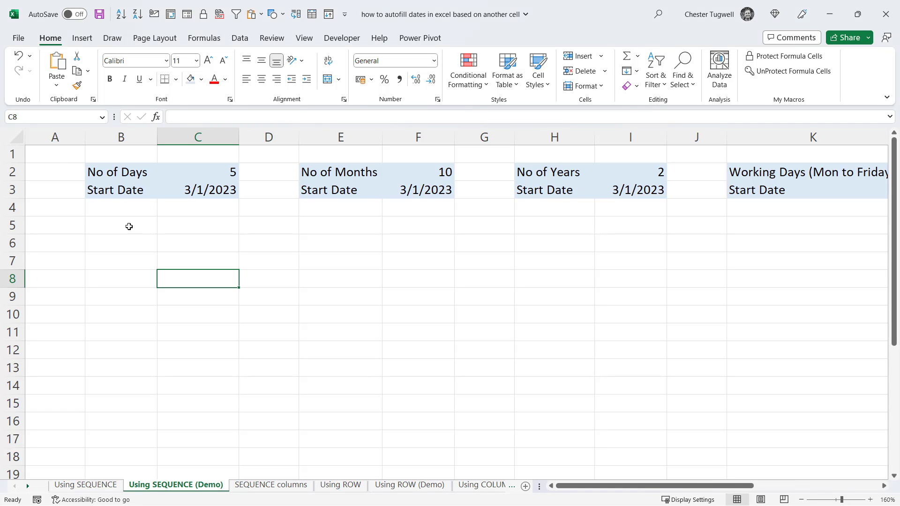
- Enter =SEQUENCE(C2,,C3) in cell B5 to list daily dates down the column from the start date
click(129, 227)
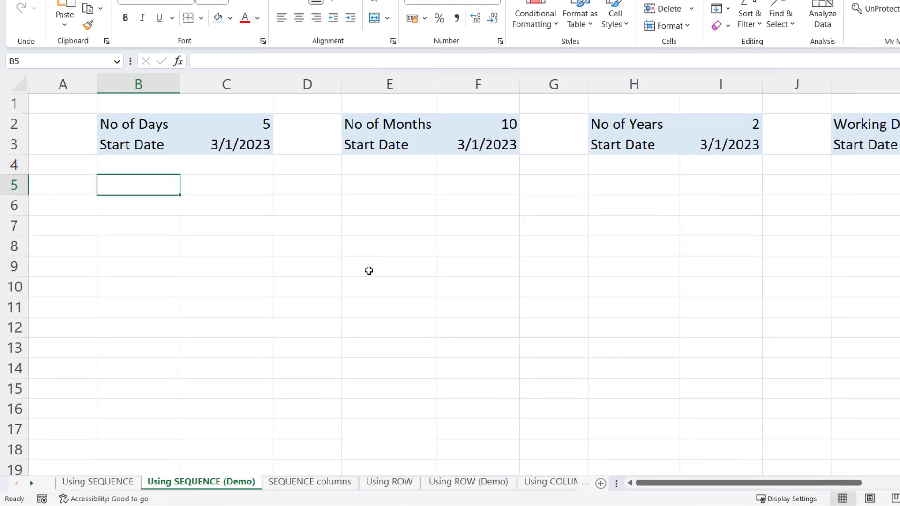
text(=)
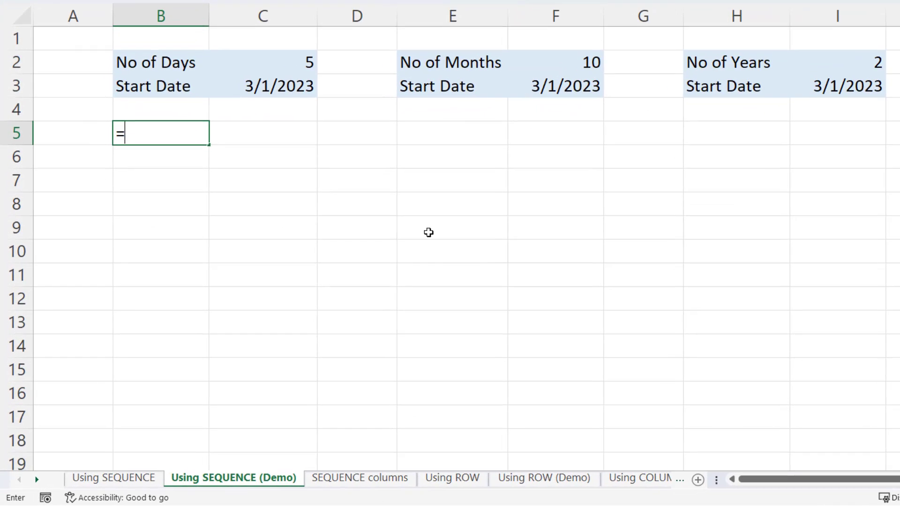
text(se)
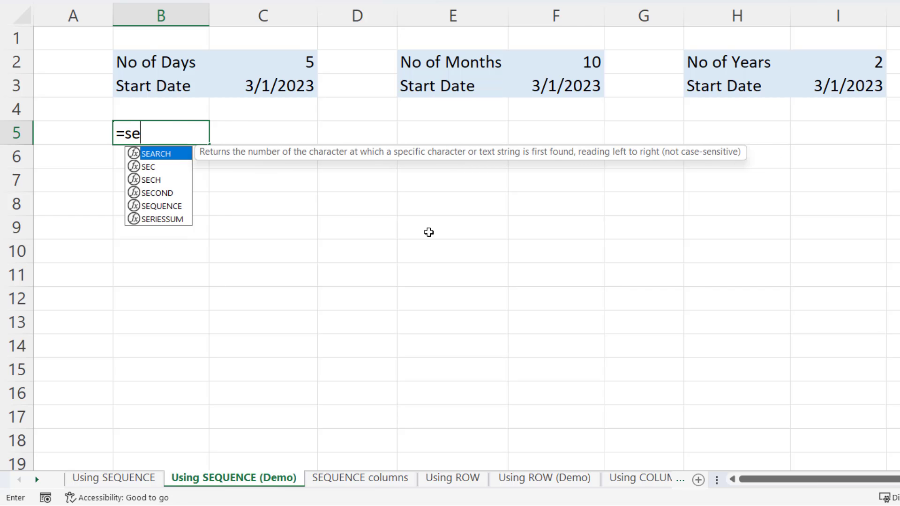
double_click(169, 207)
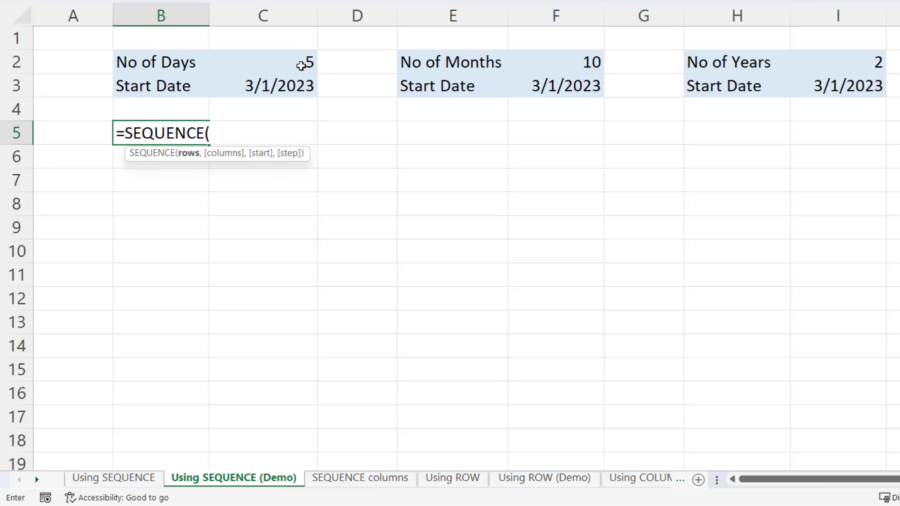
click(284, 61)
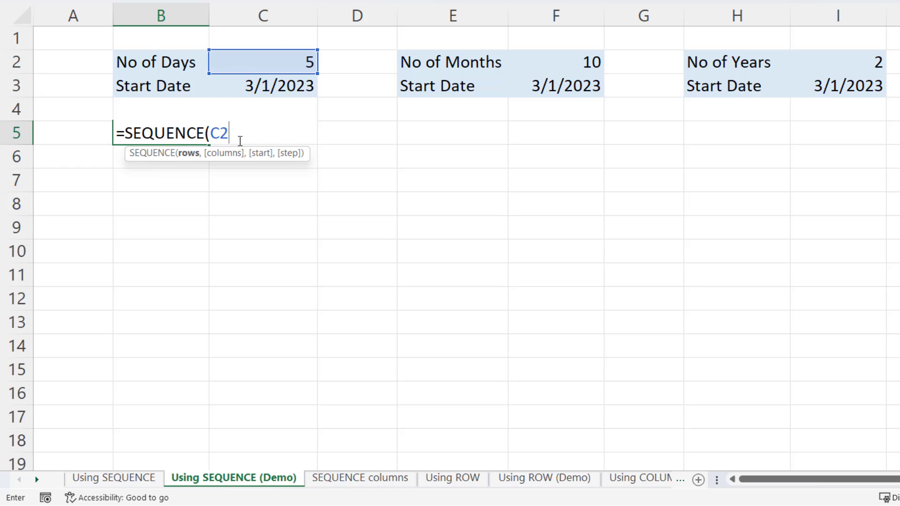
text(,)
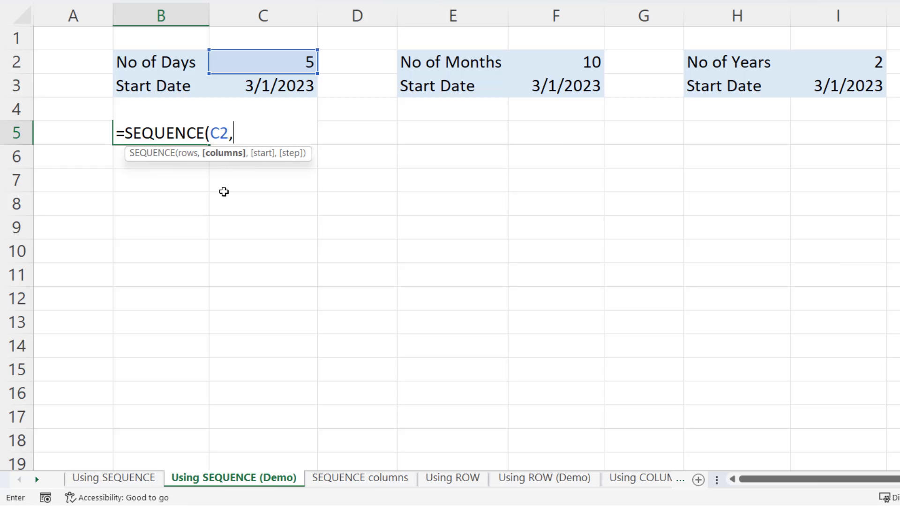
text(,)
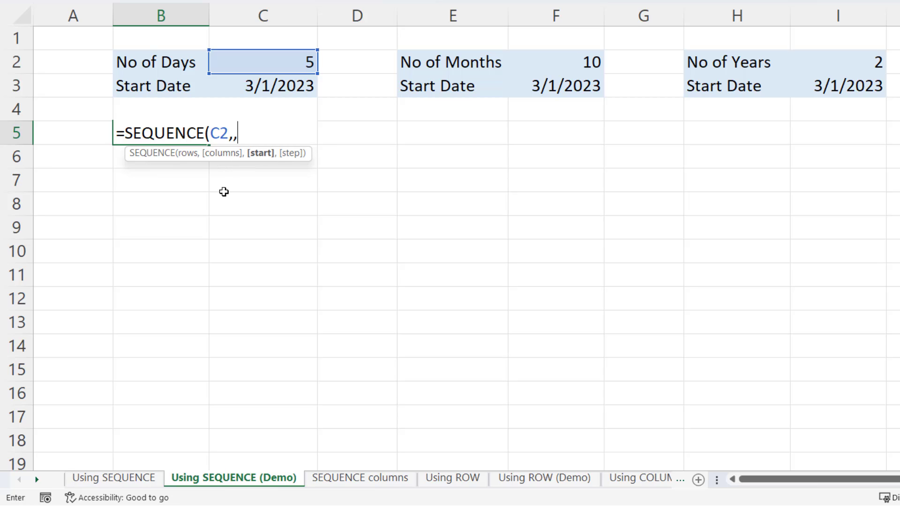
click(276, 83)
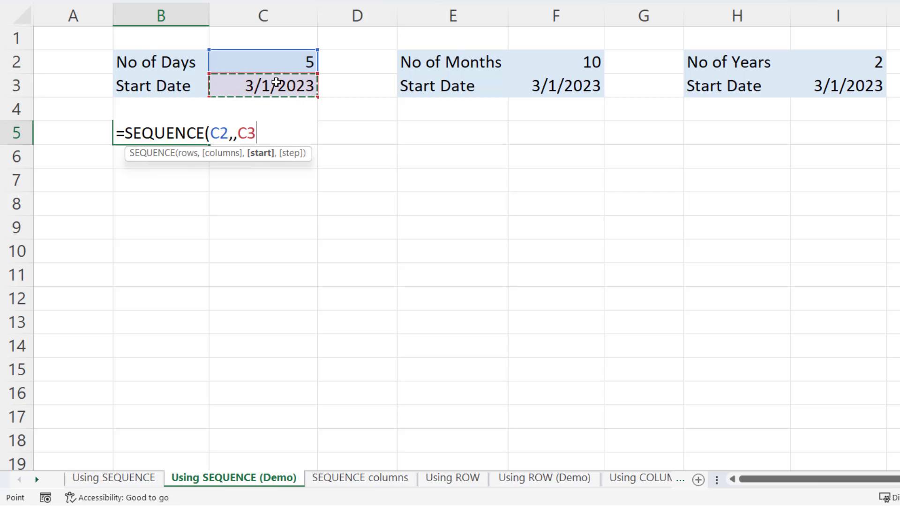
text())
key(Return)
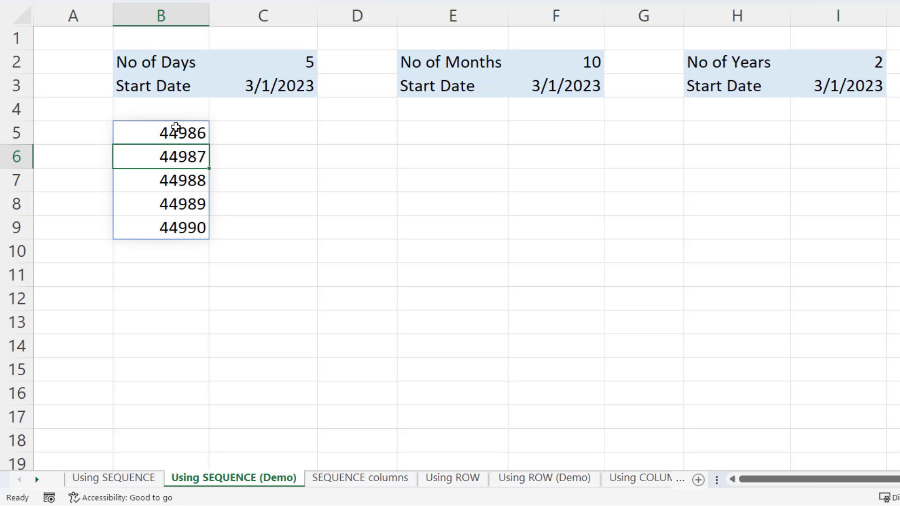
- Format cells B5:B18 as Short Date
drag(176, 127, 157, 450)
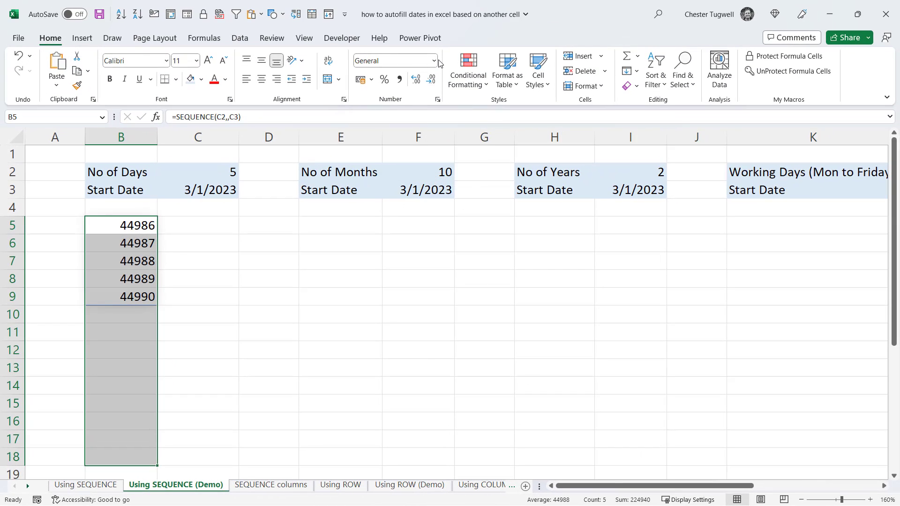
click(436, 62)
click(414, 195)
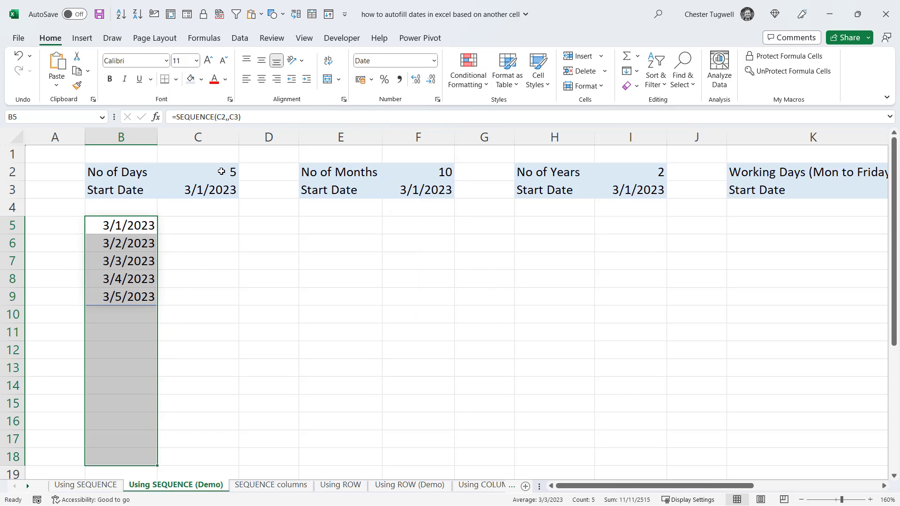
- Set the No of Days value in cell C2 to 10
click(222, 172)
text(10)
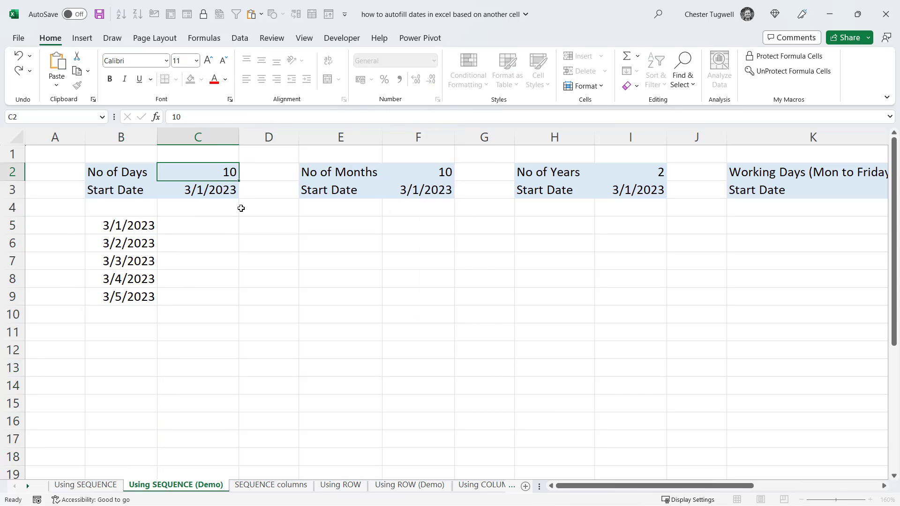
key(Return)
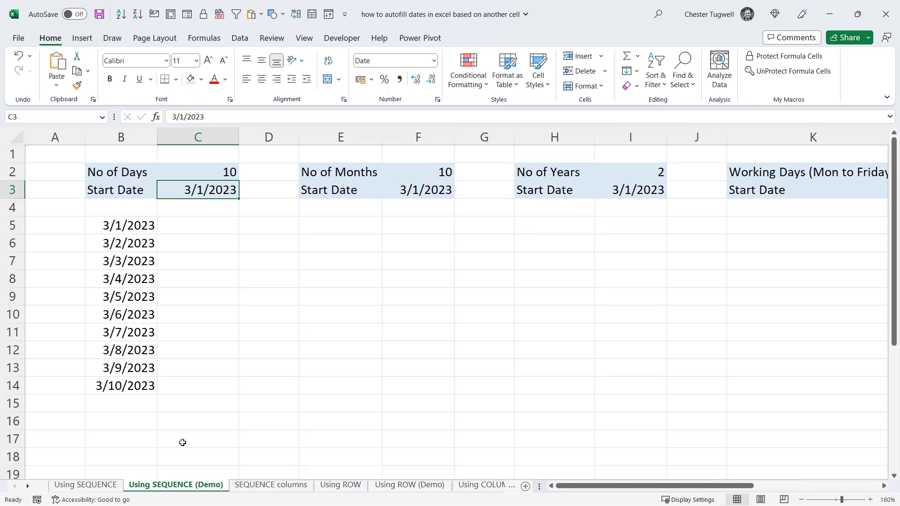
- On the SEQUENCE columns sheet, enter =SEQUENCE(,C2,C3) in cell B5 to list daily dates across the row
click(268, 485)
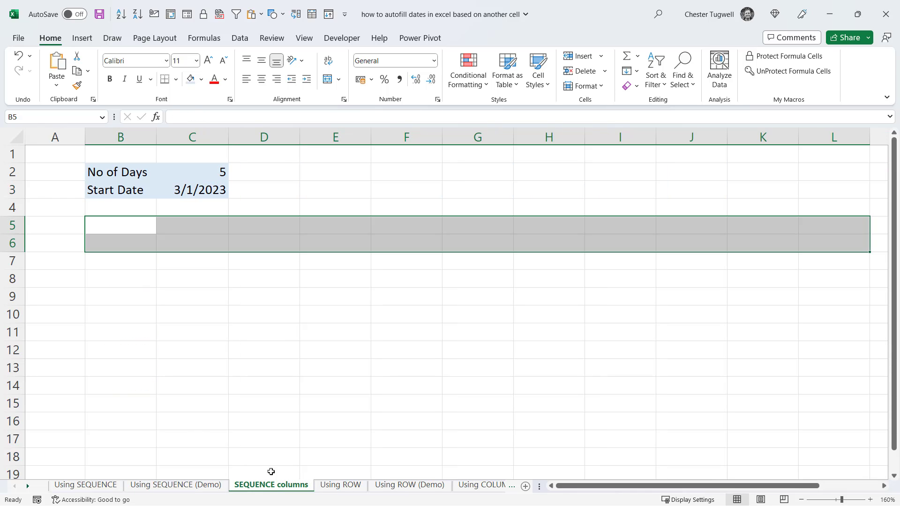
click(114, 226)
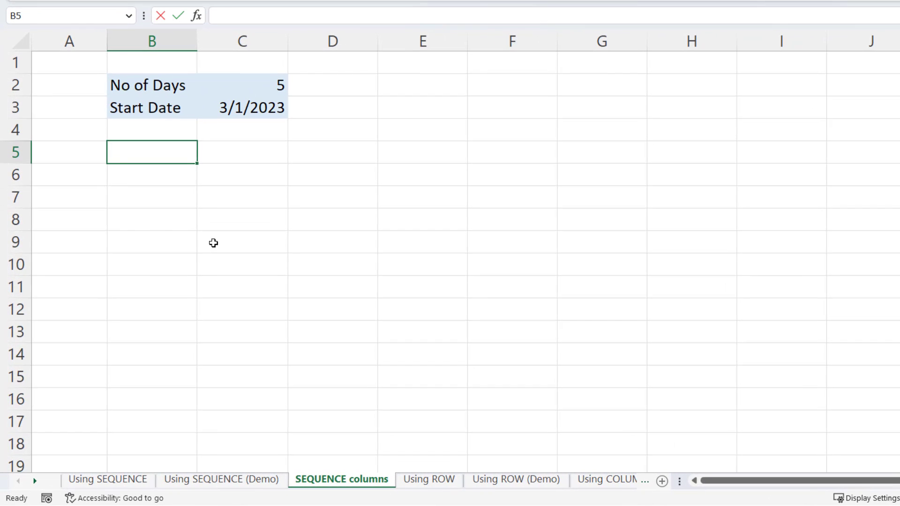
text(=se)
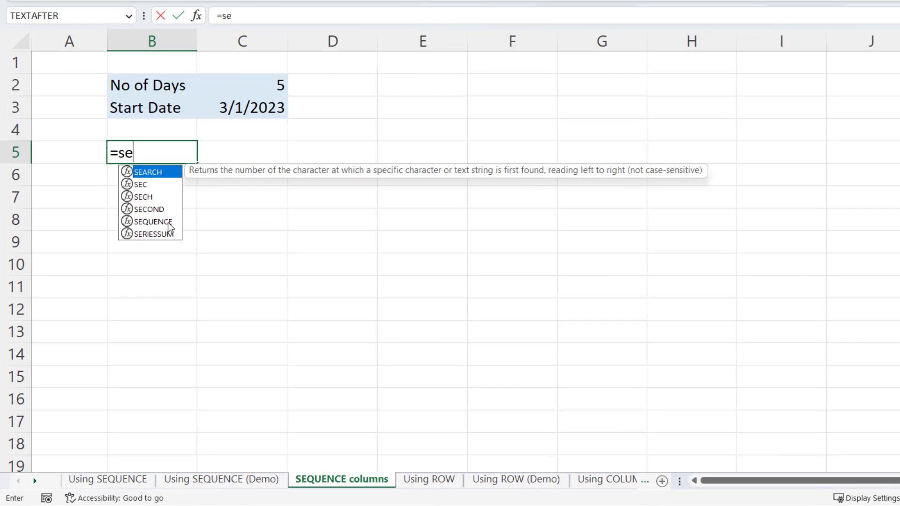
double_click(169, 224)
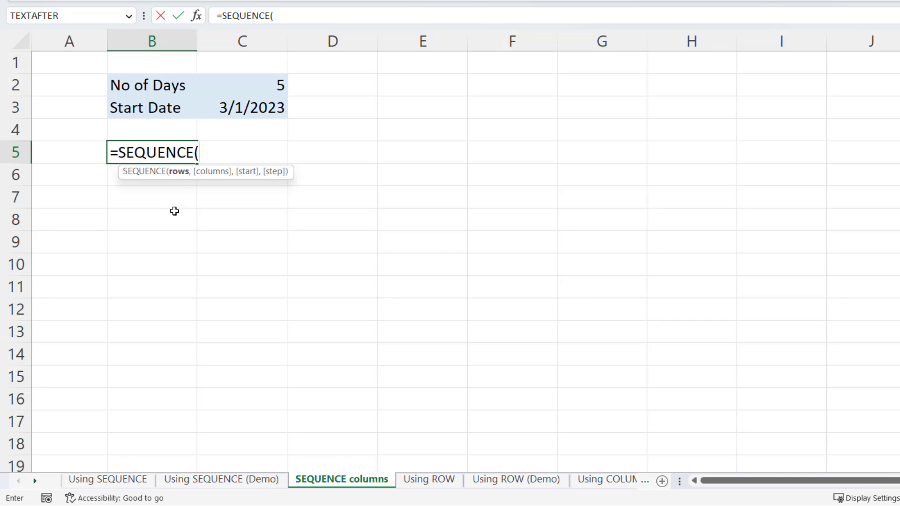
text(,)
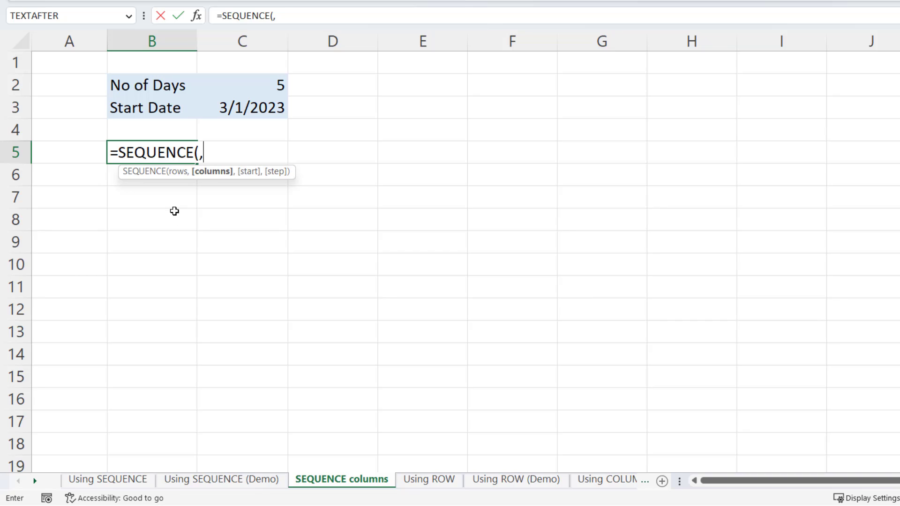
click(263, 83)
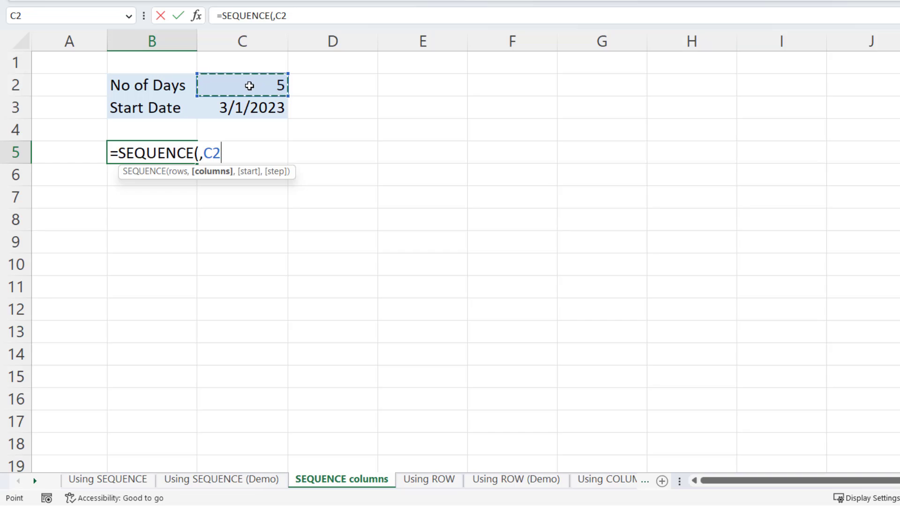
text(,)
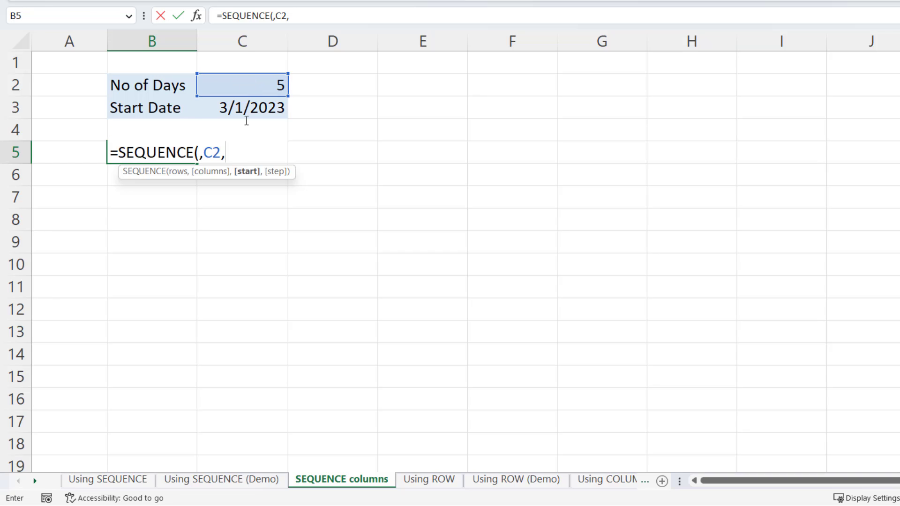
click(249, 106)
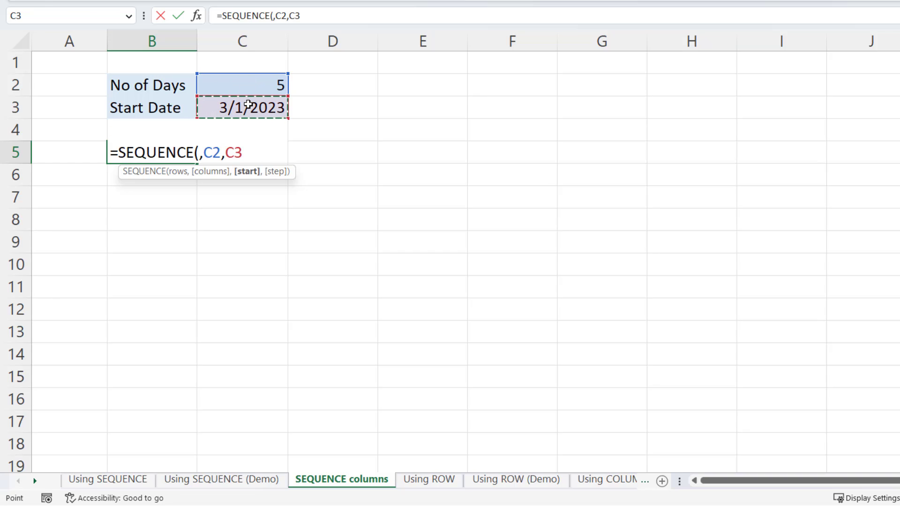
text())
key(Return)
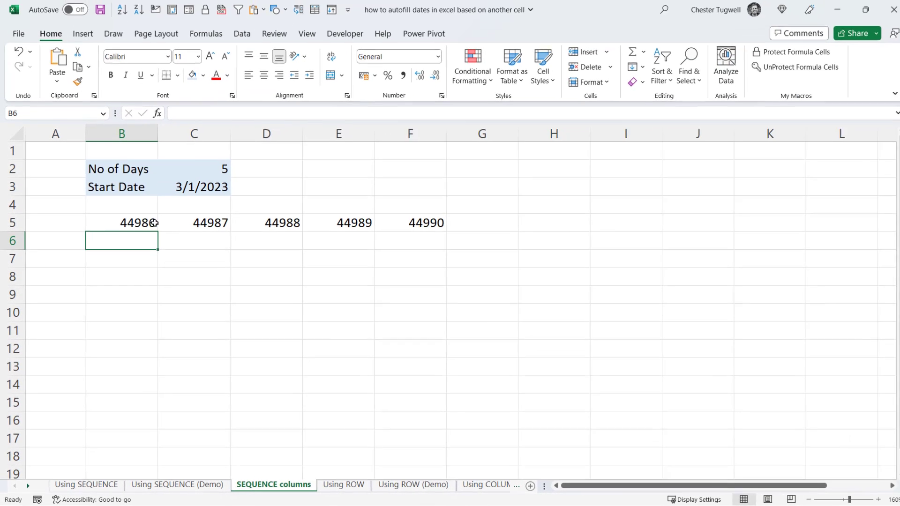
- Format cells B5:K5 on the SEQUENCE columns sheet as Short Date
click(183, 148)
drag(145, 221, 745, 219)
click(434, 61)
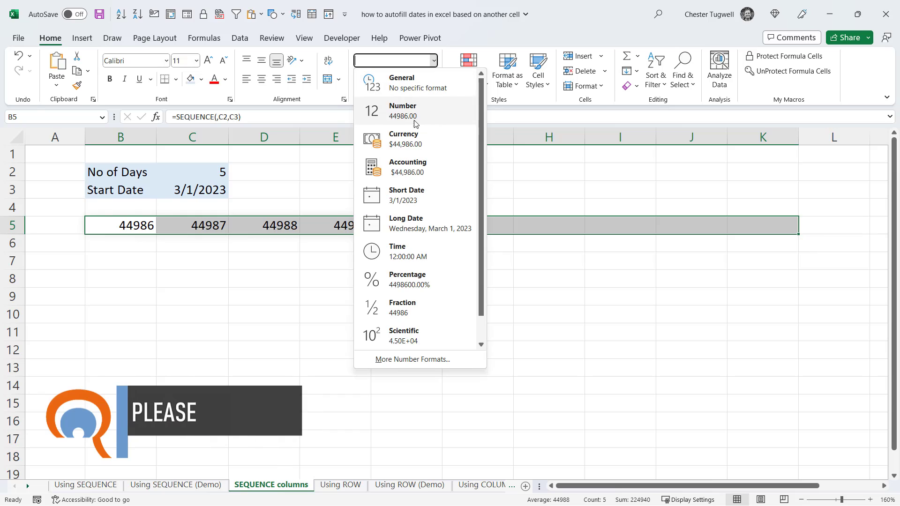
click(407, 192)
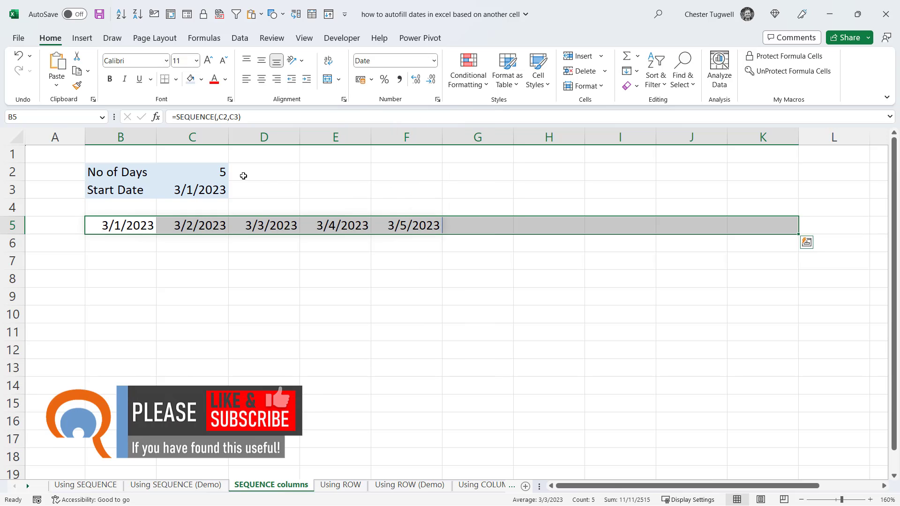
- Set the No of Days value in cell C2 of the SEQUENCE columns sheet to 7
click(225, 174)
key(F2)
key(BackSpace)
text(7)
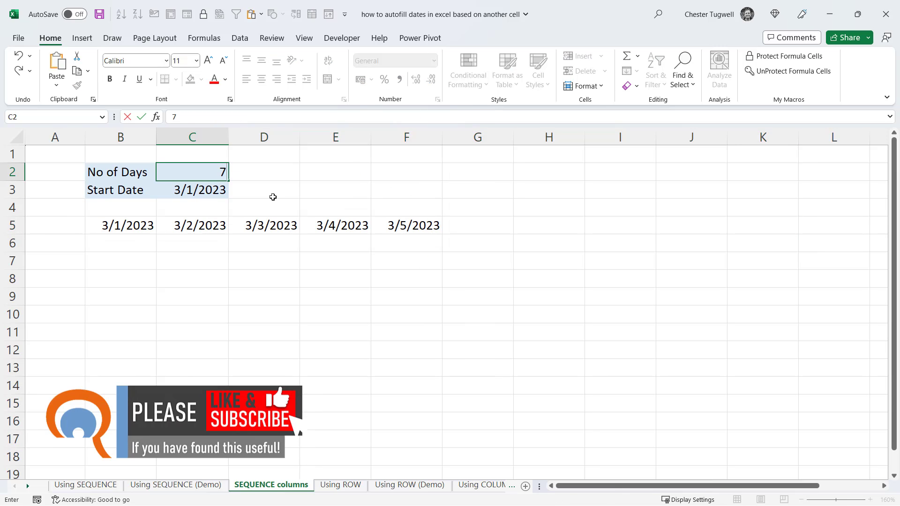
key(Return)
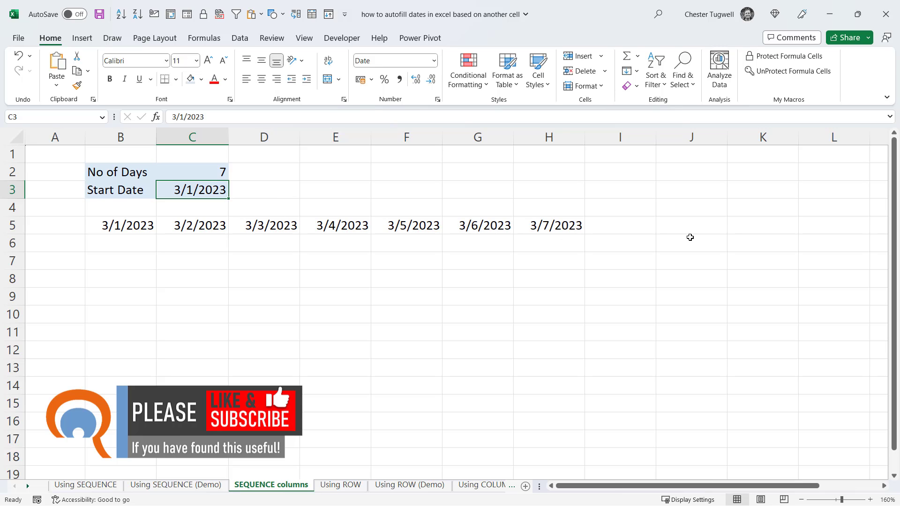
- On the Using SEQUENCE (Demo) sheet, enter =EDATE(F3,SEQUENCE(F2,,0)) in cell E5 to list monthly dates down the column
click(184, 485)
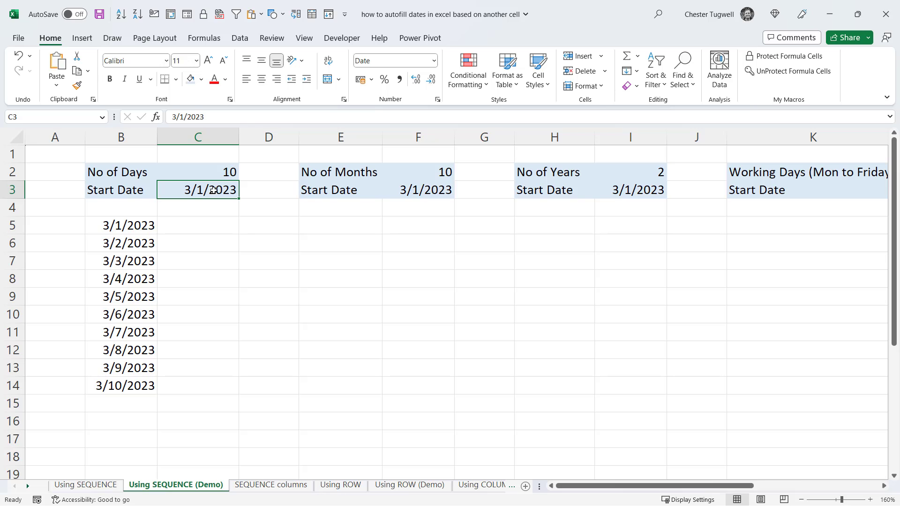
click(331, 229)
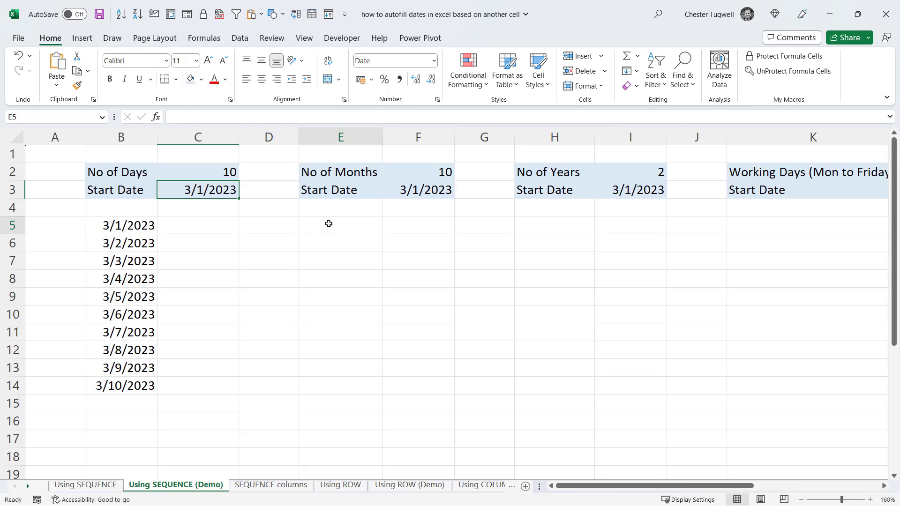
text(=ed)
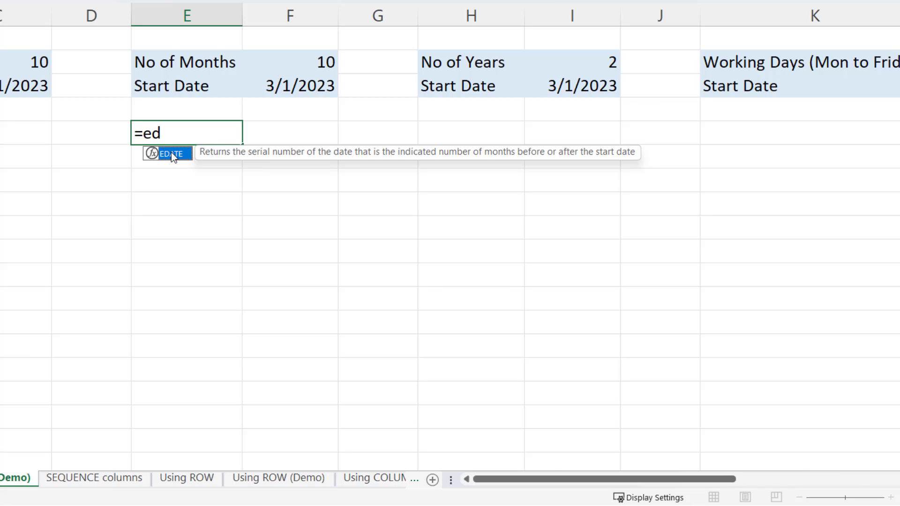
double_click(171, 154)
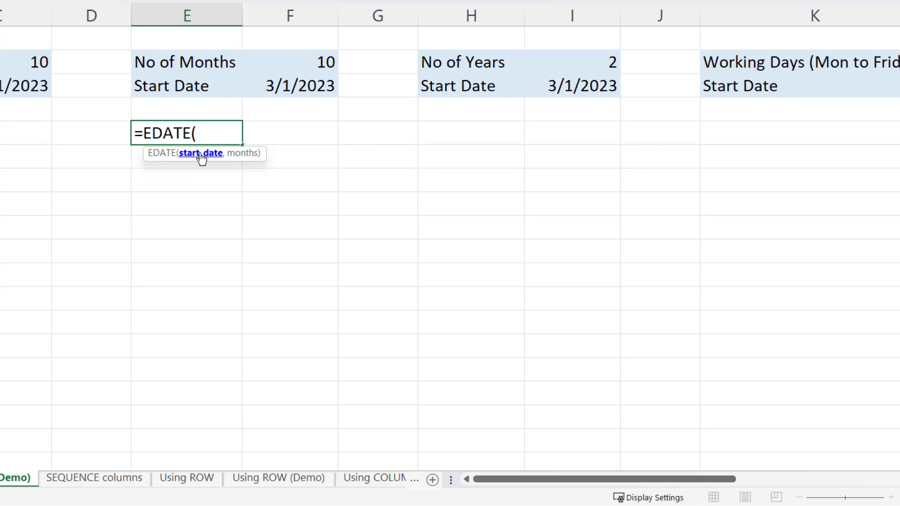
click(294, 89)
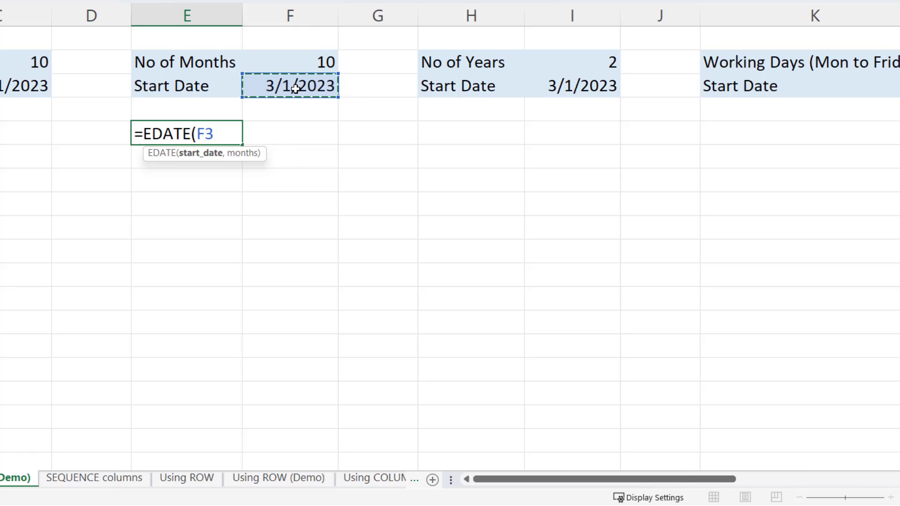
text(,)
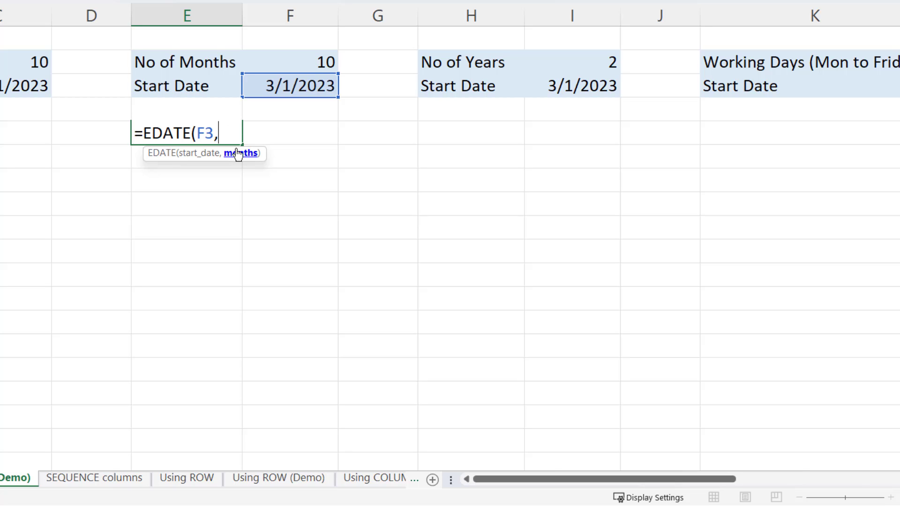
text(seq)
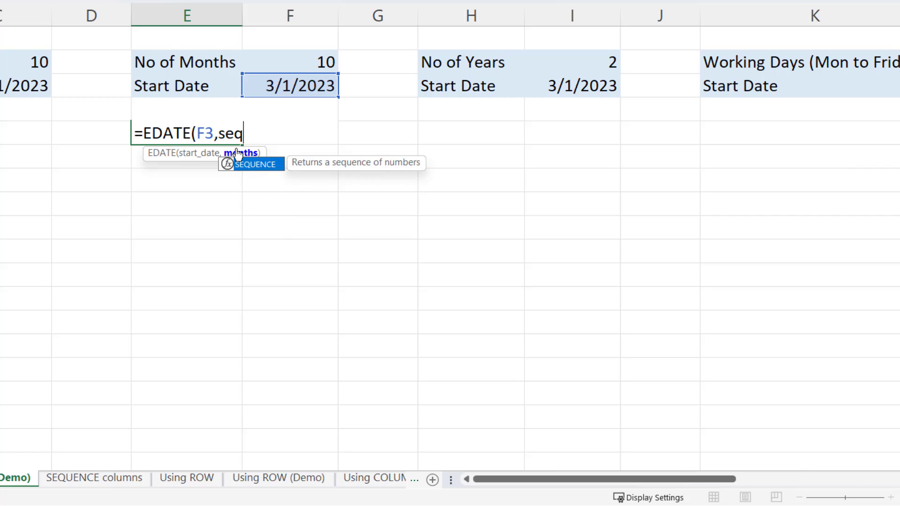
double_click(271, 165)
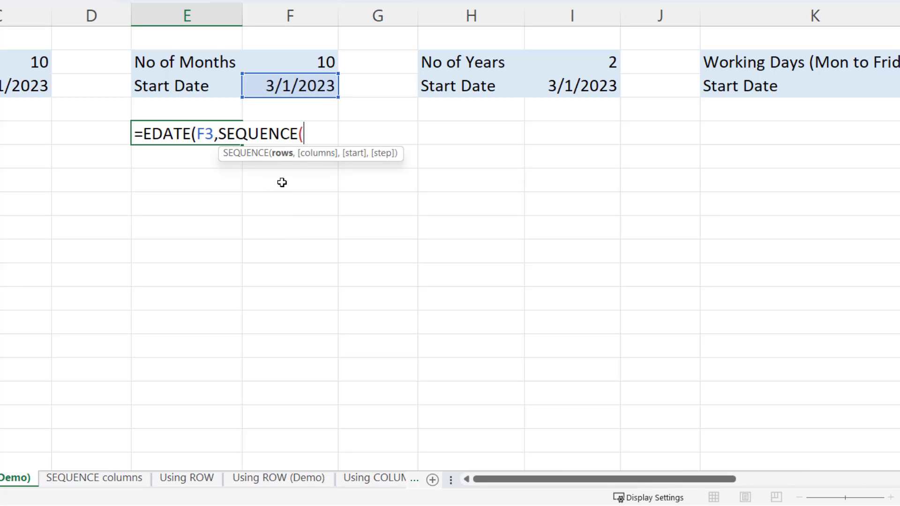
click(305, 61)
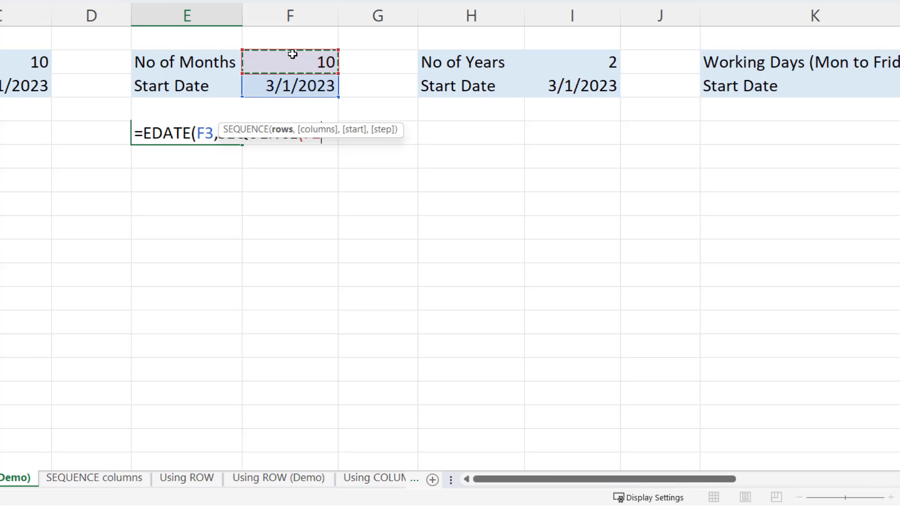
drag(317, 134, 317, 180)
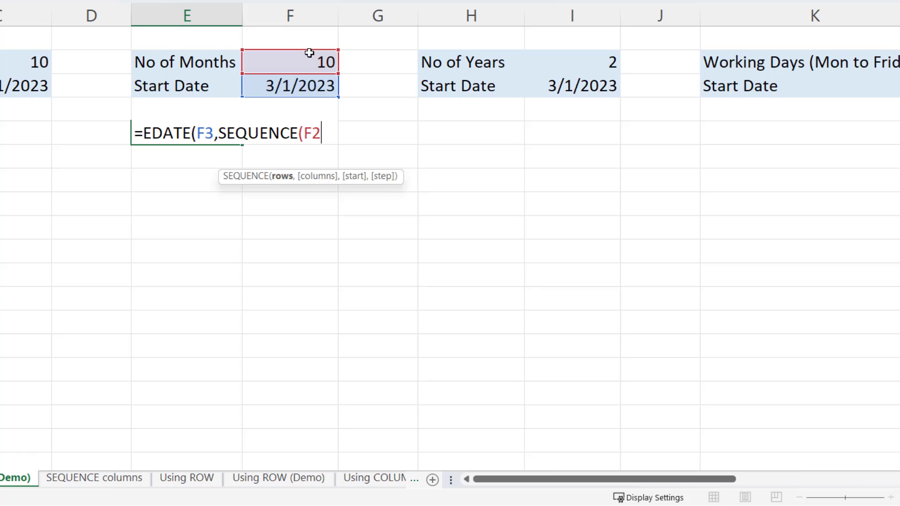
text(,,)
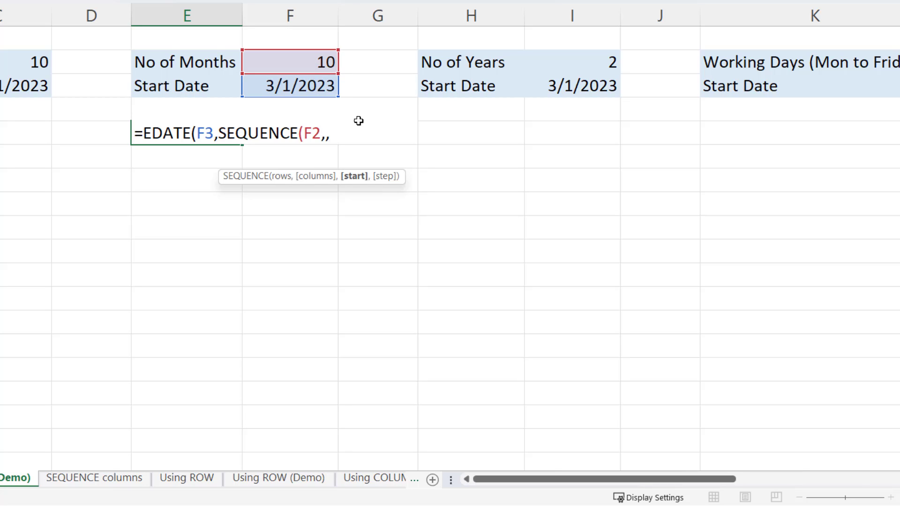
text(0)
text())
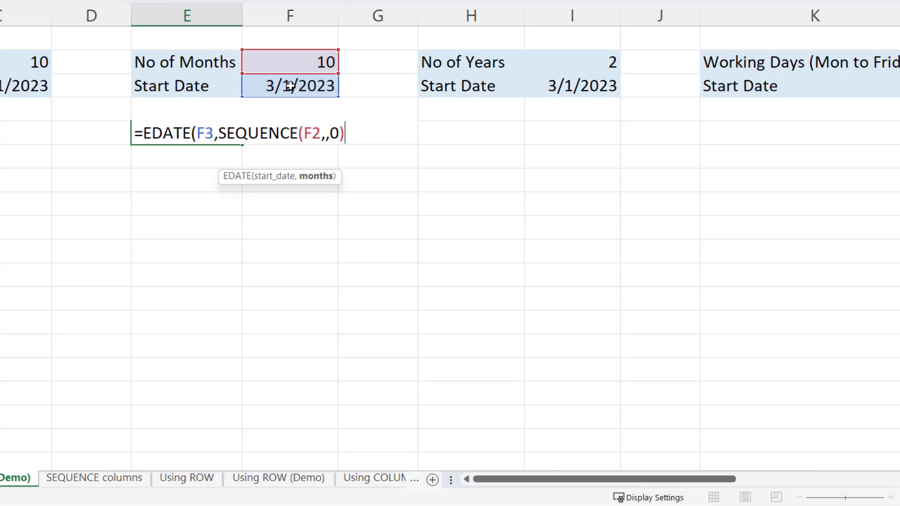
text())
key(Return)
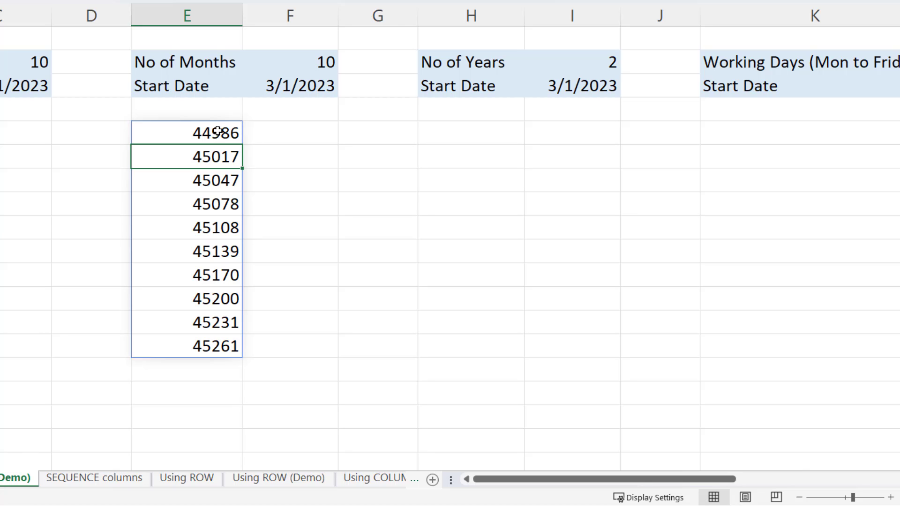
- Format the monthly results in column E, from E5 down past the end of the list, as Short Date
drag(218, 131, 188, 458)
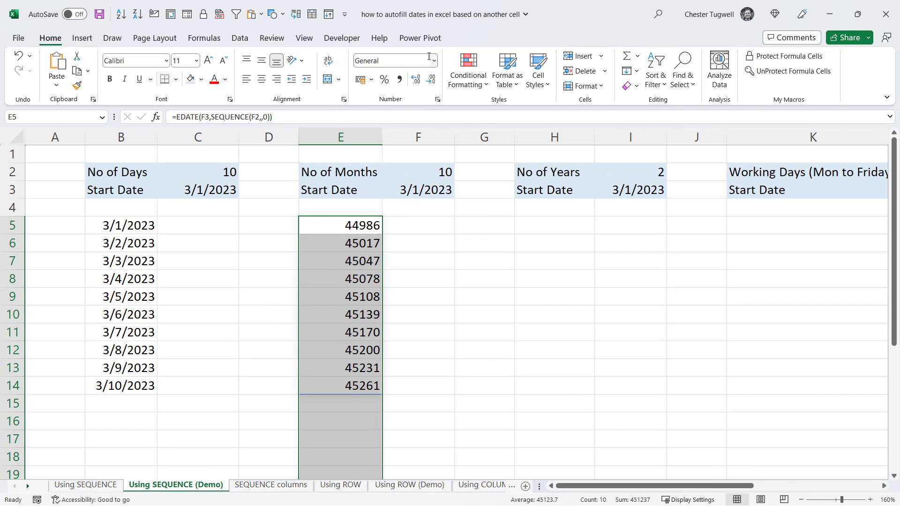
click(434, 60)
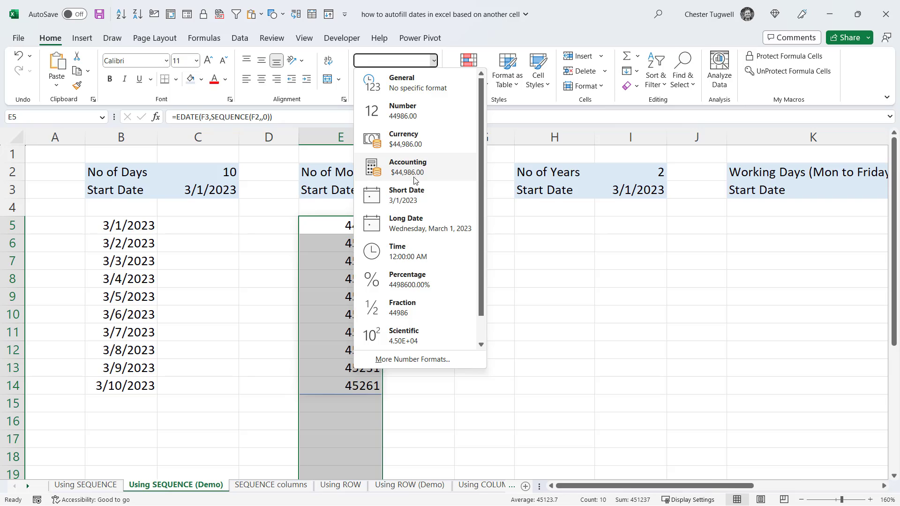
click(408, 195)
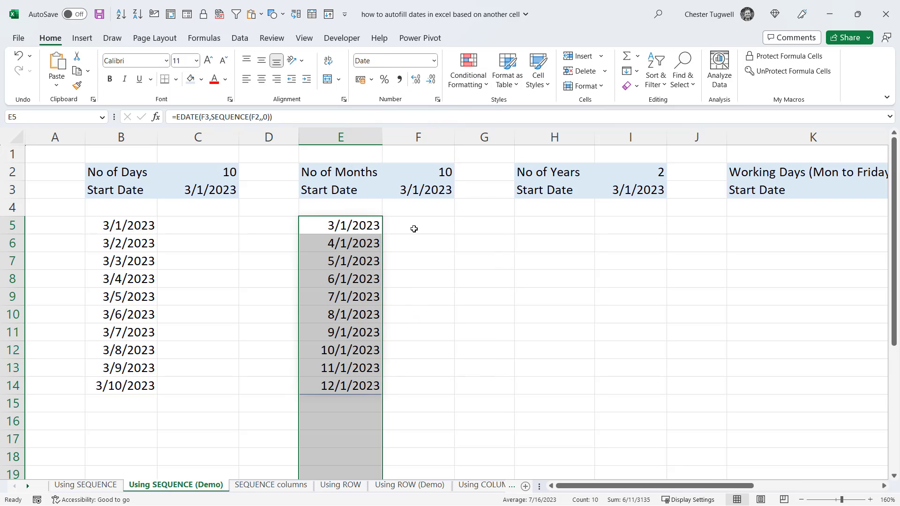
click(413, 227)
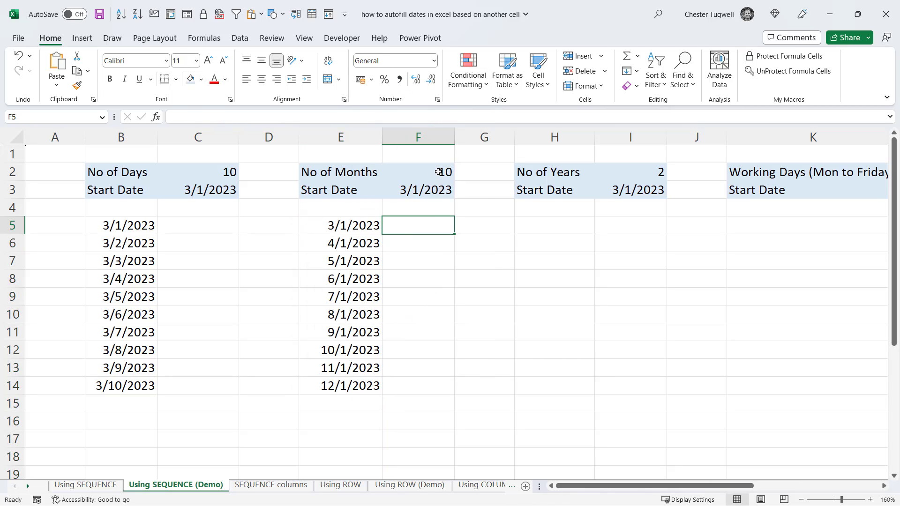
- Set the No of Months value in cell F2 to 5
click(439, 172)
text(5)
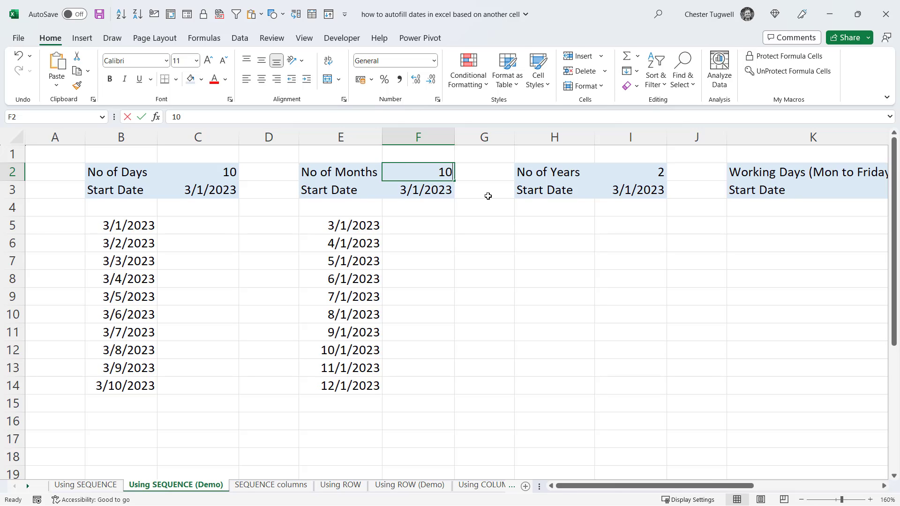
key(Return)
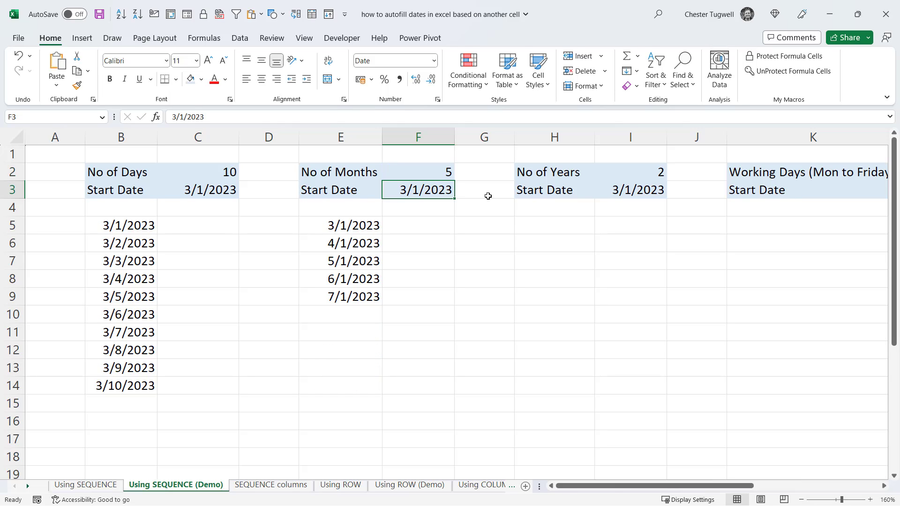
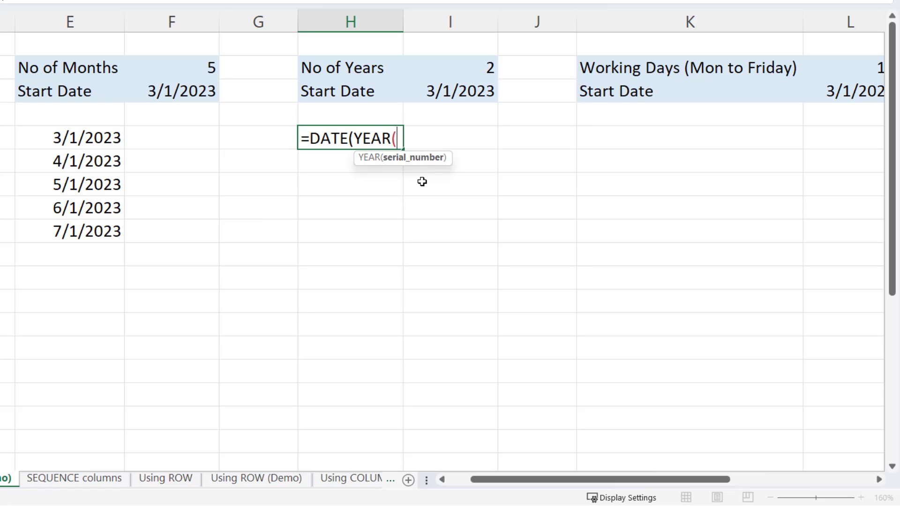
- Complete the yearly dates formula in cell H5 as =DATE(YEAR(I3)+SEQUENCE(I2,,0),MONTH(I3),DAY(I3))
click(449, 92)
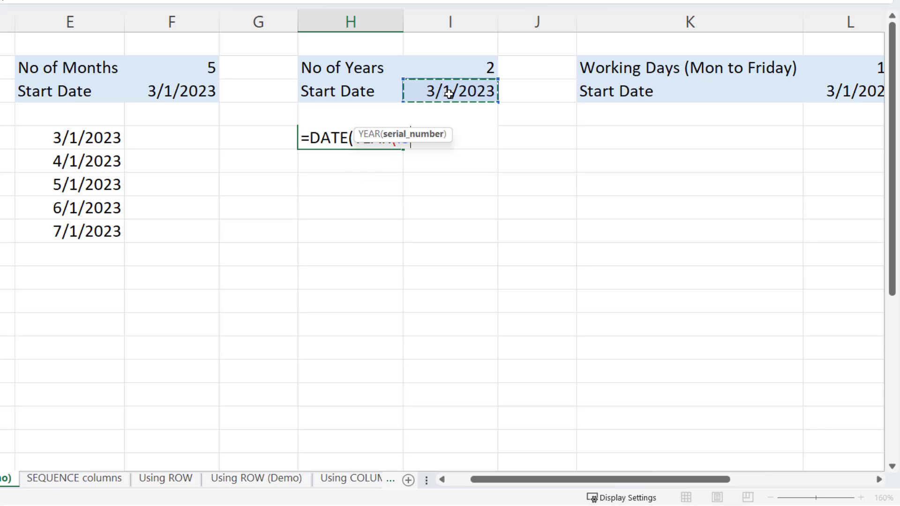
drag(424, 141, 423, 186)
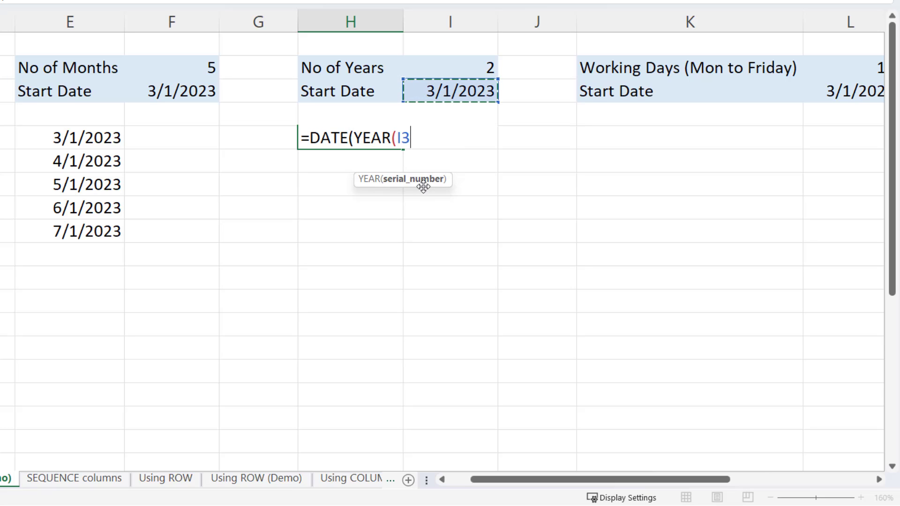
text())
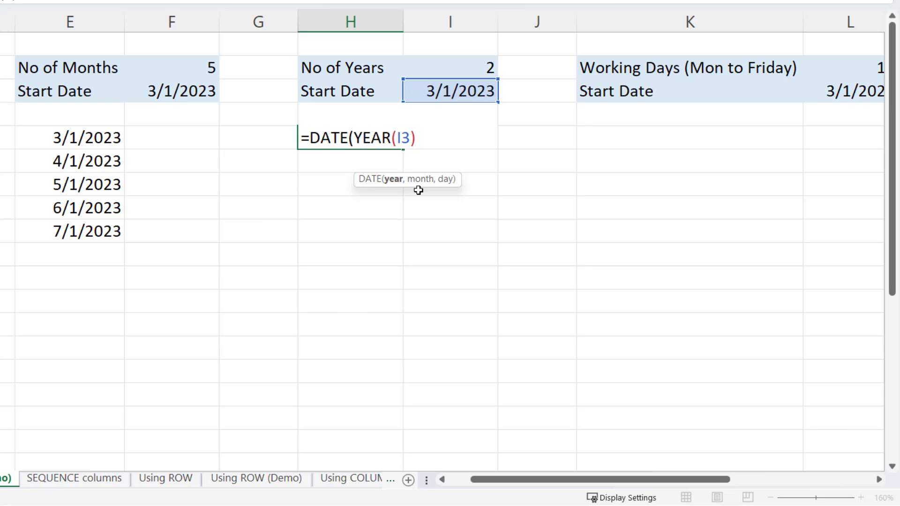
text(++se)
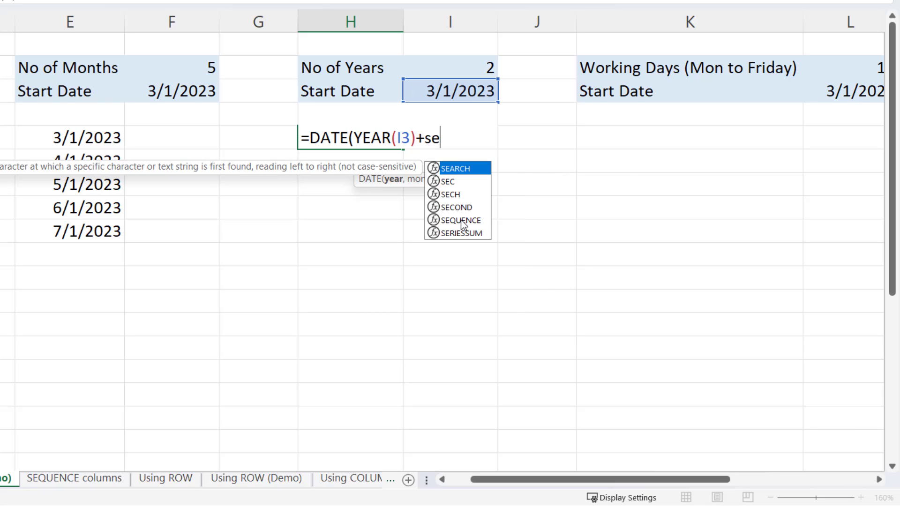
double_click(461, 220)
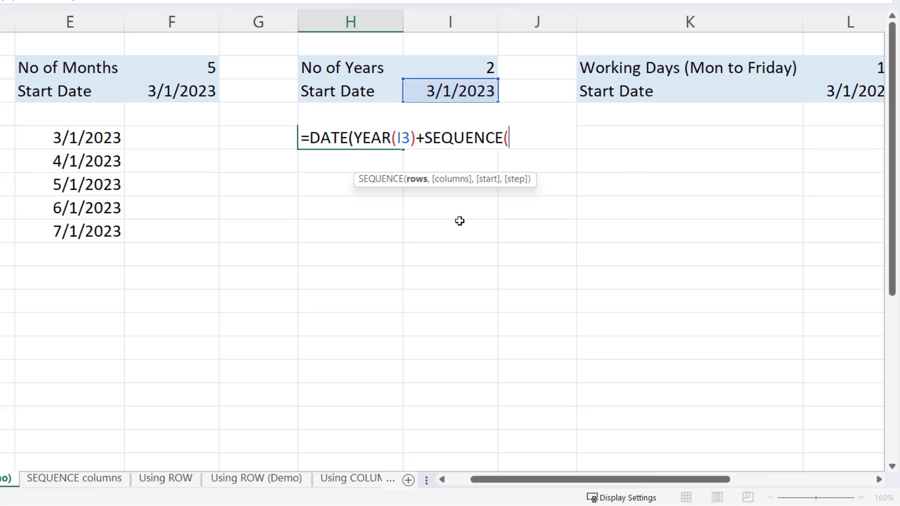
click(469, 67)
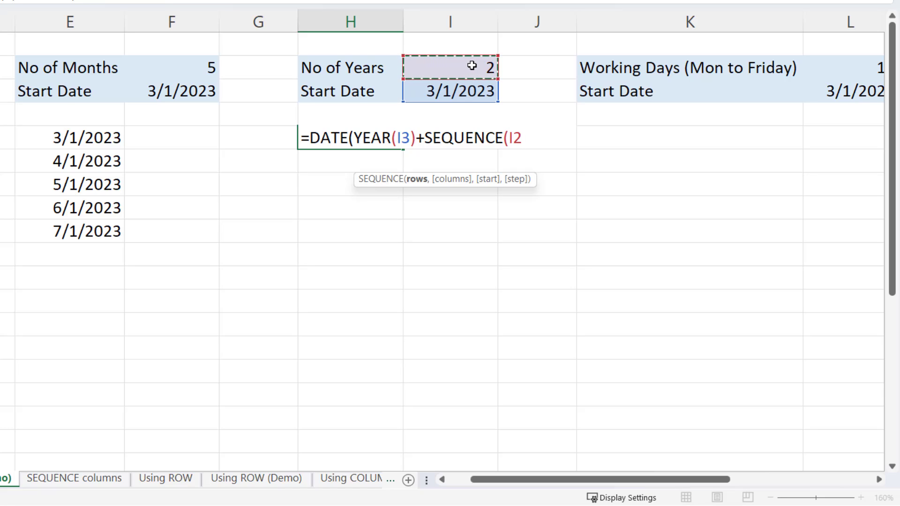
text(,)
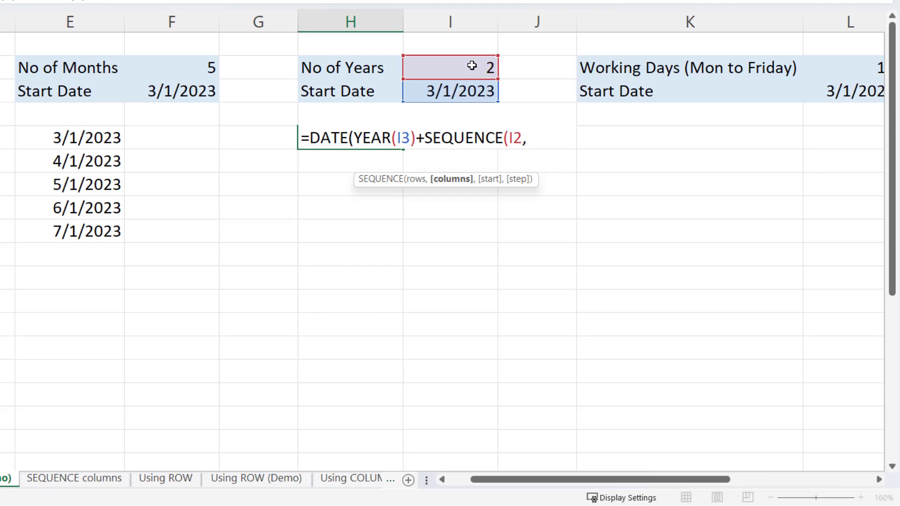
text(,0)
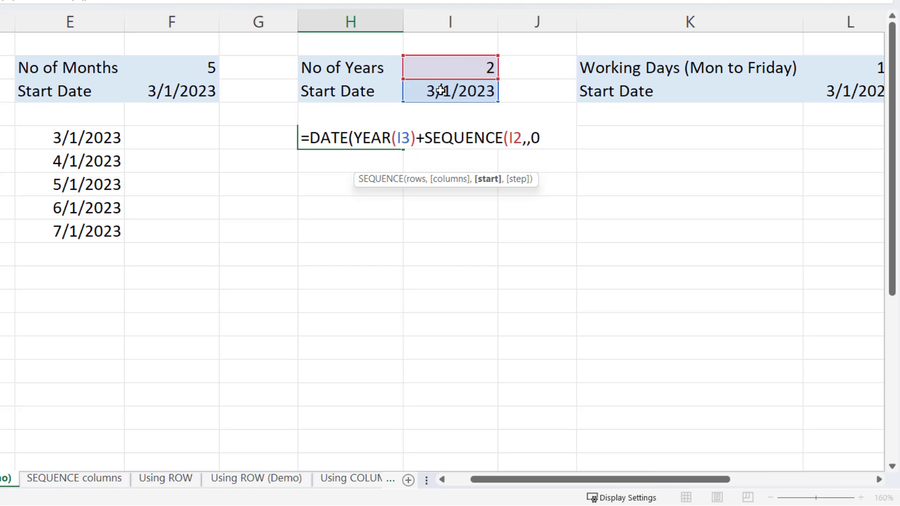
text(),)
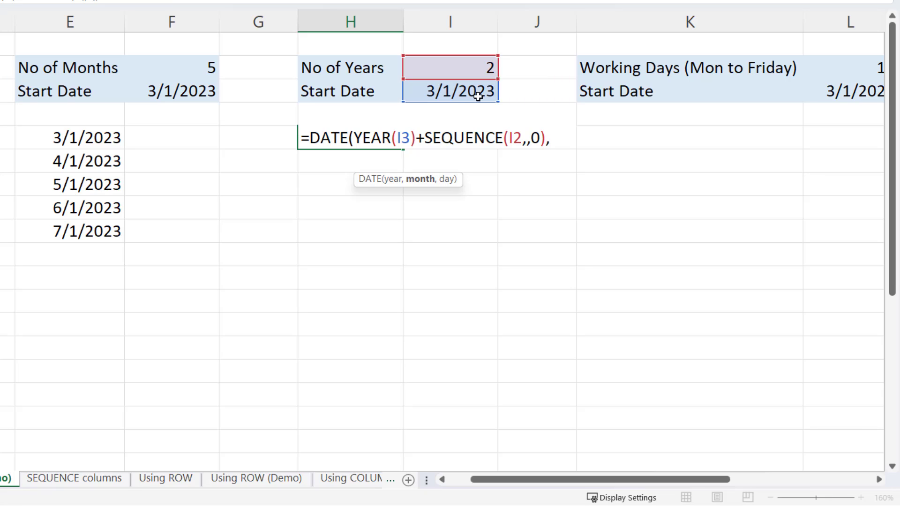
text(MONTH()
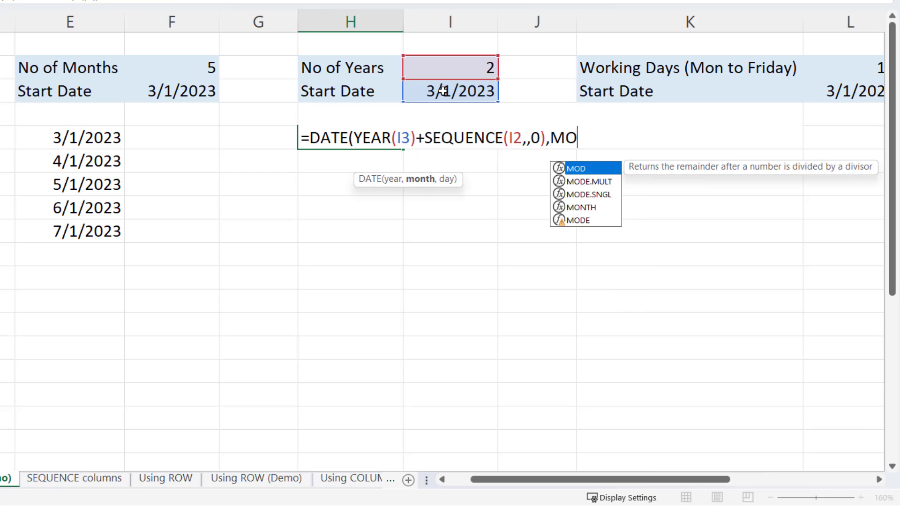
click(443, 91)
text())
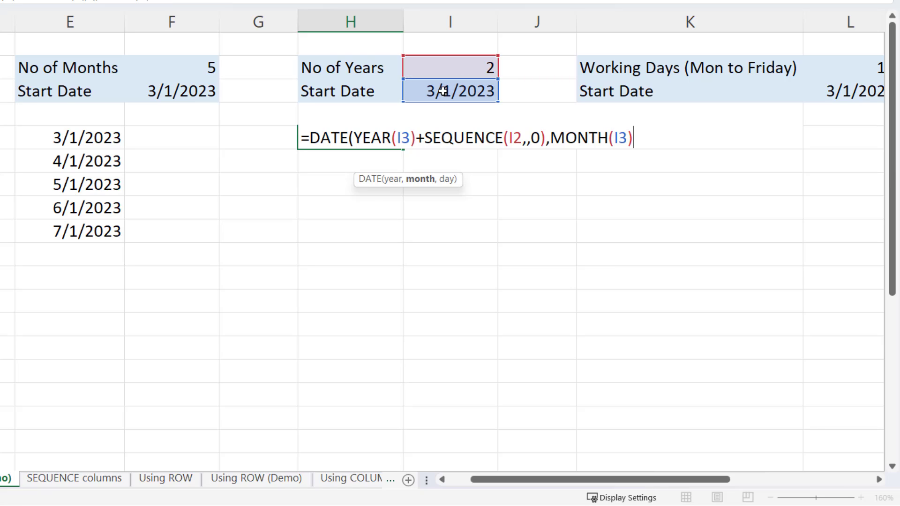
text(,DA)
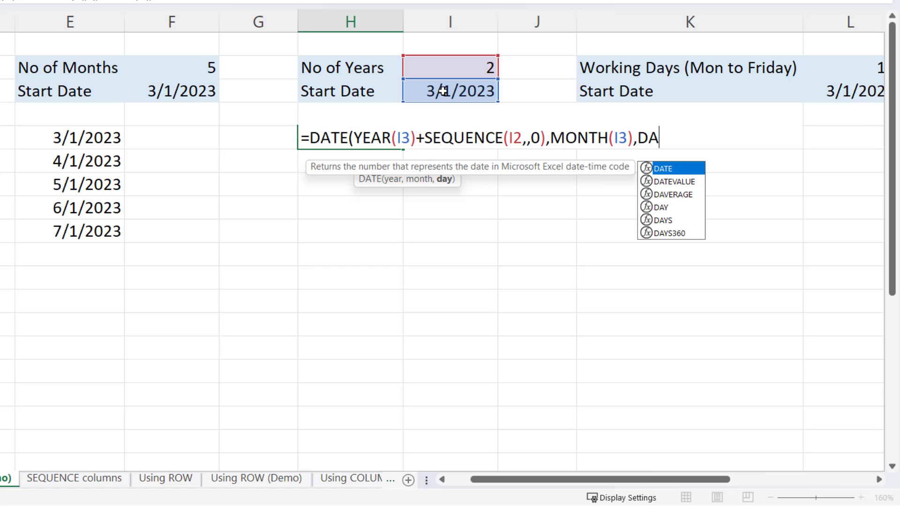
text(Y()
click(441, 91)
text()))
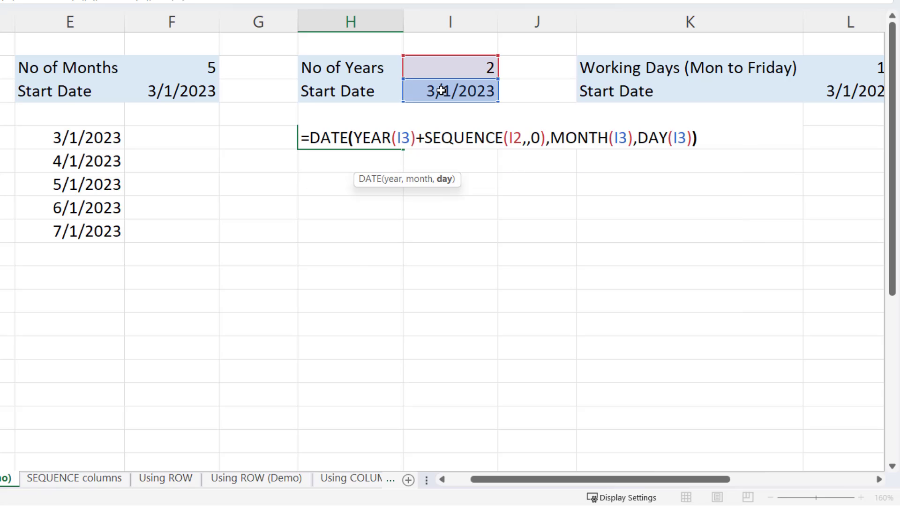
key(Return)
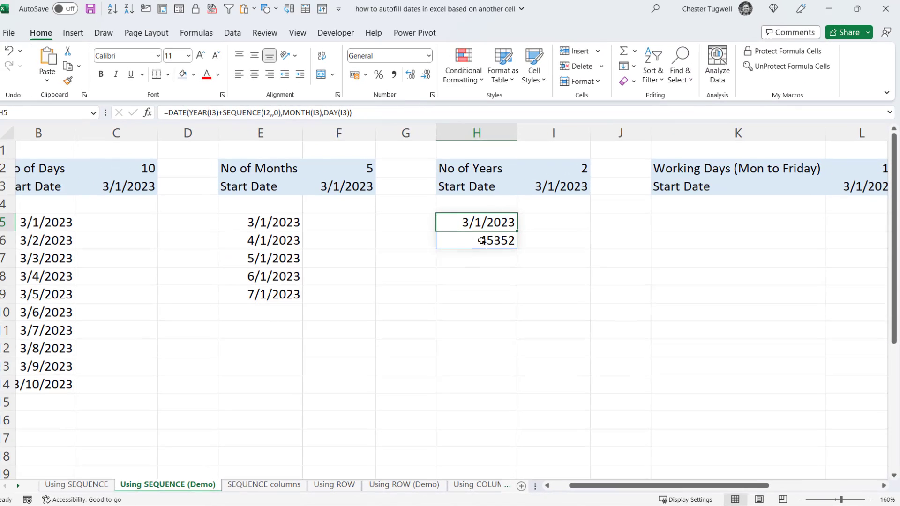
- Format the yearly results in column H, from H5 down to H18, as Short Date
drag(351, 138, 362, 366)
drag(490, 399, 484, 464)
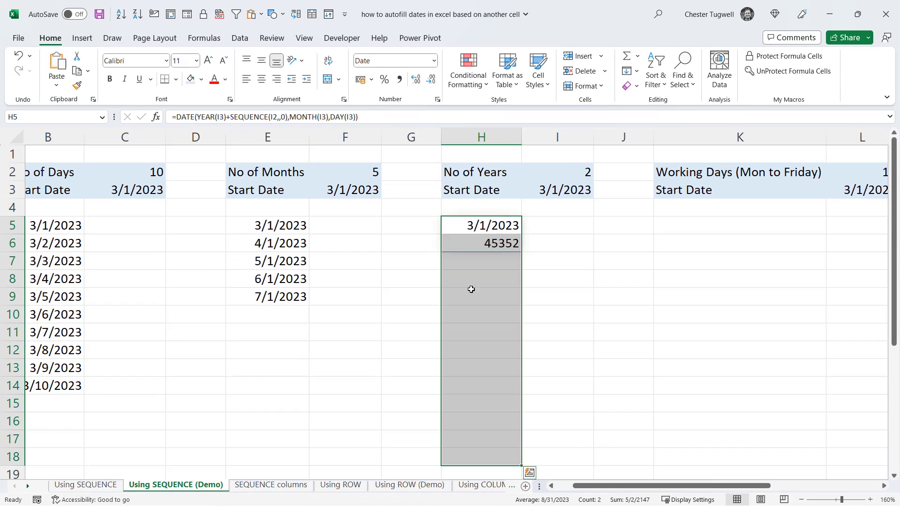
click(434, 61)
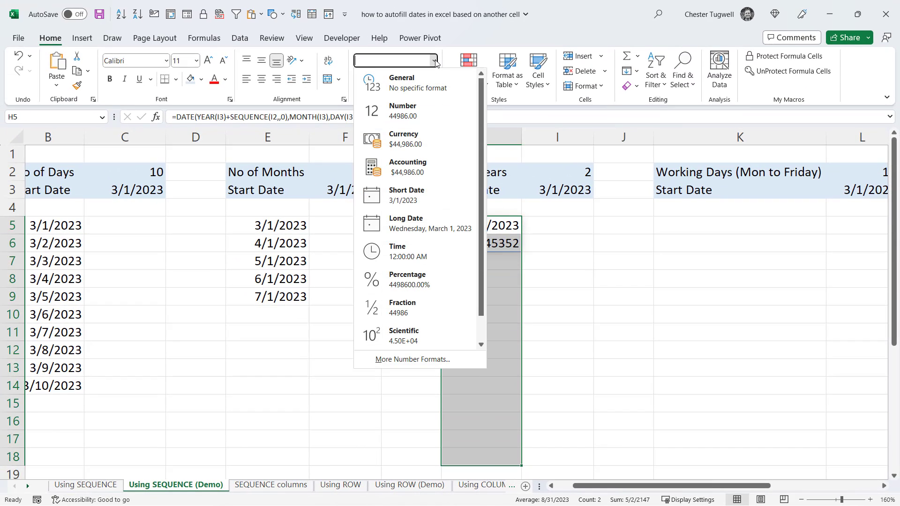
click(413, 200)
- Set the No of Years value in cell I2 to 5
click(568, 174)
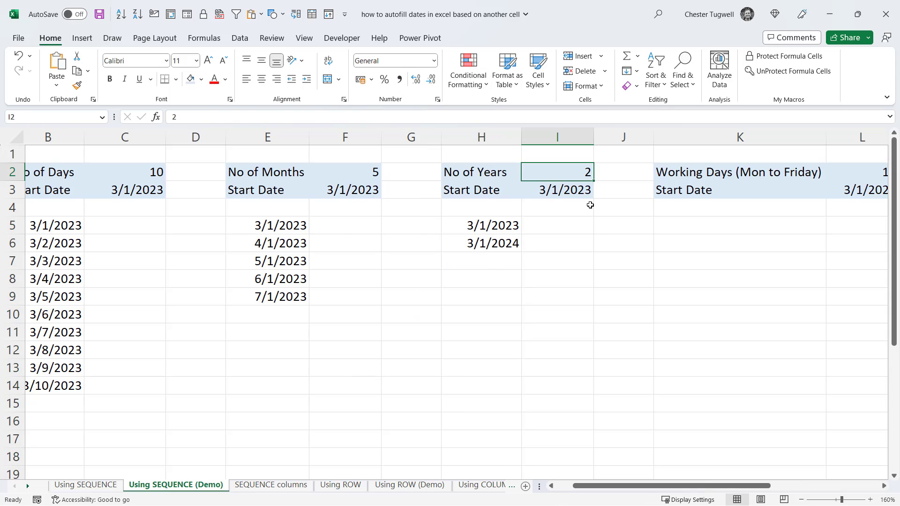
text(5)
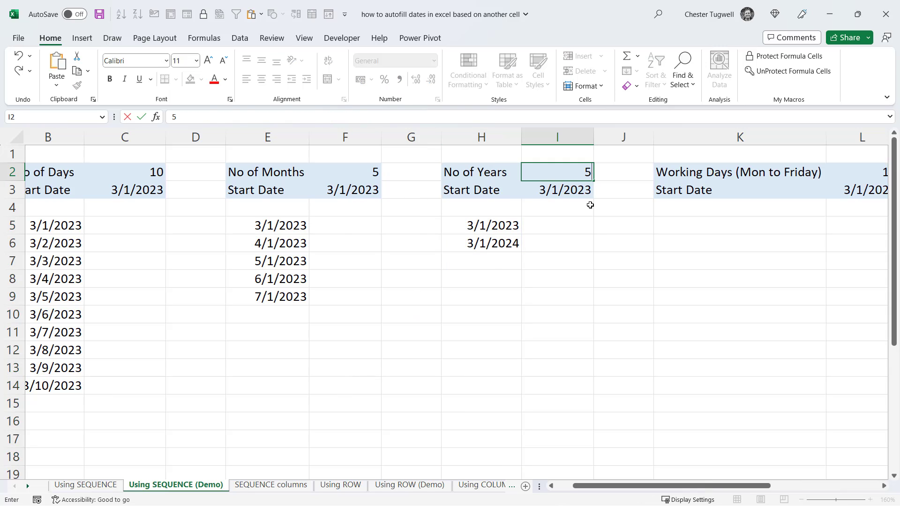
key(Return)
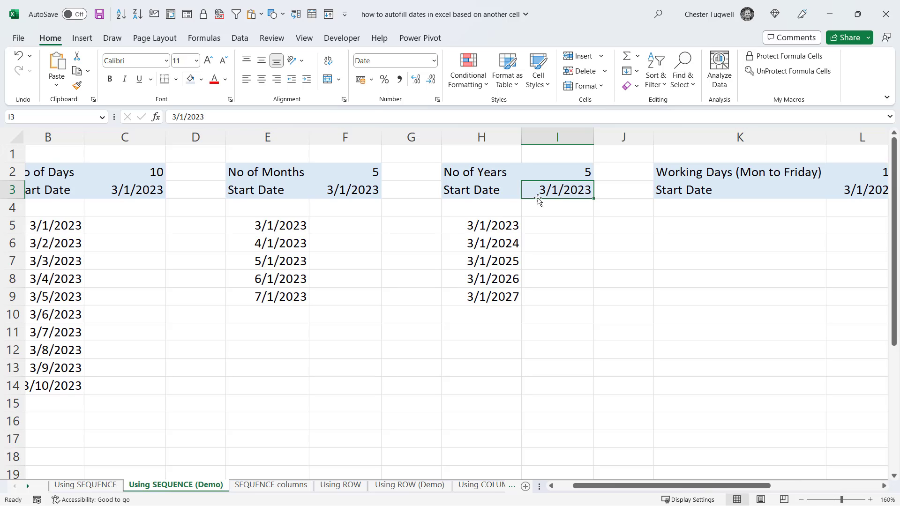
- Begin a WORKDAY formula in cell K5 under Working Days (Mon to Friday), with L3 as the start date
drag(663, 486, 738, 487)
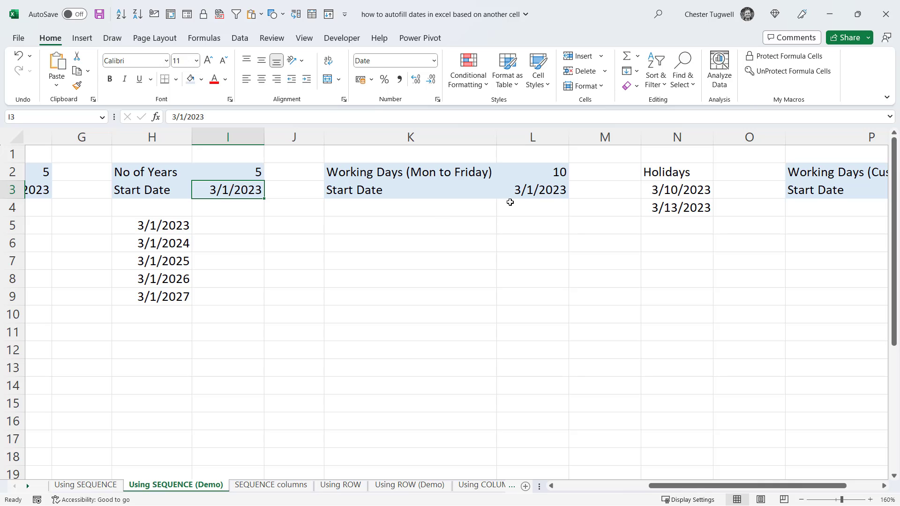
click(405, 231)
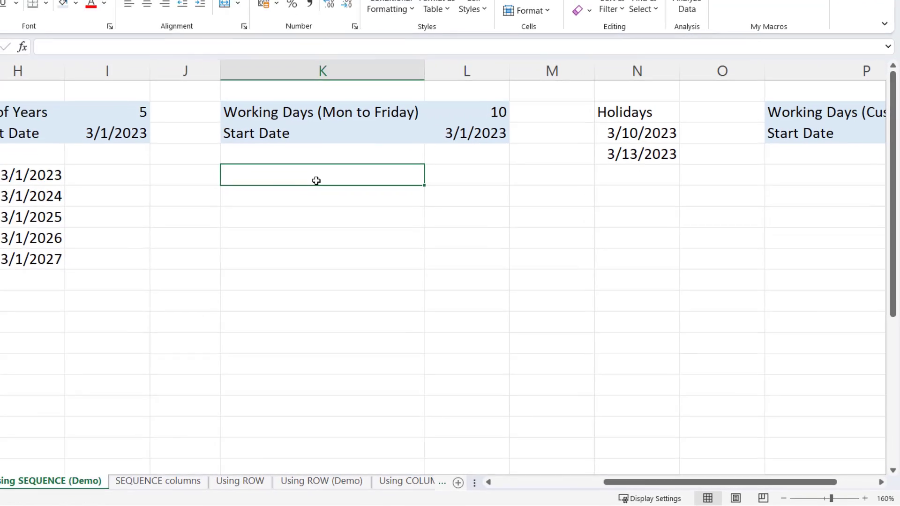
text(=w)
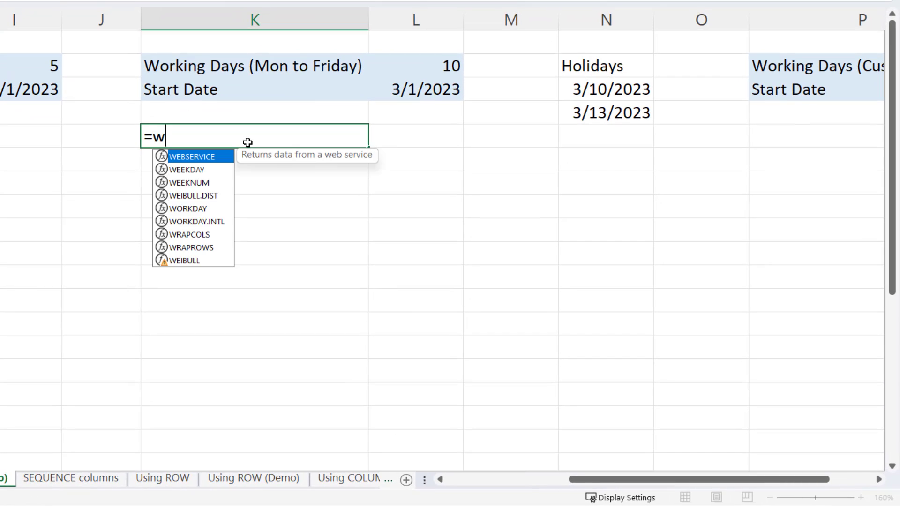
text(or)
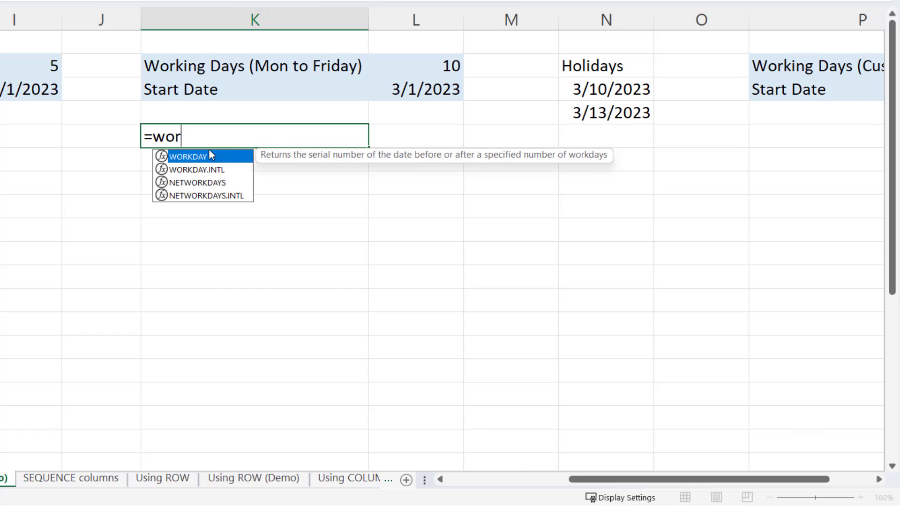
double_click(210, 158)
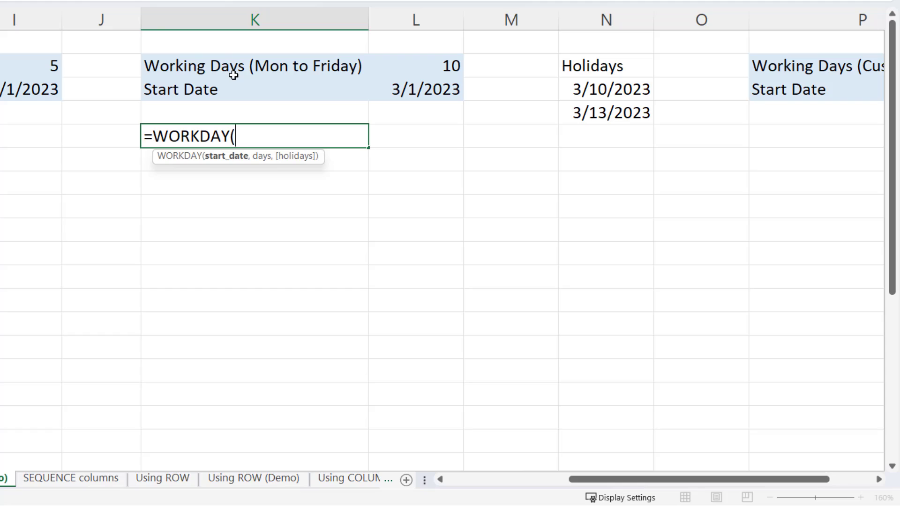
click(419, 88)
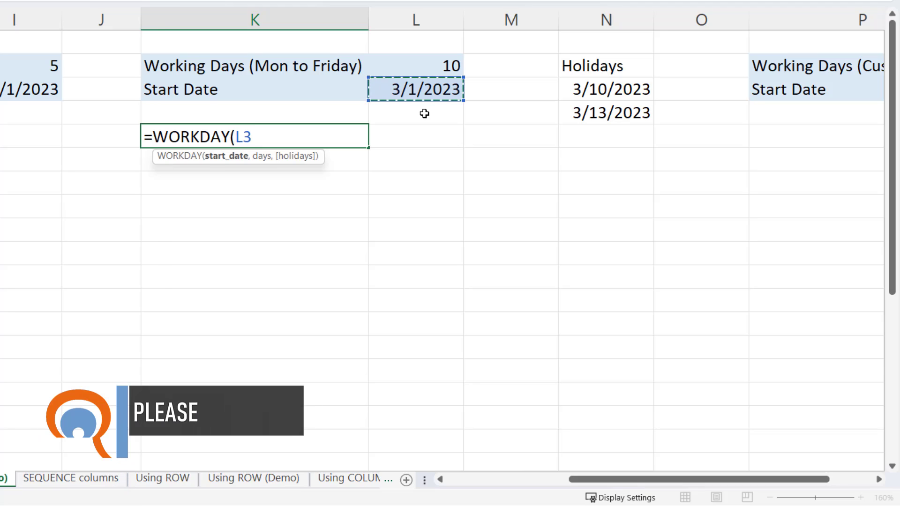
text(,)
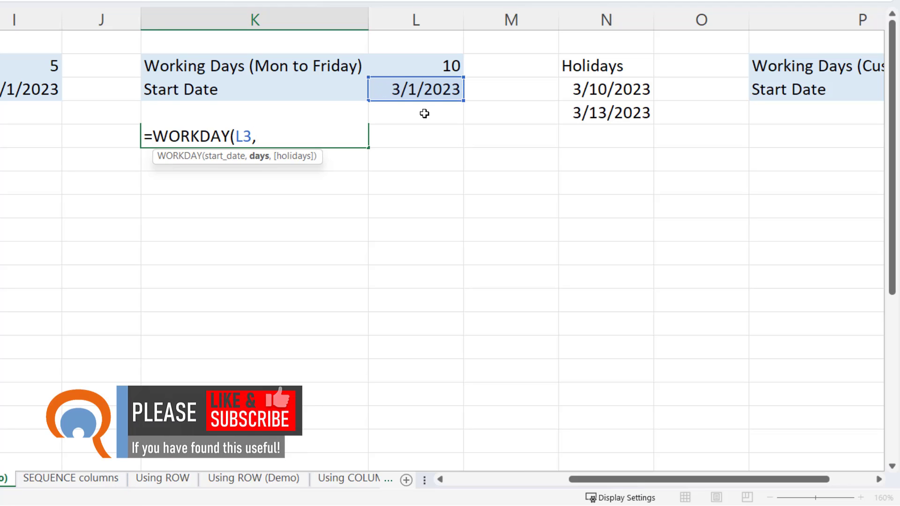
- Complete the formula in K5 with SEQUENCE(L2,,0) as the days argument, giving =WORKDAY(L3,SEQUENCE(L2,,0))
text(seq)
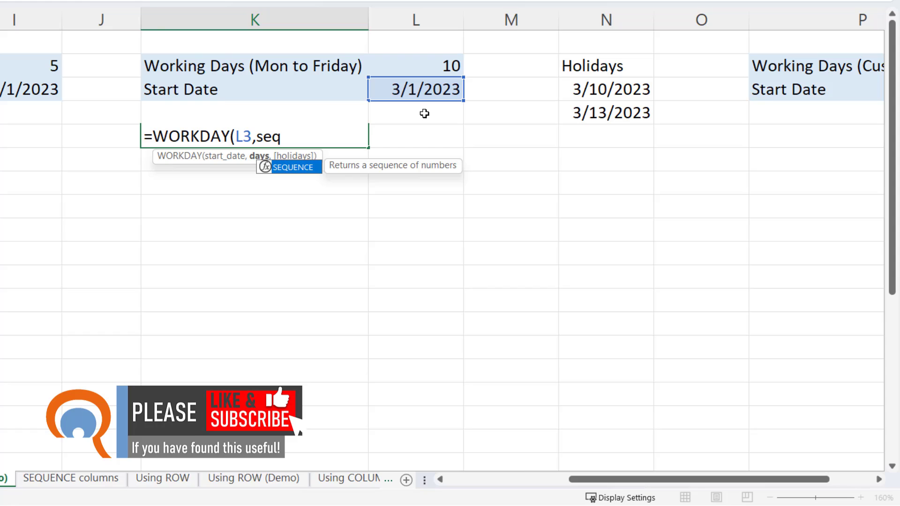
double_click(295, 167)
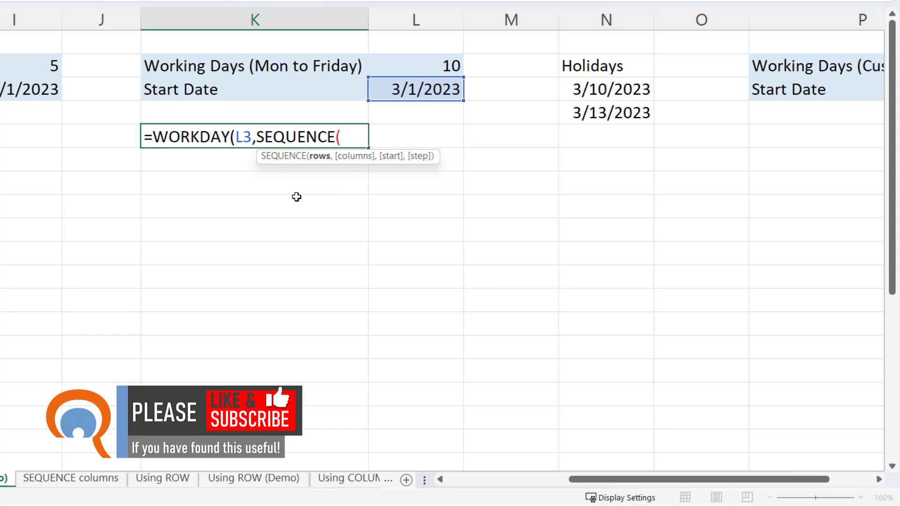
click(444, 65)
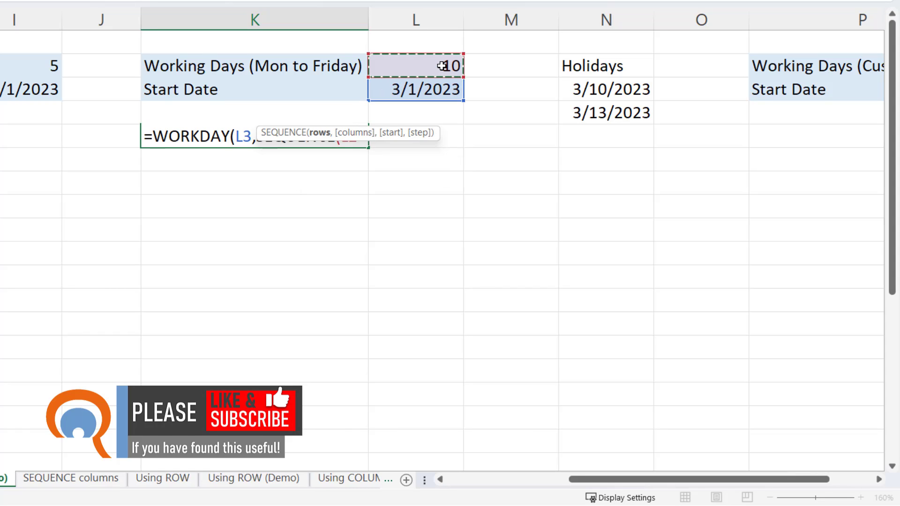
text(,)
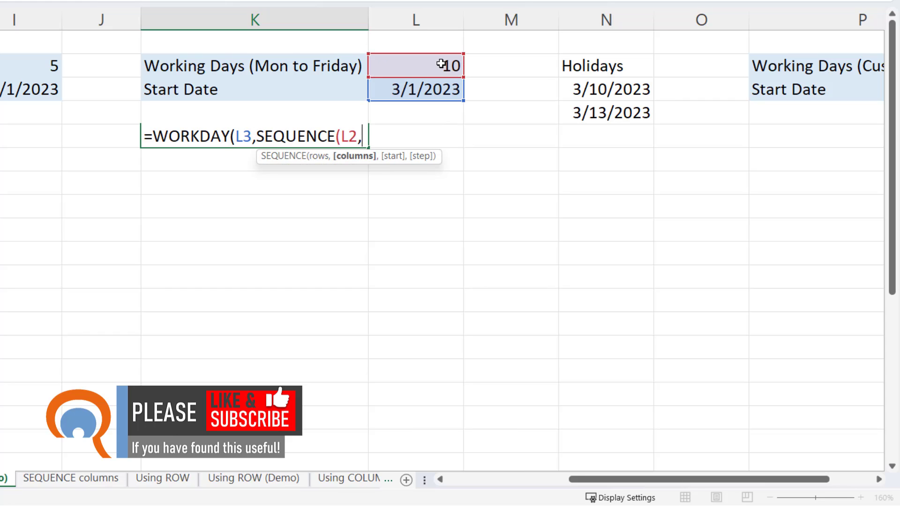
text(,)
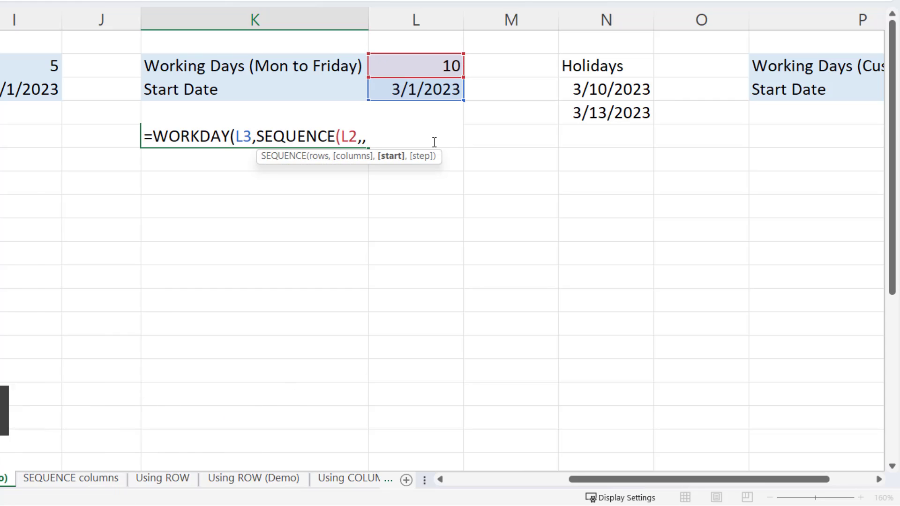
text(0)
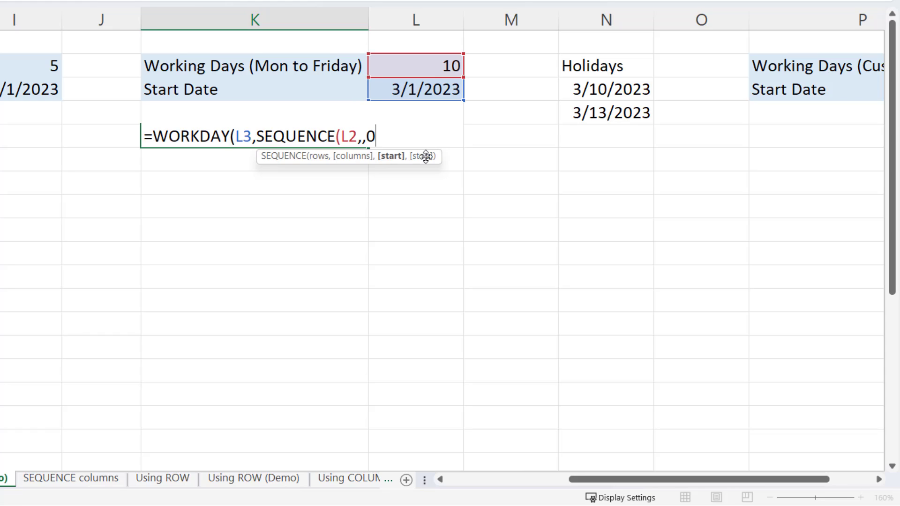
text())
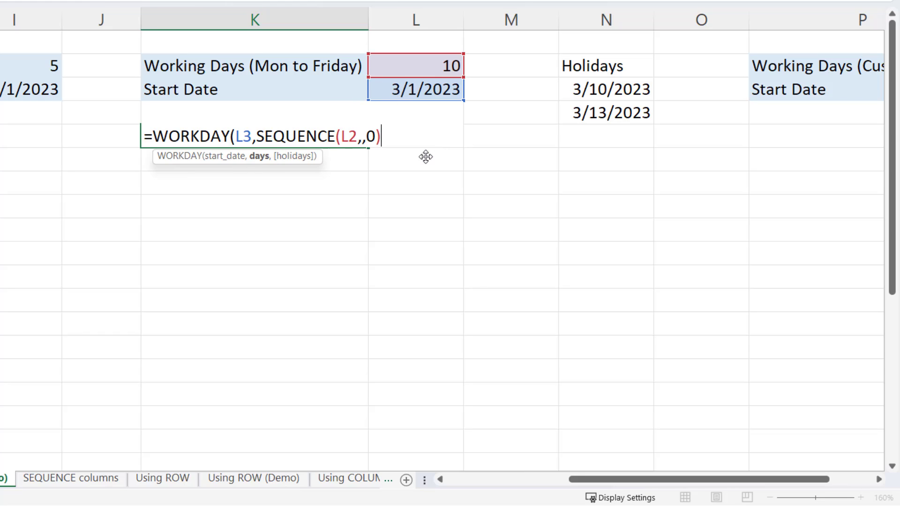
text())
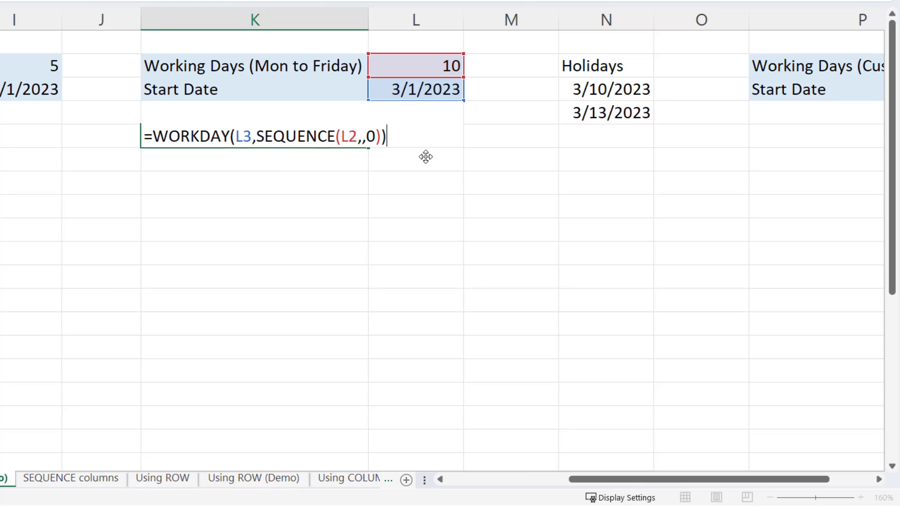
key(Return)
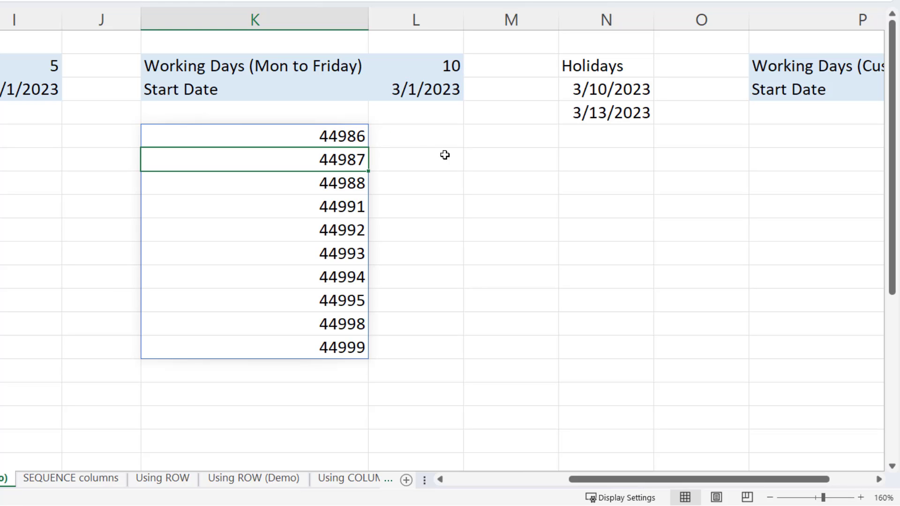
- Apply the custom number format dddd d mmmm yyy to the working-day results in K5:K18
drag(354, 135, 313, 344)
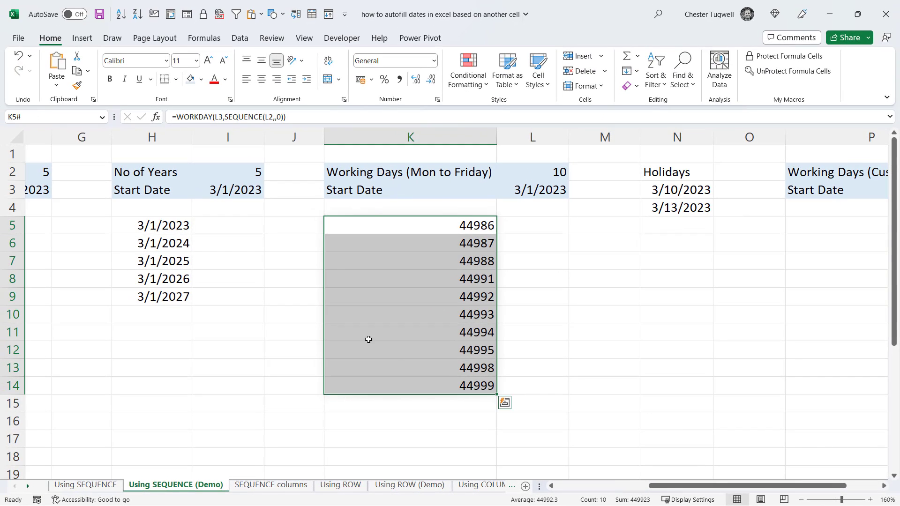
drag(402, 222, 398, 460)
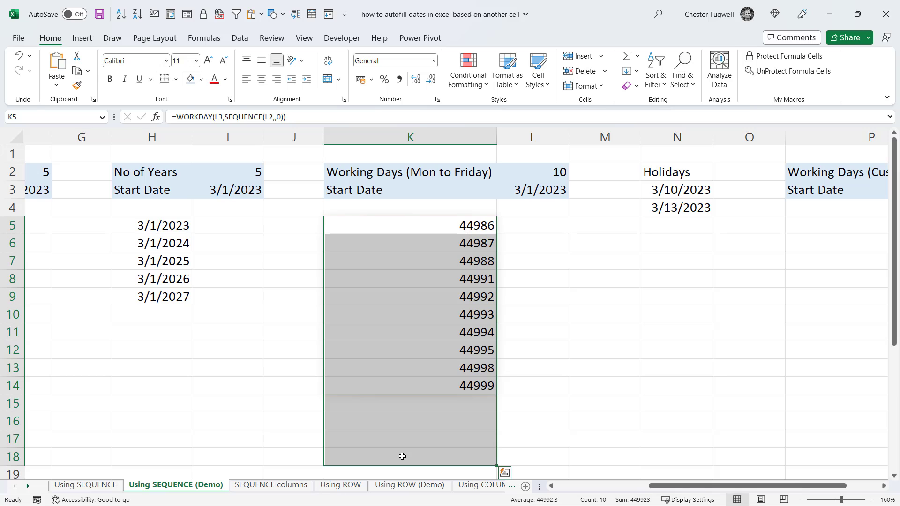
key(ctrl+1)
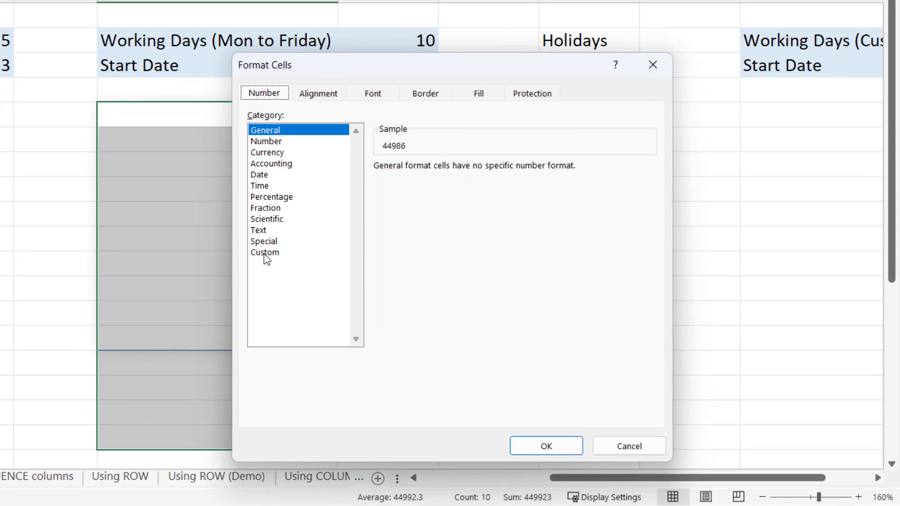
click(265, 253)
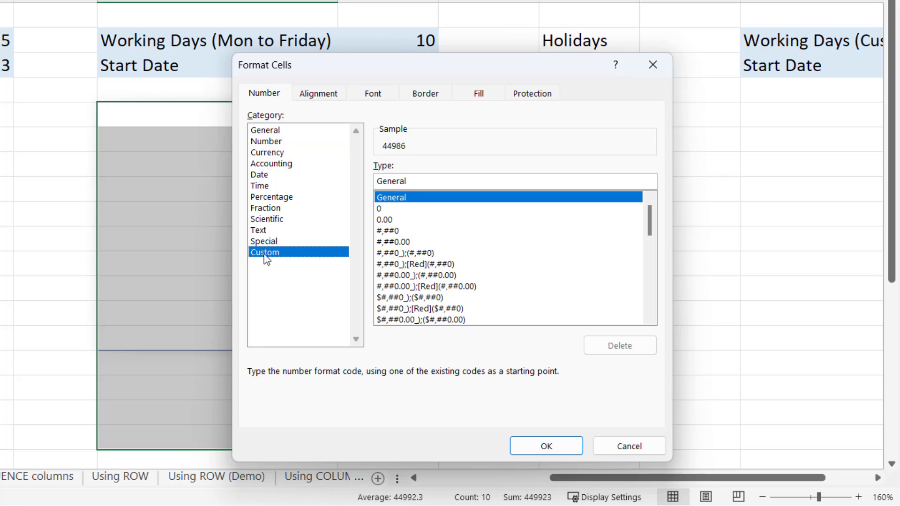
click(426, 187)
key(BackSpace)
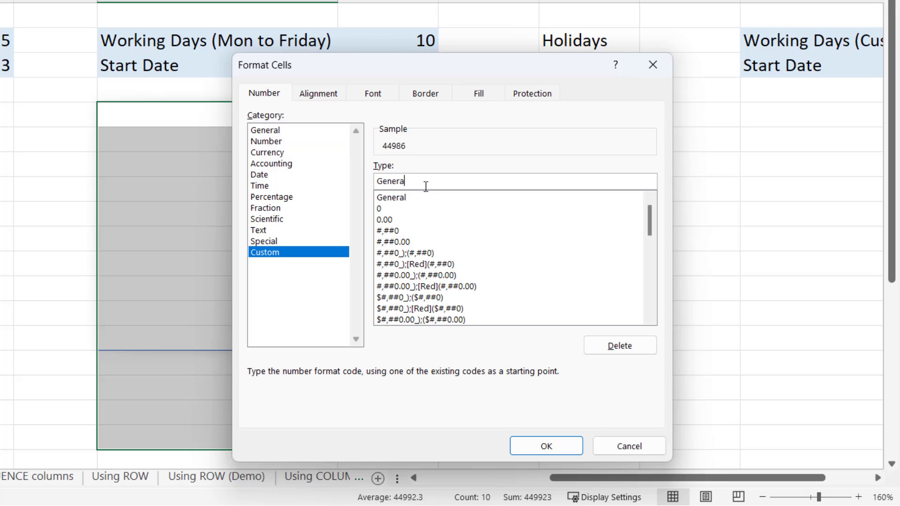
key(BackSpace)
key(BackSpace)
key(BackSpace)
text(dddd d mmmm)
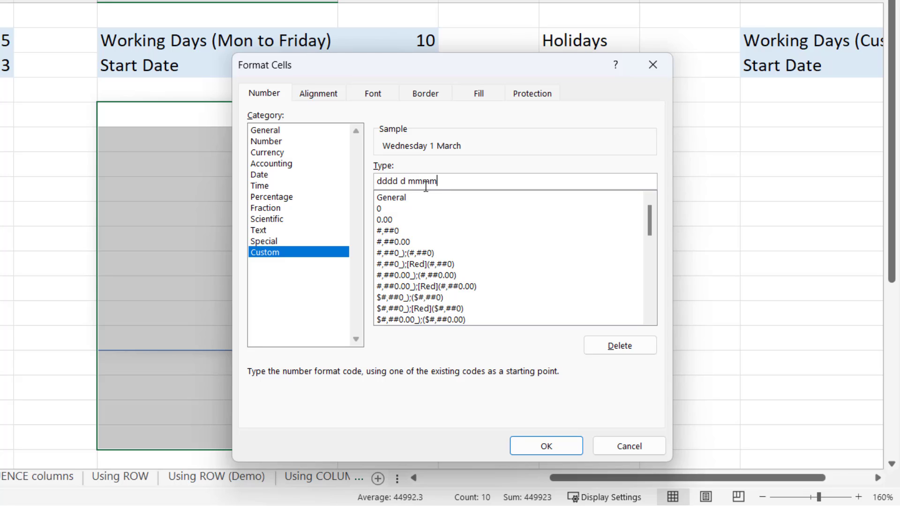
text( yyyy)
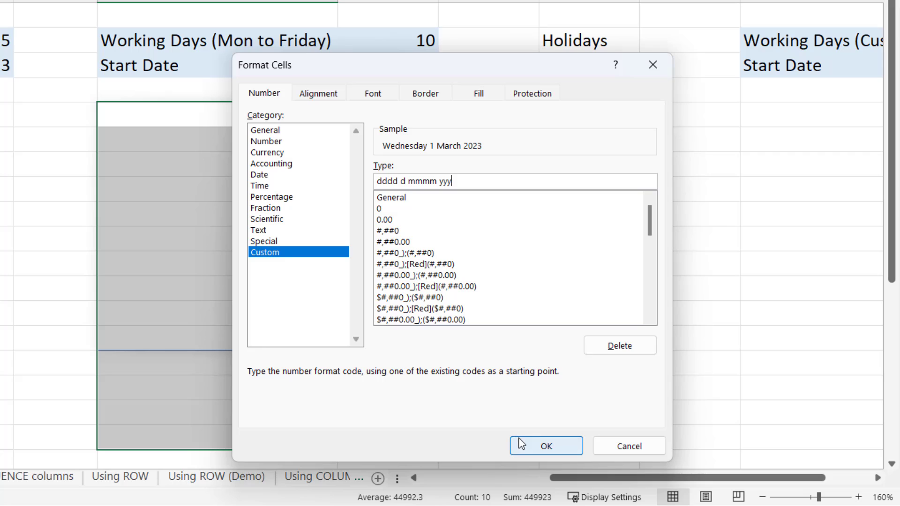
click(518, 445)
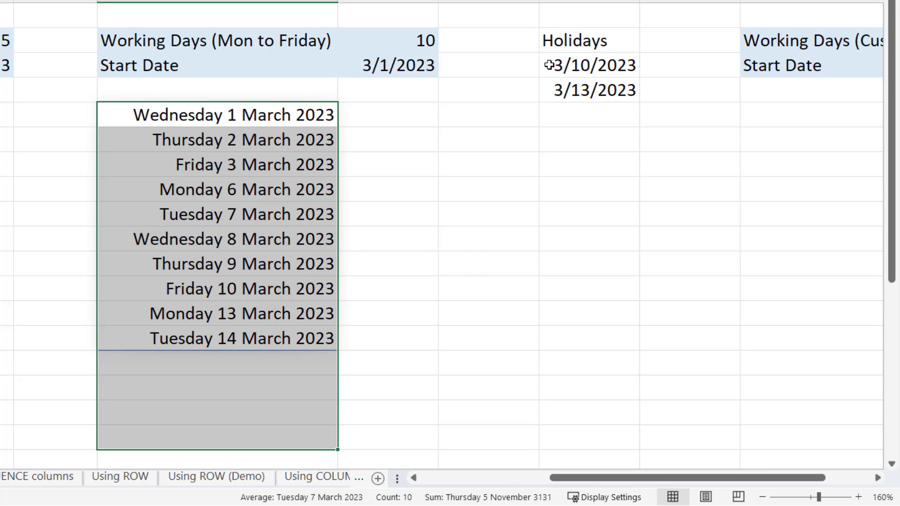
- Add the holidays range N3:N4 to the formula in K5, making it =WORKDAY(L3,SEQUENCE(L2,,0),N3:N4)
double_click(283, 115)
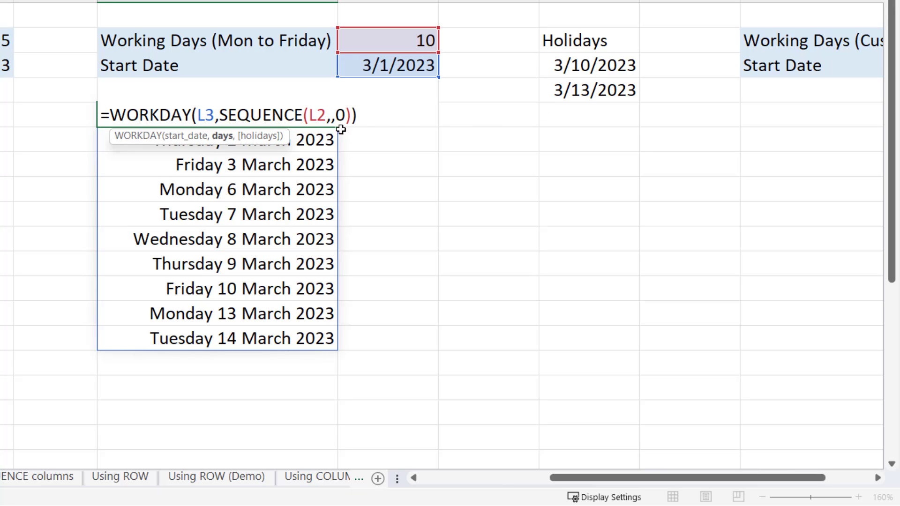
click(353, 115)
text(,)
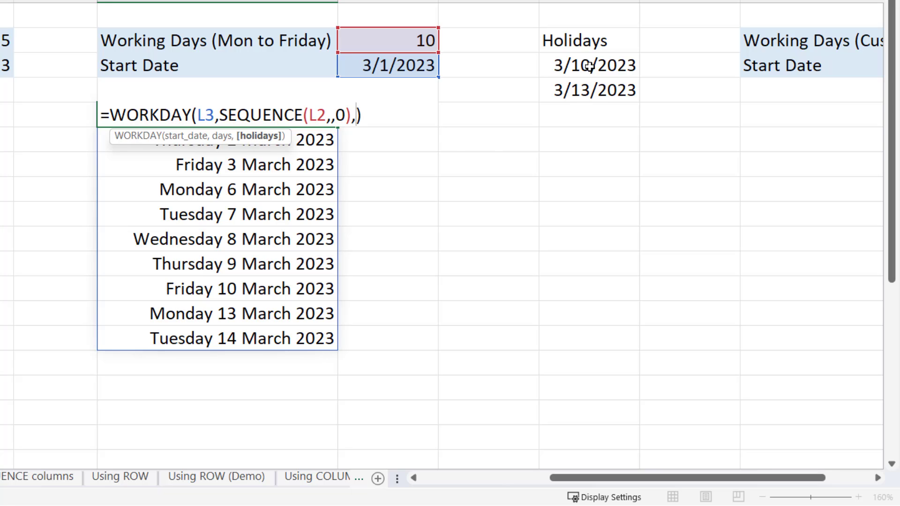
drag(589, 65, 590, 89)
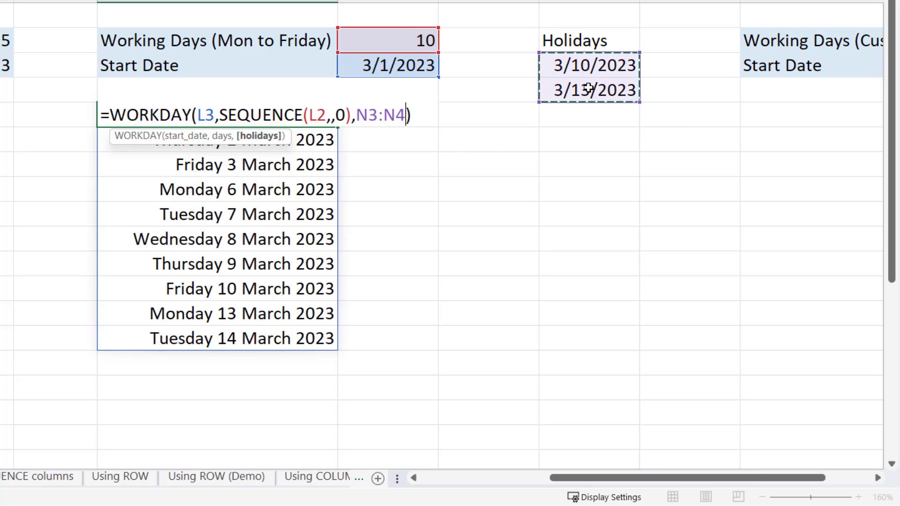
key(Return)
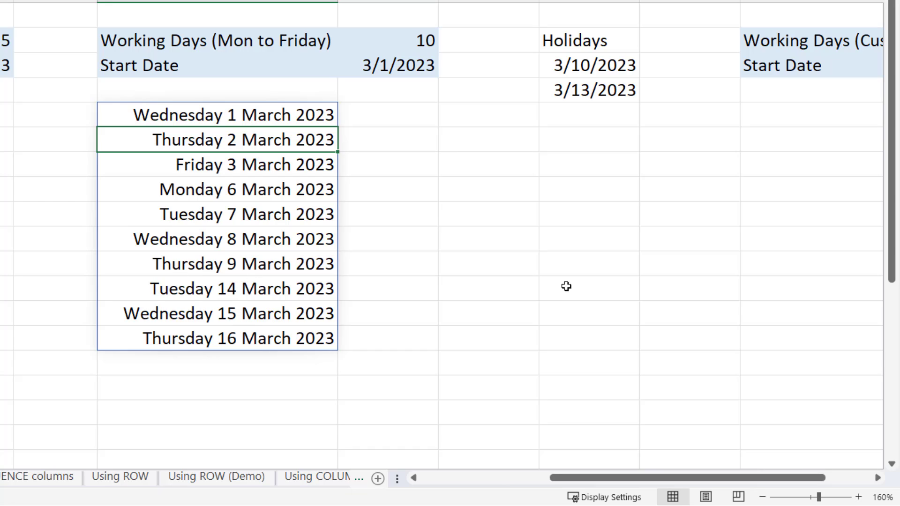
- Begin a WORKDAY.INTL formula in cell P5 under Working Days (Custom), with Q3 as the start date
click(876, 479)
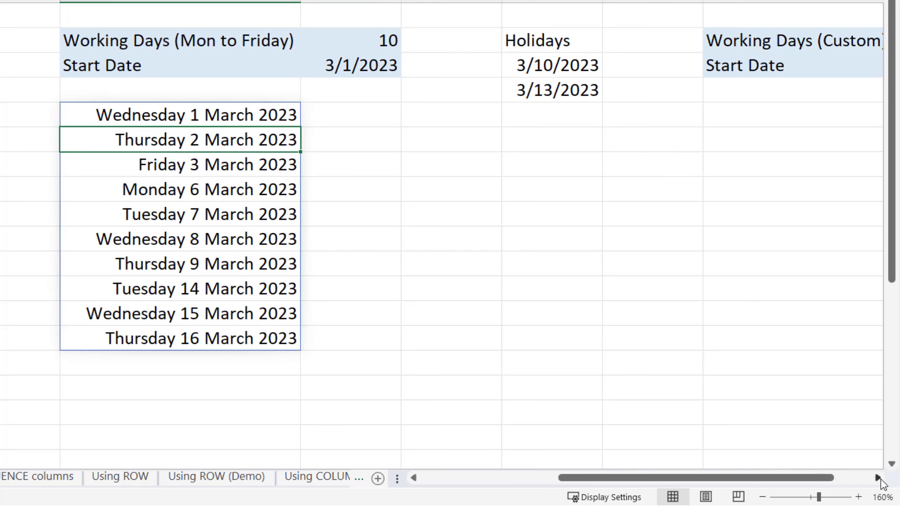
click(876, 478)
click(877, 479)
click(877, 478)
click(878, 478)
click(878, 478)
click(118, 119)
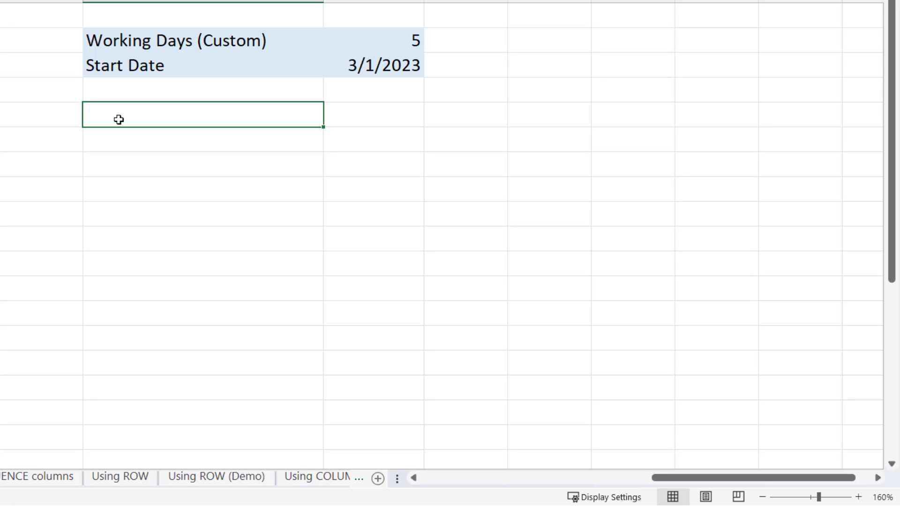
text(=wor)
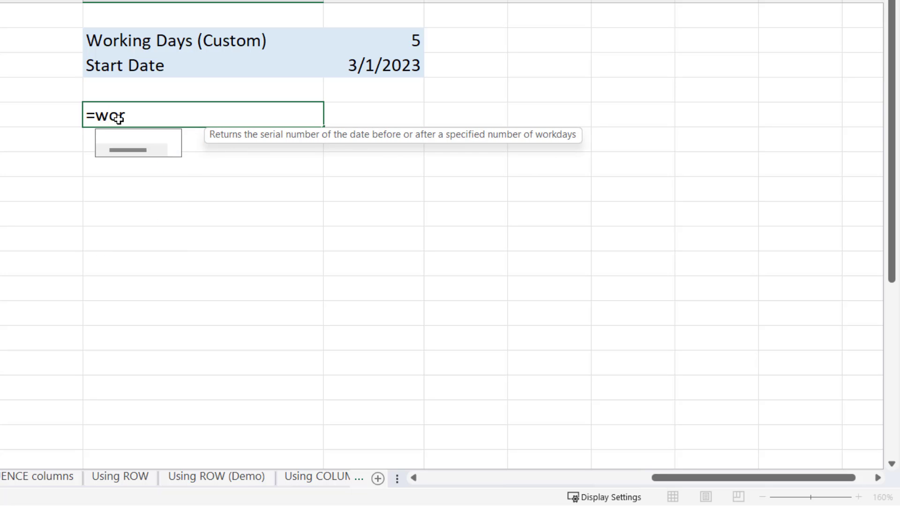
double_click(151, 149)
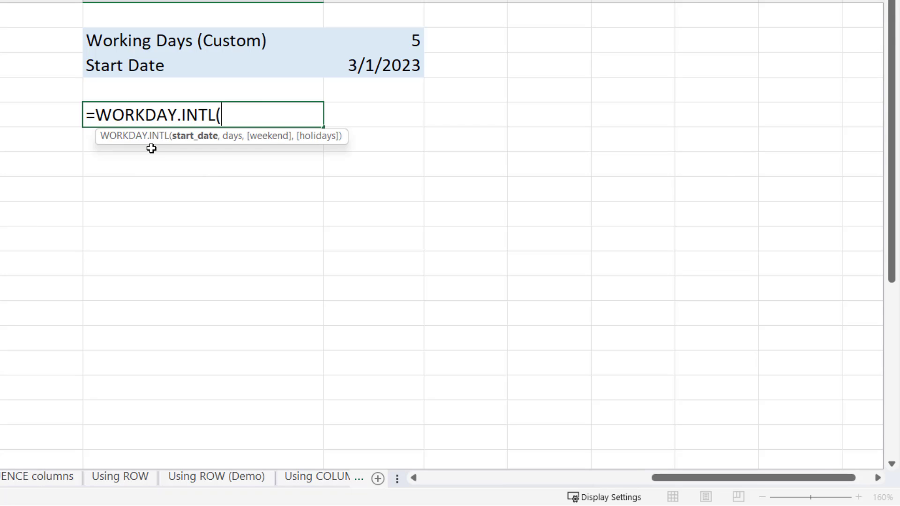
click(354, 64)
text(,)
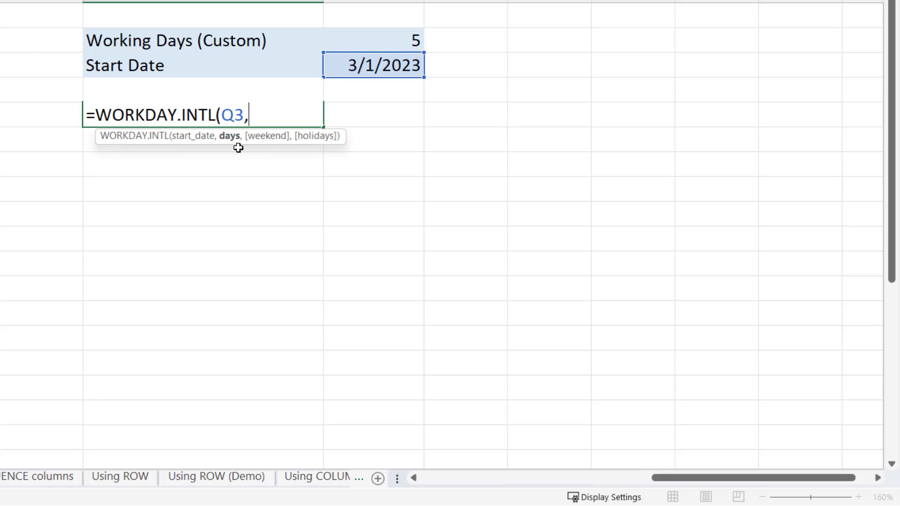
- Add SEQUENCE(Q2,,0) as the days argument of the WORKDAY.INTL formula in P5
text(se)
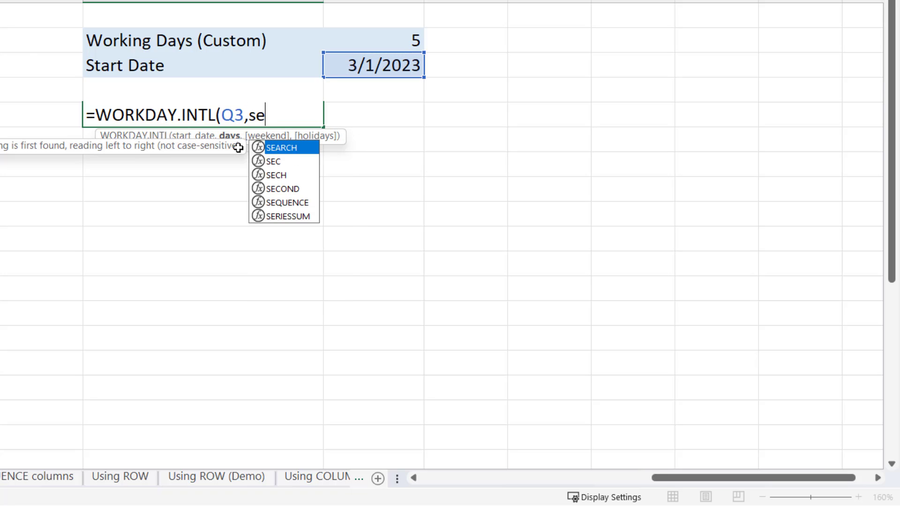
double_click(283, 203)
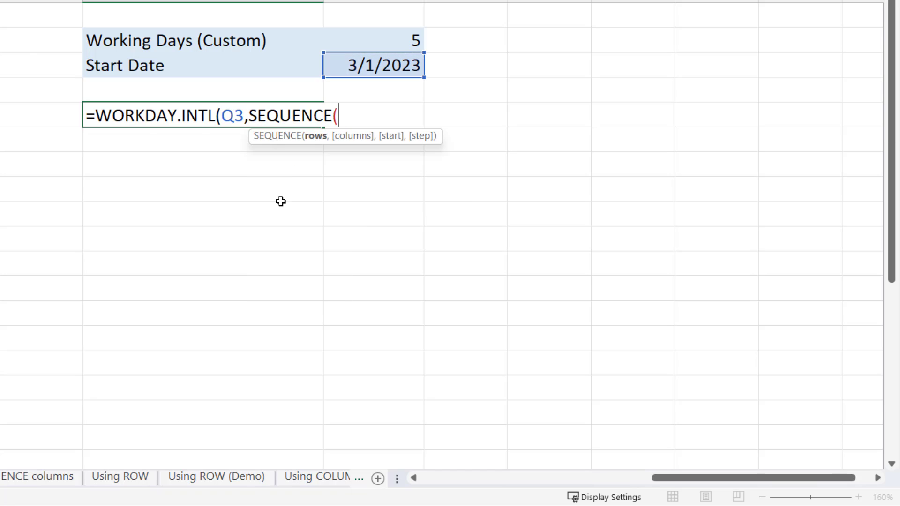
click(372, 40)
text(,)
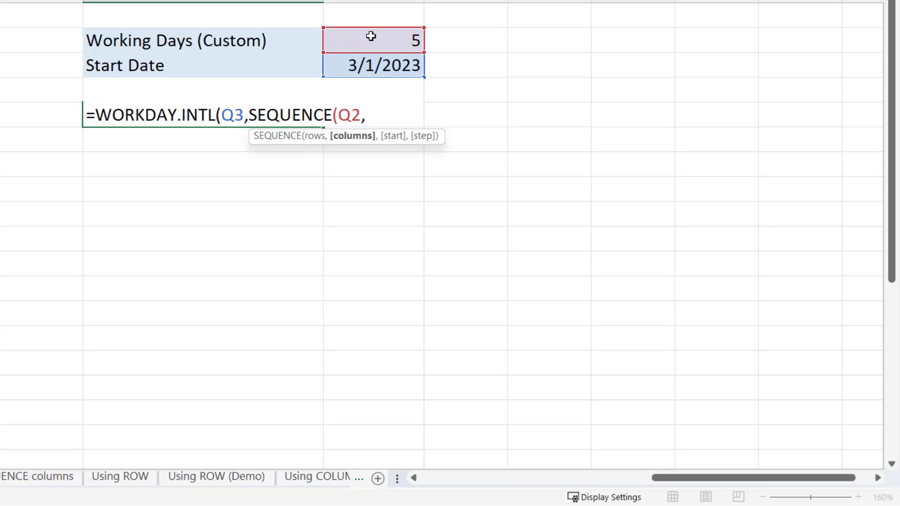
text(,)
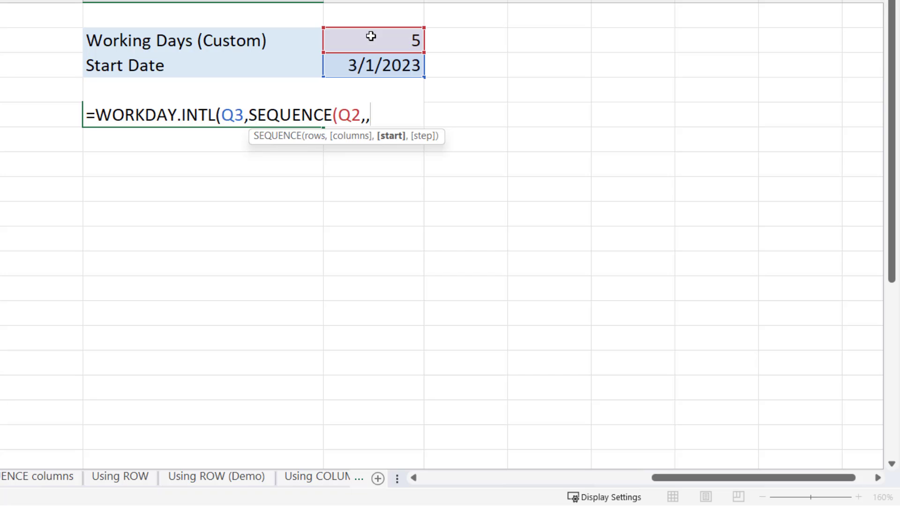
text(0))
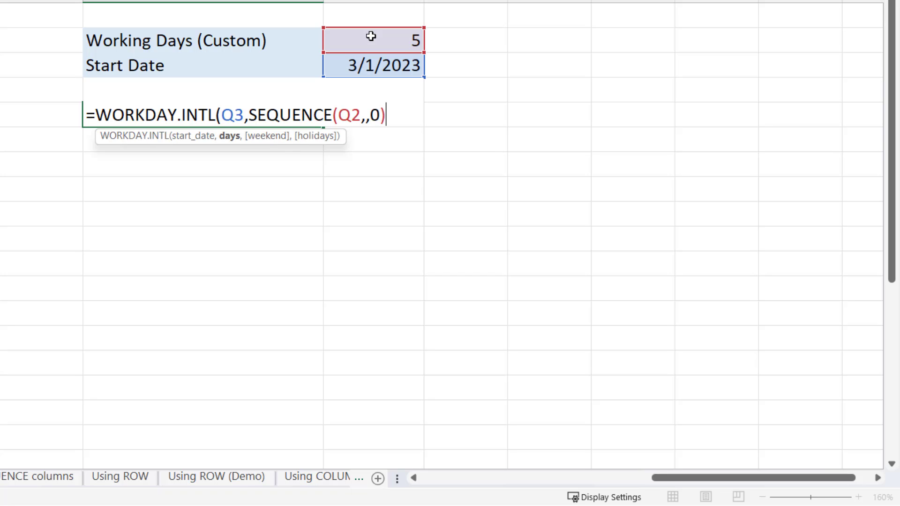
- Complete the P5 formula with the weekend string "0001111", giving =WORKDAY.INTL(Q3,SEQUENCE(Q2,,0),"0001111")
text(,)
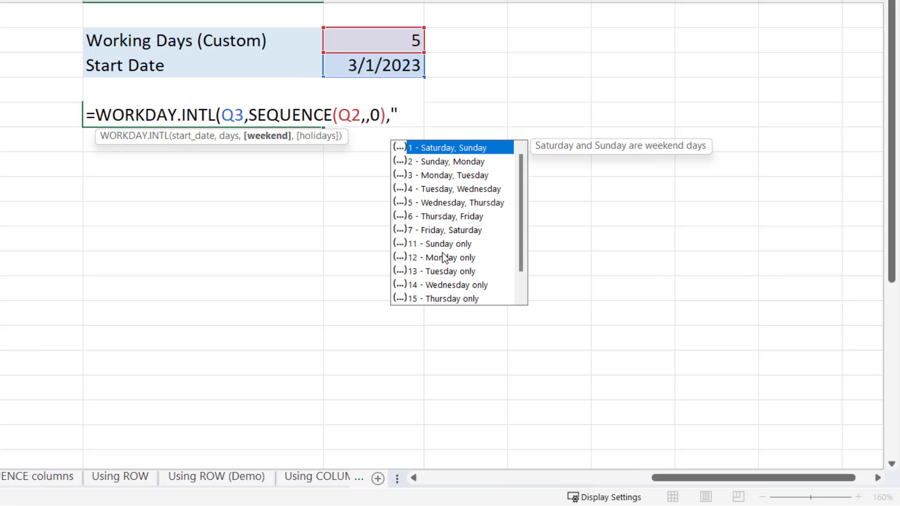
text(000)
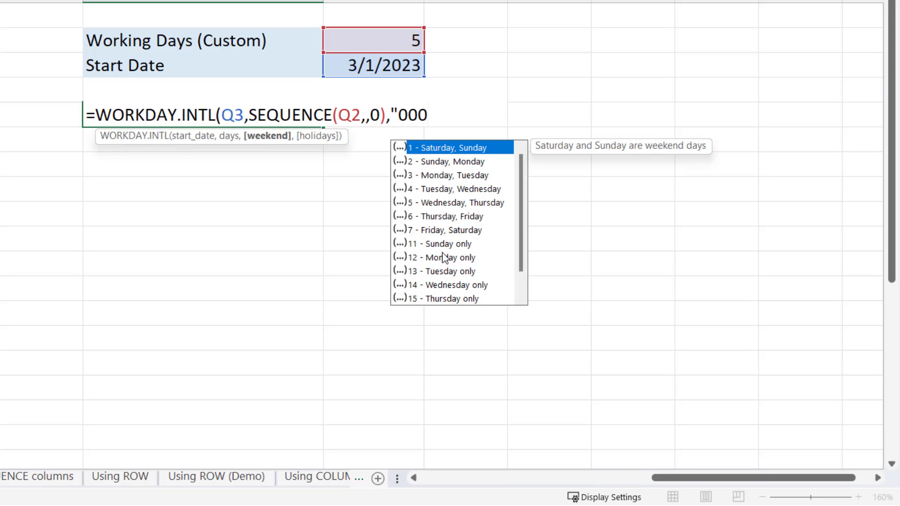
text(1111"))
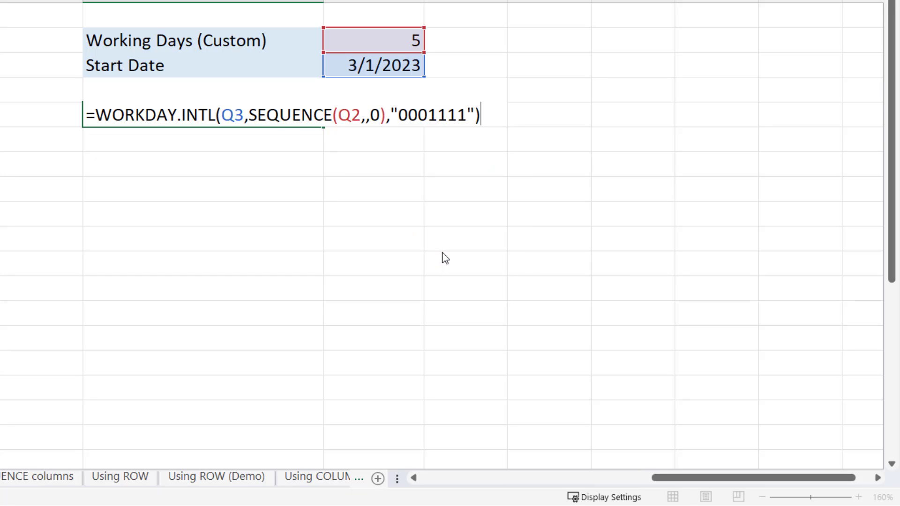
key(Return)
- Copy the date formatting from cell K5 onto the custom working-day range P5:P18
click(268, 111)
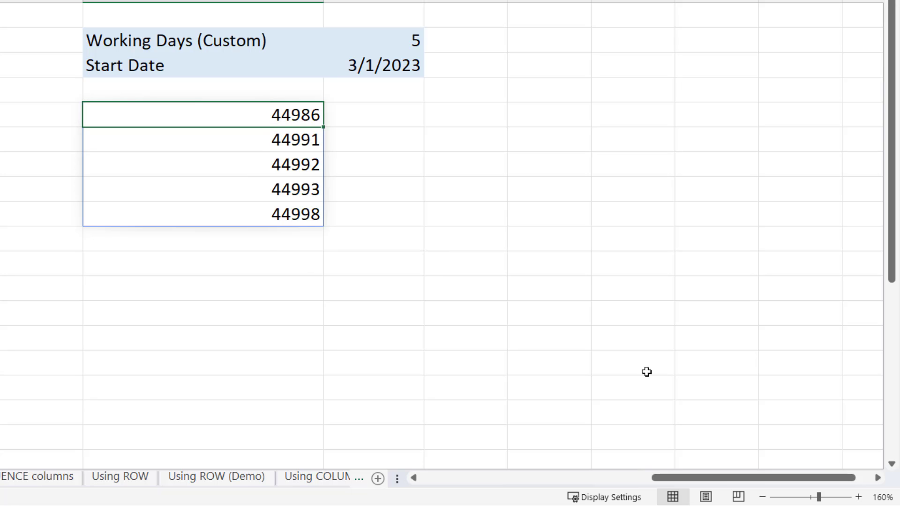
mouse_move(713, 480)
mouse_down()
mouse_move(652, 473)
mouse_move(651, 465)
mouse_move(723, 478)
mouse_up()
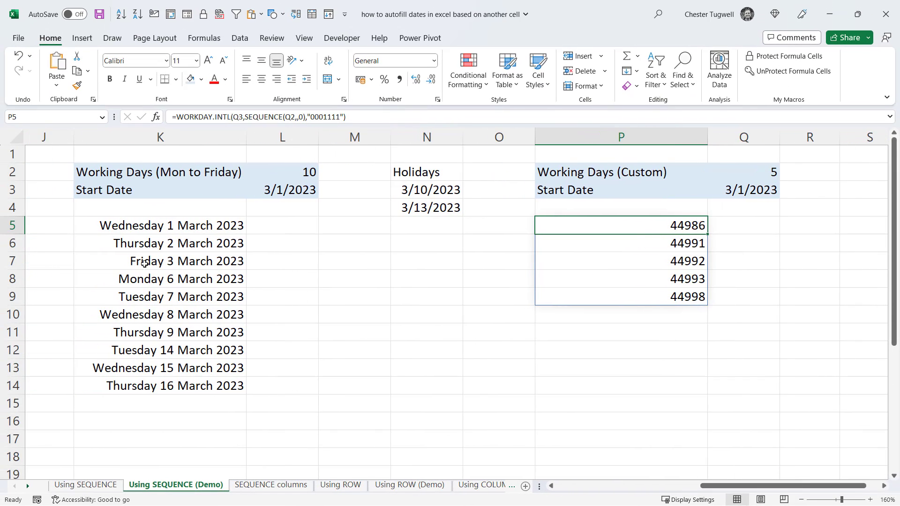
click(190, 221)
scroll(241, 221, left, 1)
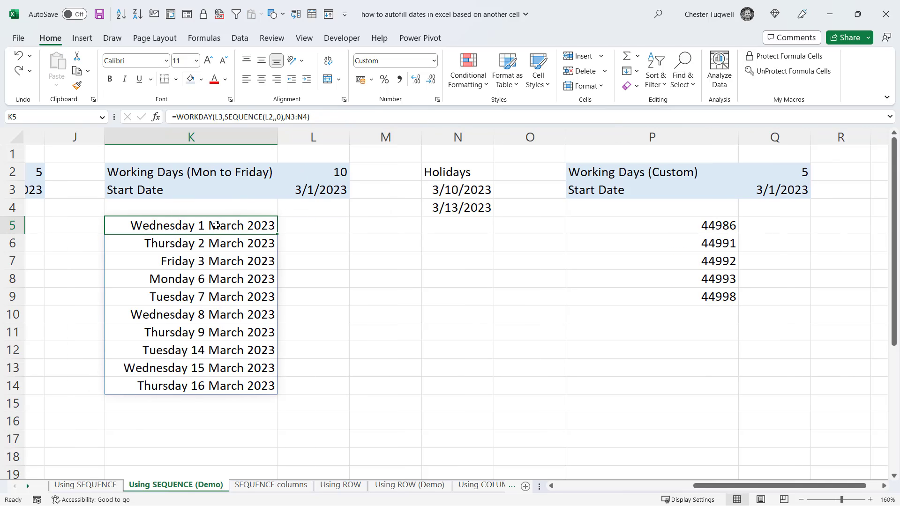
click(77, 85)
mouse_move(717, 227)
mouse_down()
mouse_move(651, 280)
mouse_move(697, 396)
mouse_move(699, 452)
mouse_up()
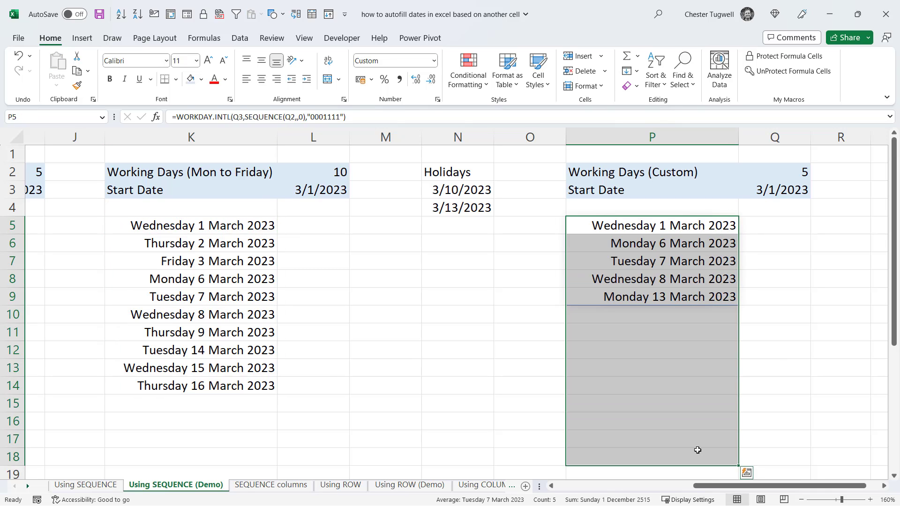
- Set the custom working days count in cell Q2 to 10
click(787, 170)
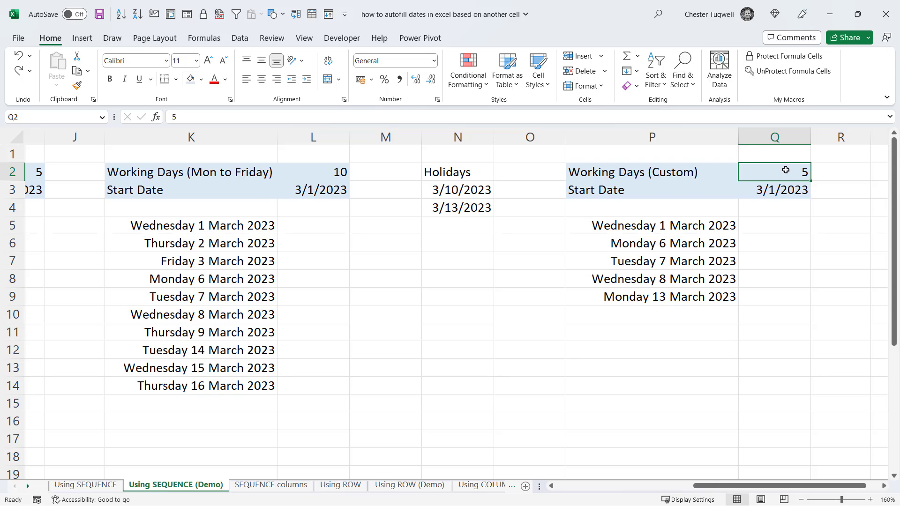
text(10)
key(Return)
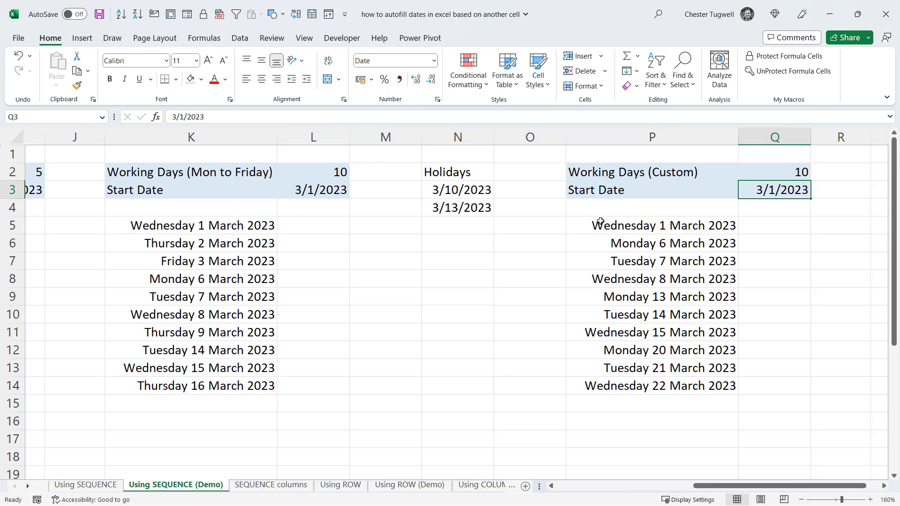
- On the Using ROW (Demo) sheet, enter the formula =C3+ROW(A1) in cell B5 under No of Days
drag(745, 486, 593, 488)
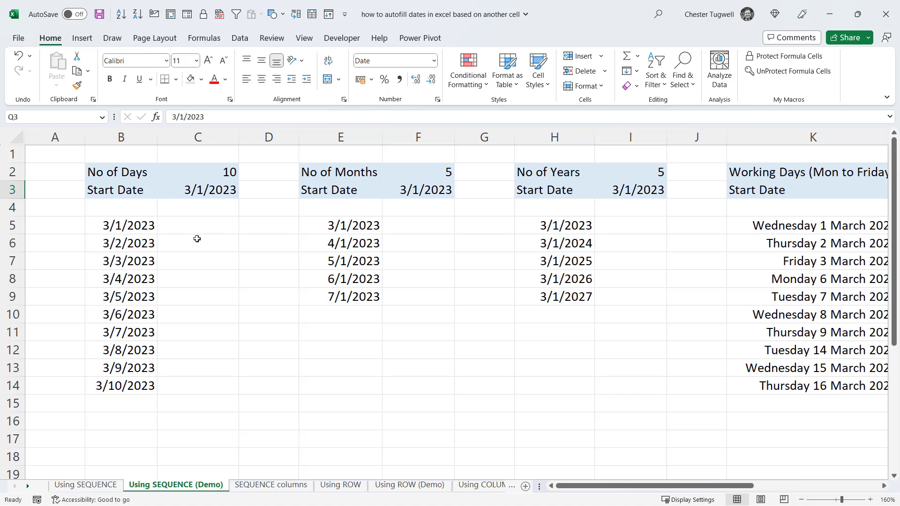
click(393, 486)
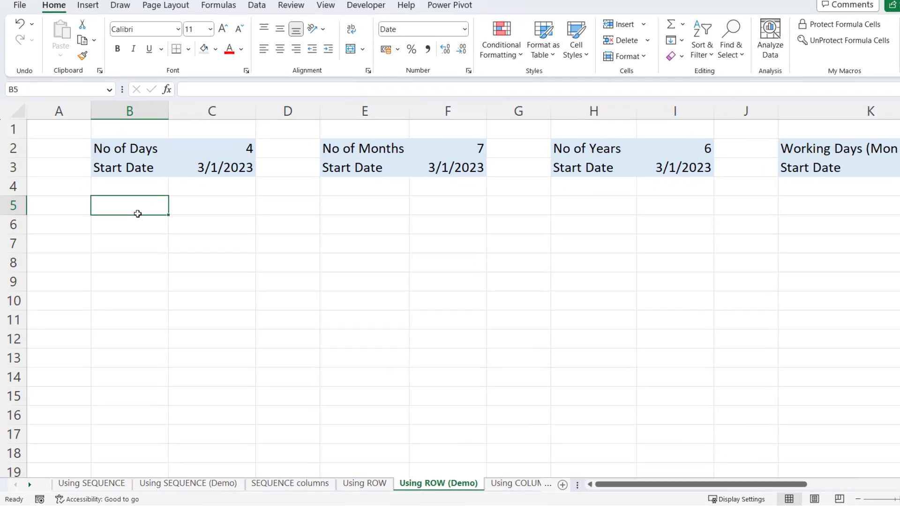
text(=)
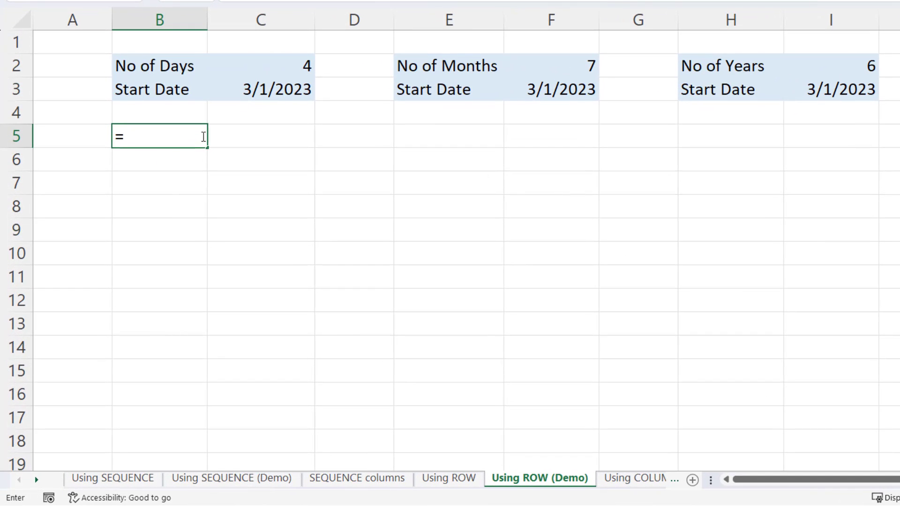
click(264, 89)
text(+)
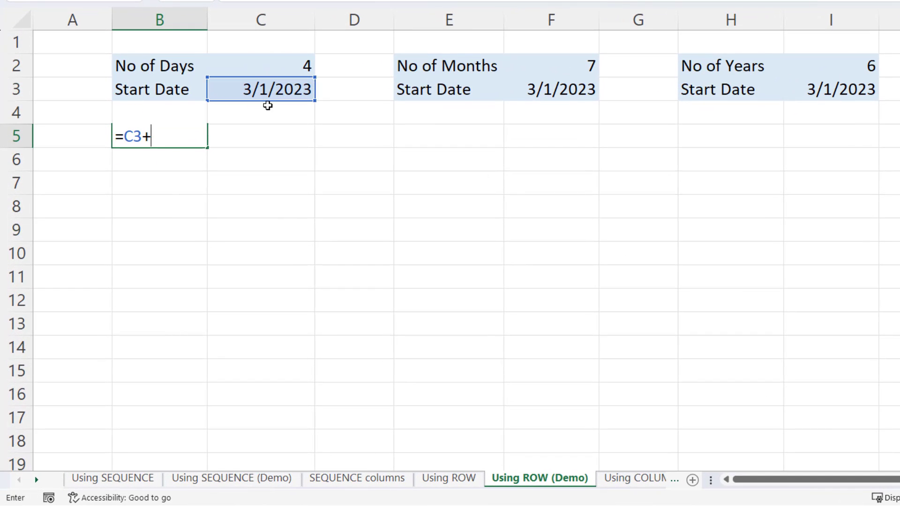
text(ROW)
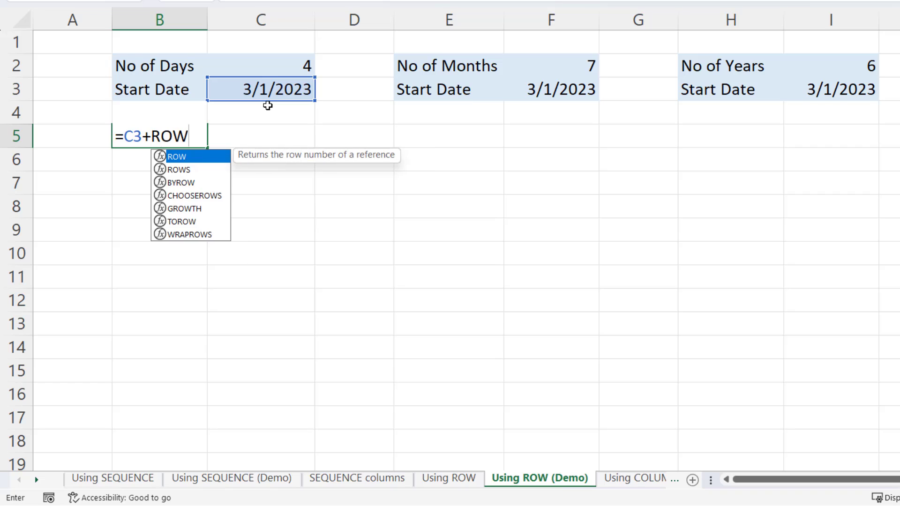
text(()
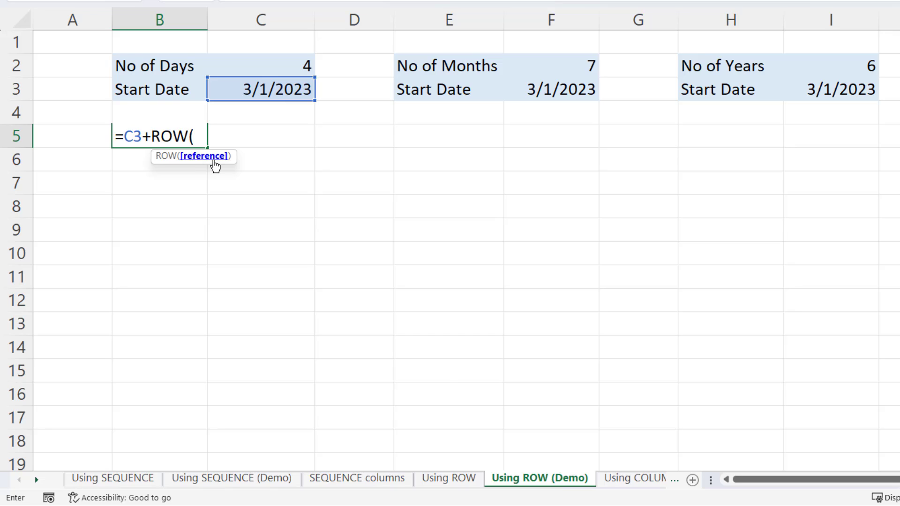
click(66, 40)
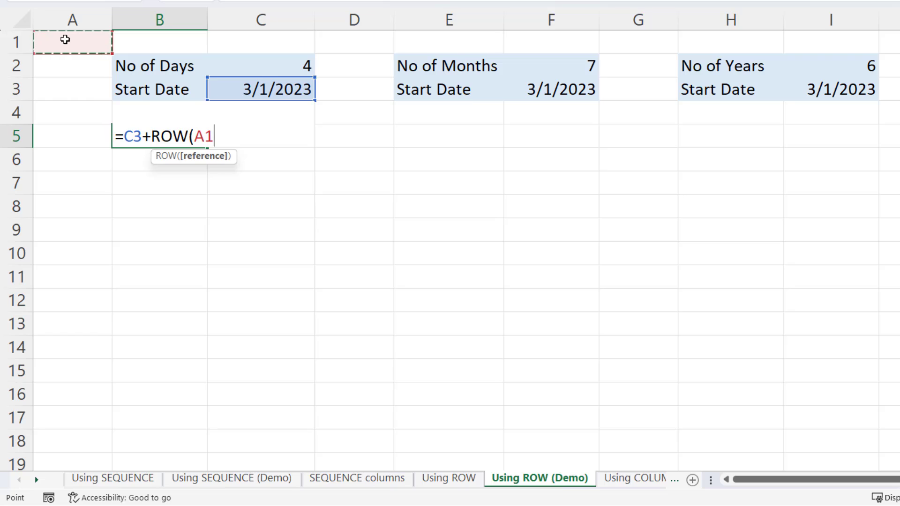
text())
key(Return)
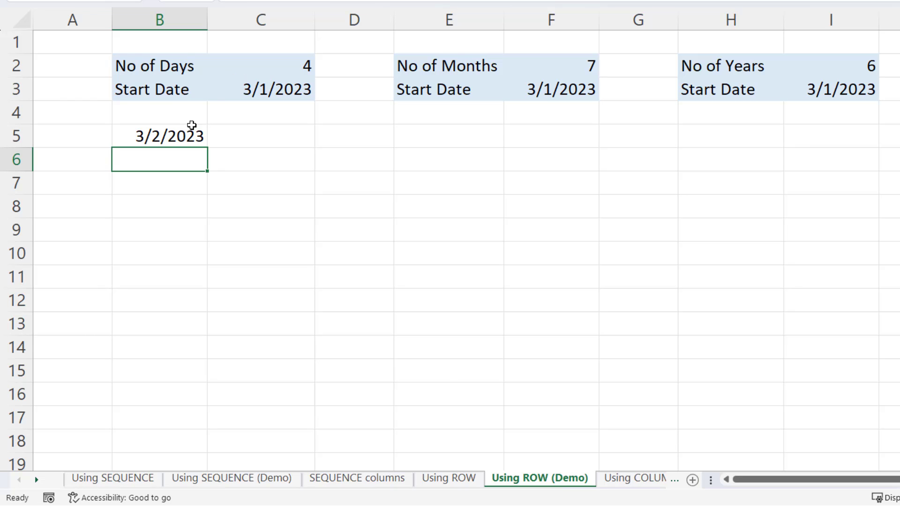
- Subtract 1 in the B5 formula, making it =C3+ROW(A1)-1
double_click(162, 136)
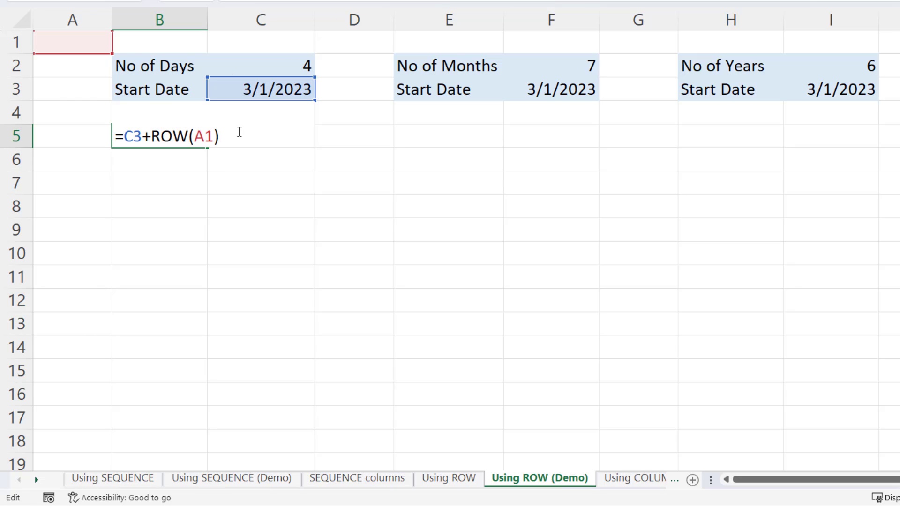
text(-1)
key(Return)
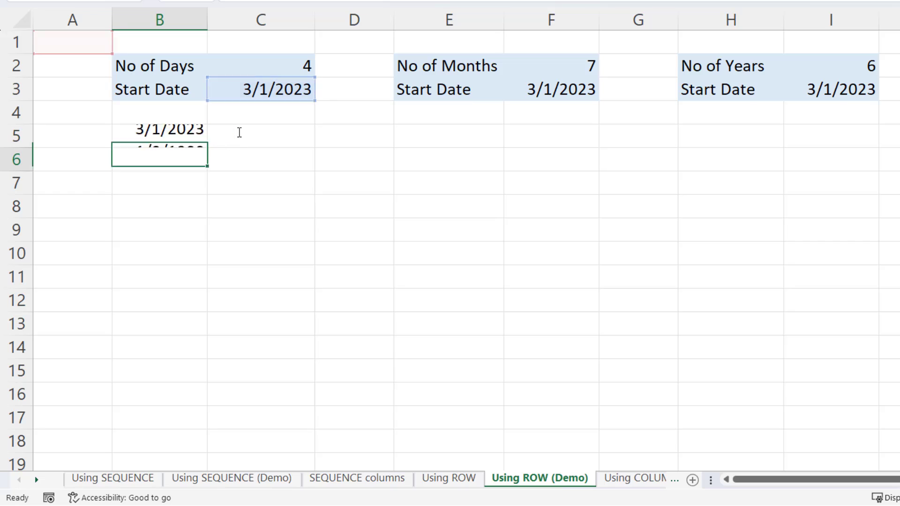
- Make the start date reference in B5 absolute, giving =$C$3+ROW(A1)-1, and fill the formula down to B17
click(170, 135)
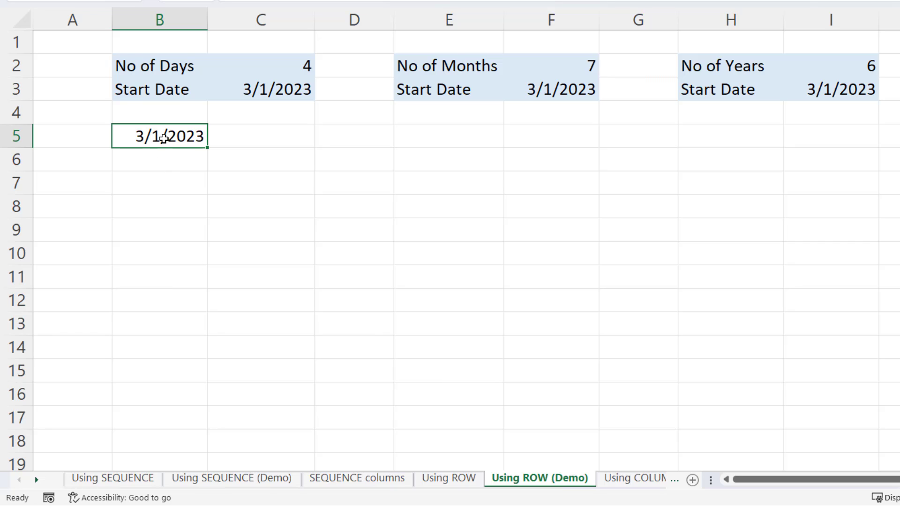
double_click(184, 136)
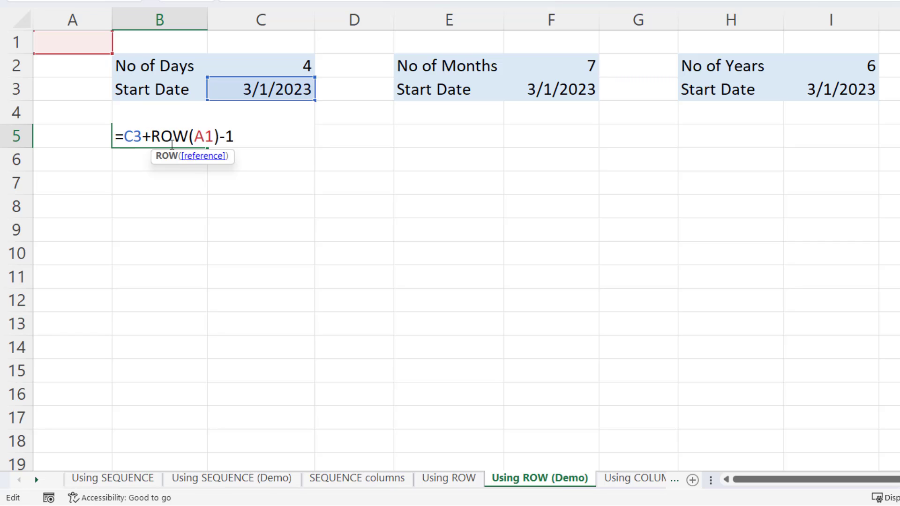
key(Left)
key(Left)
key(Left)
key(Left)
key(Left)
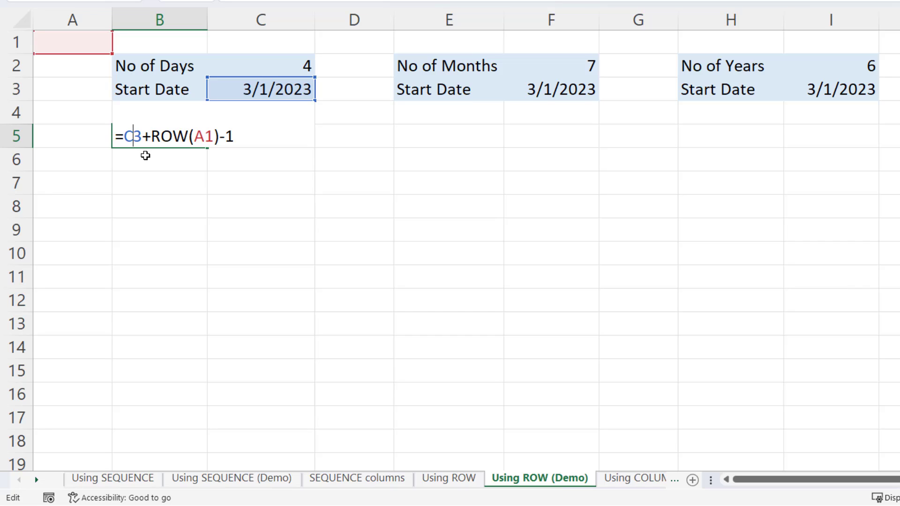
key(F4)
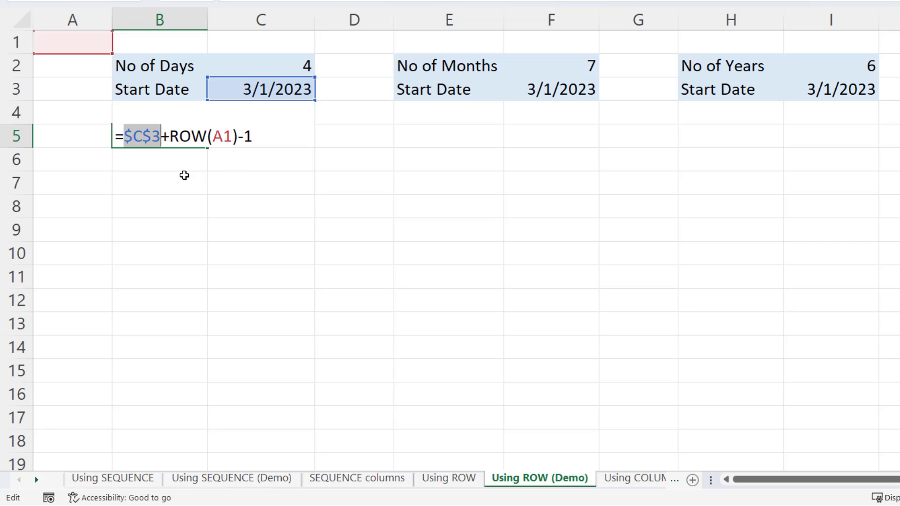
key(Return)
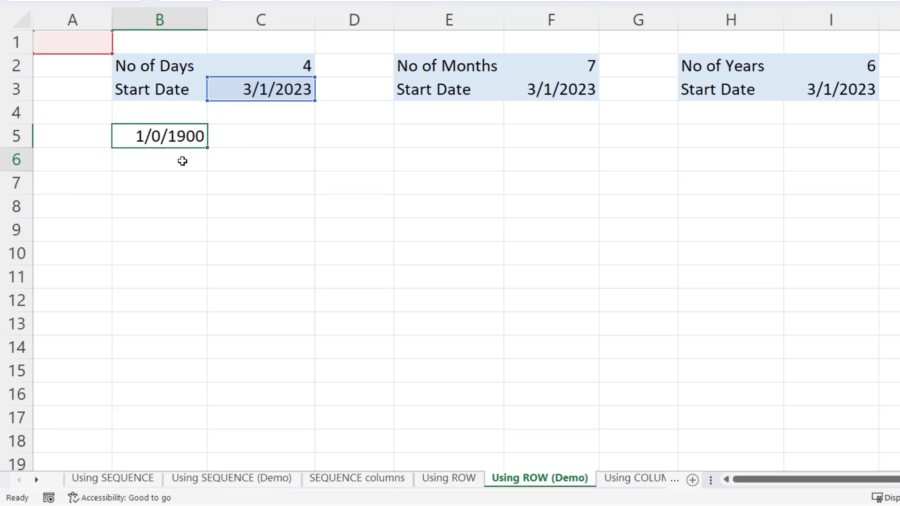
click(183, 137)
drag(207, 149, 200, 439)
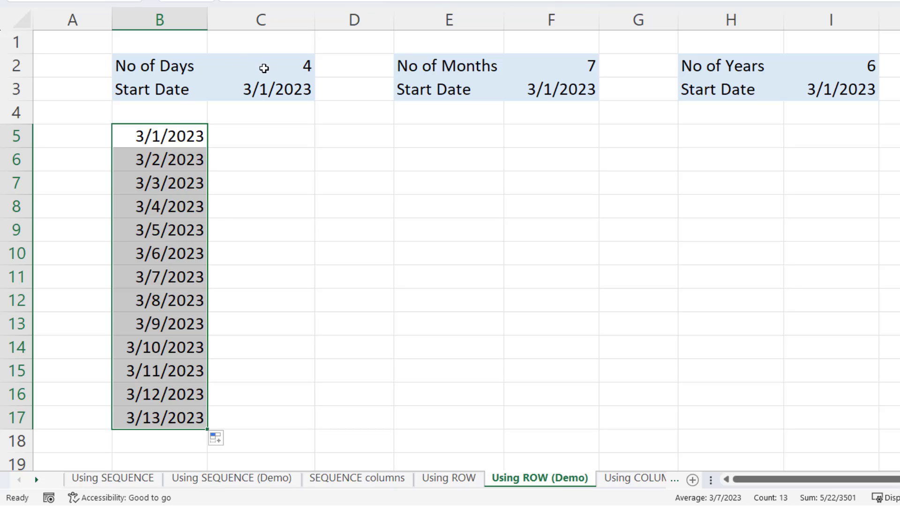
- Wrap the B5 formula in an IF with the test ROW(A1)<=$C$2, using the existing date expression as the value if true
click(181, 133)
double_click(139, 133)
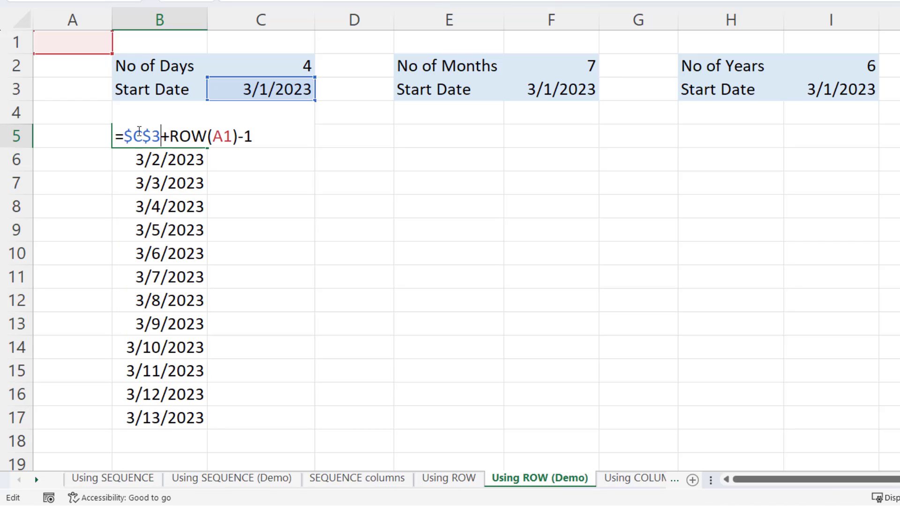
text(IF)
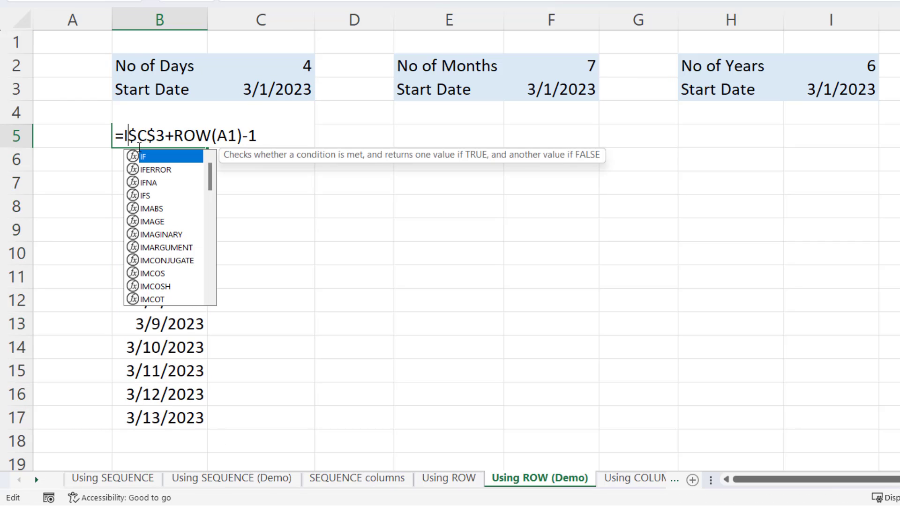
text(()
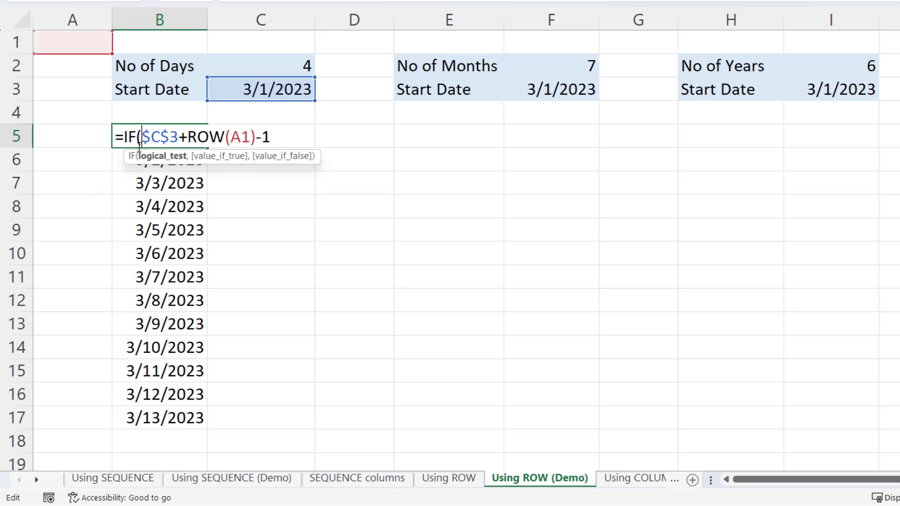
text(ROW()
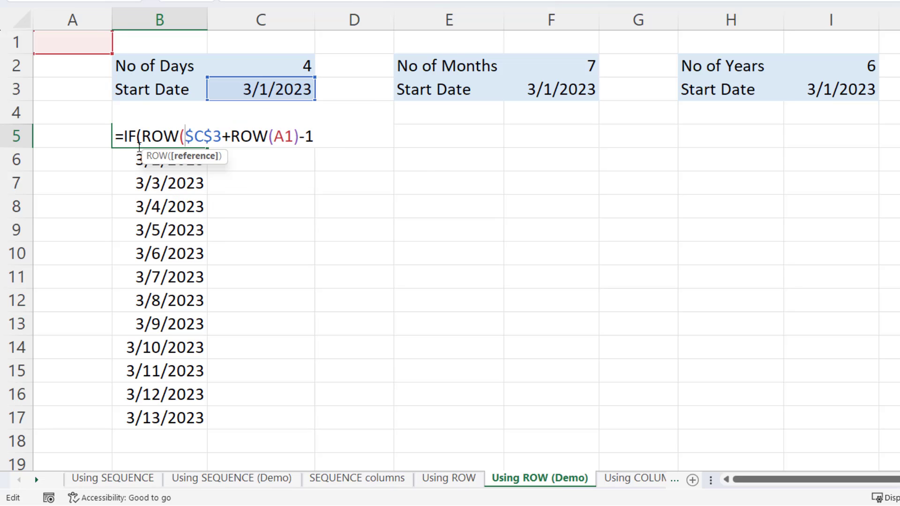
text(A1))
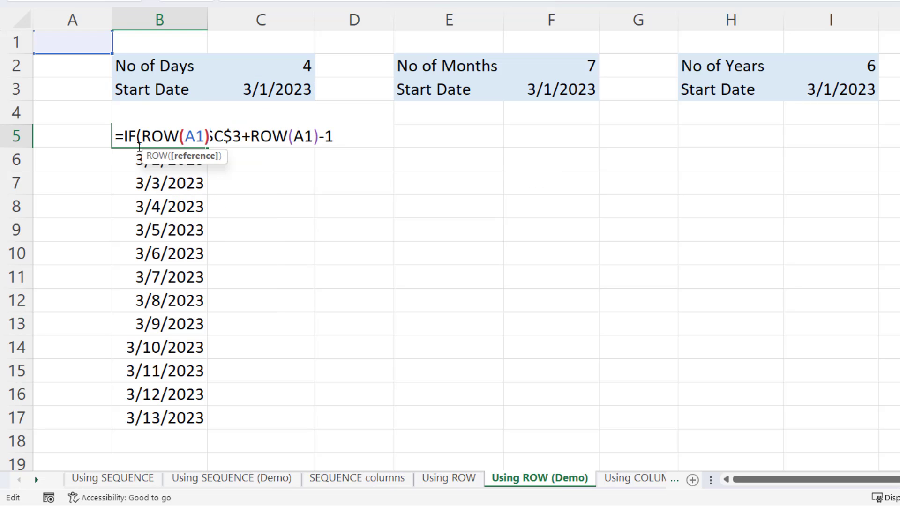
text(<)
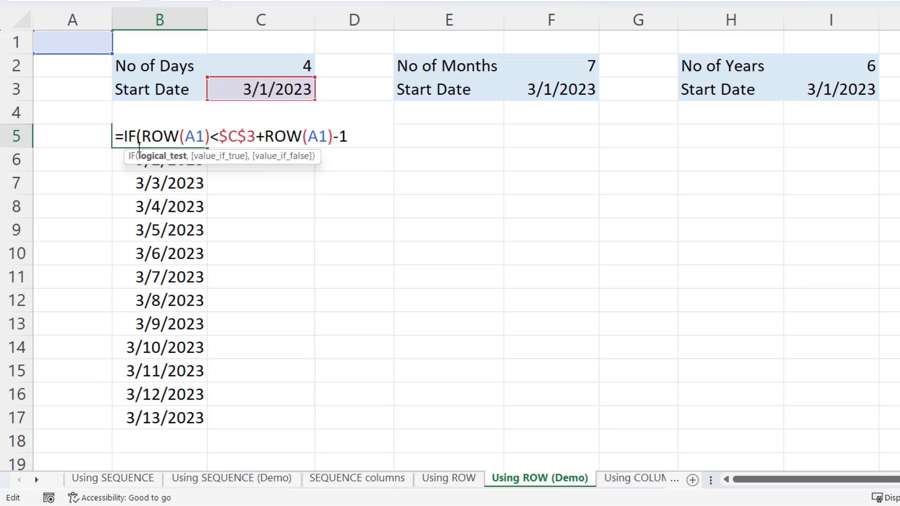
text(=)
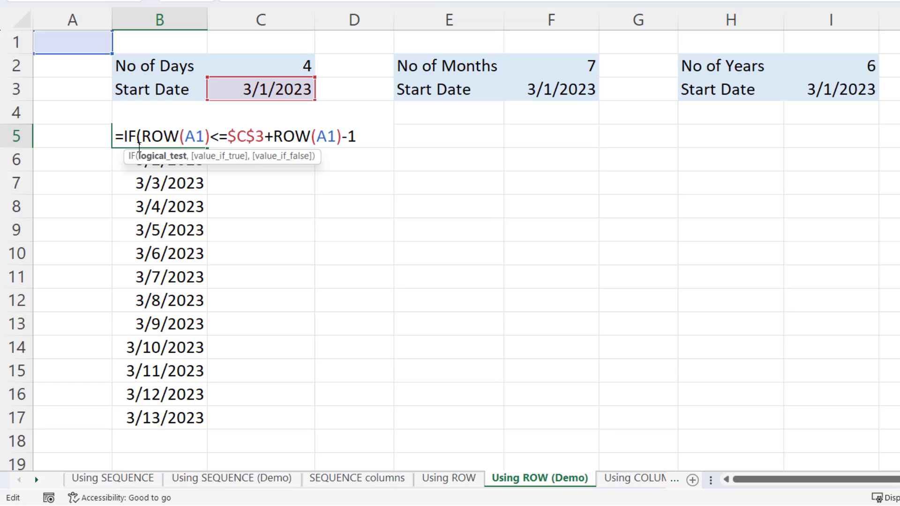
click(290, 63)
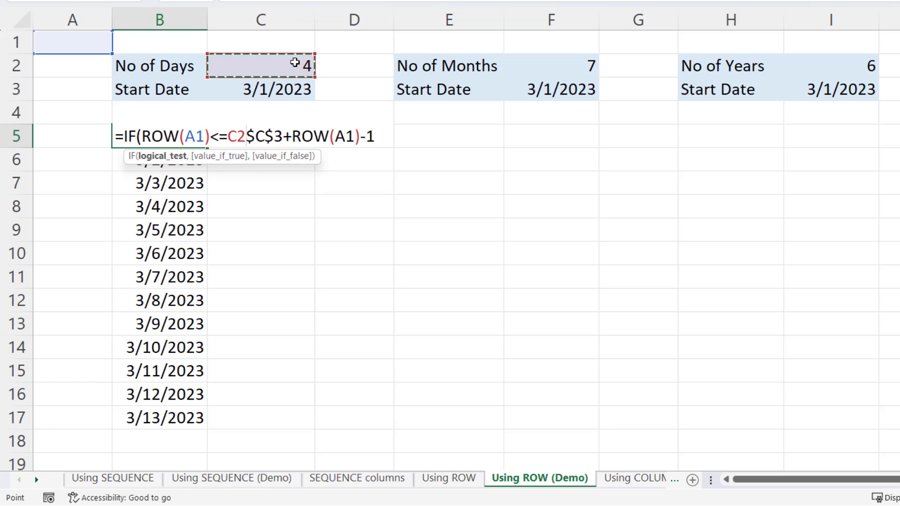
key(F4)
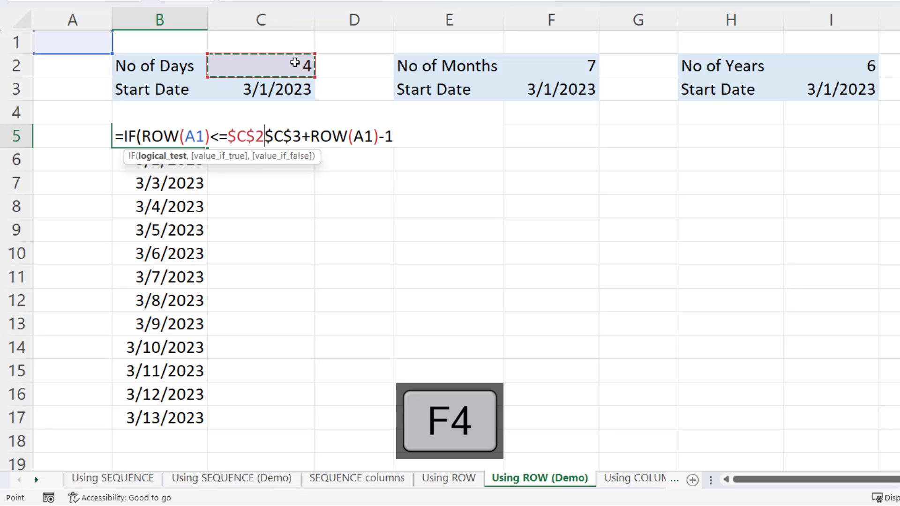
text(,)
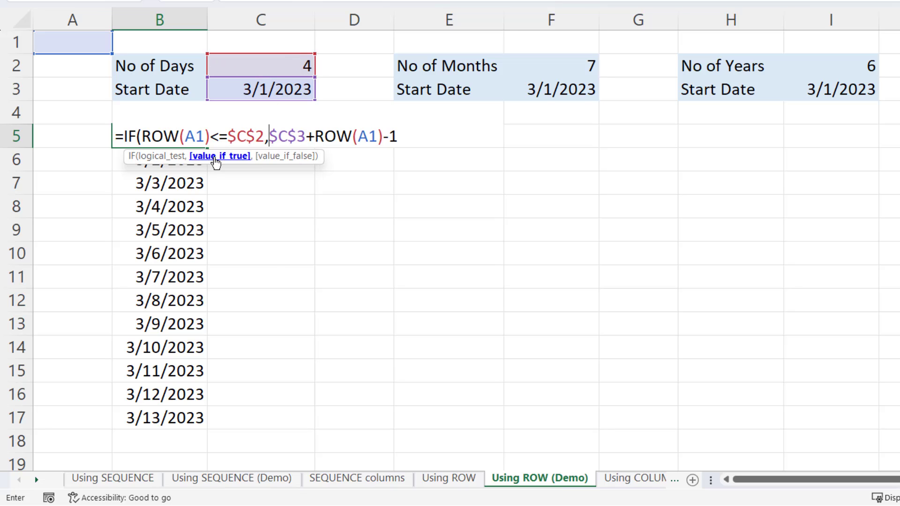
- Complete the B5 IF formula with an empty string "" as the value if false and fill it down to B17
click(399, 135)
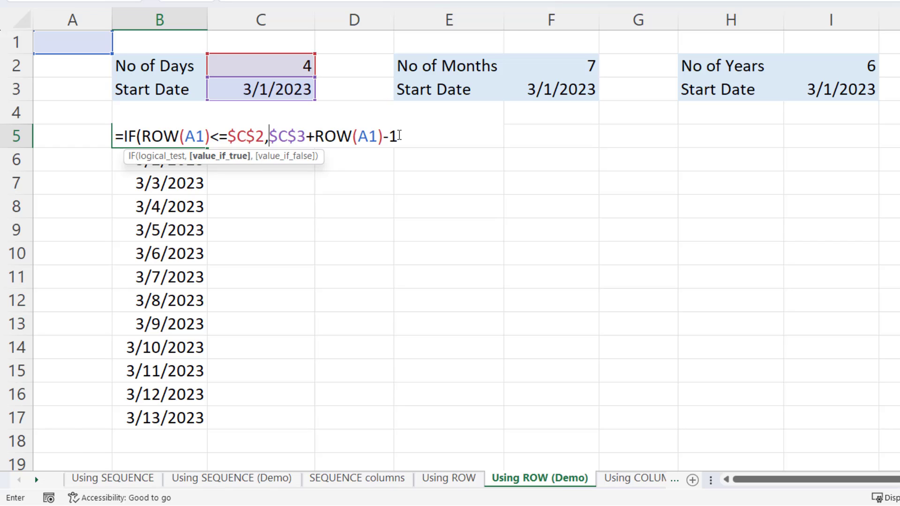
text(,)
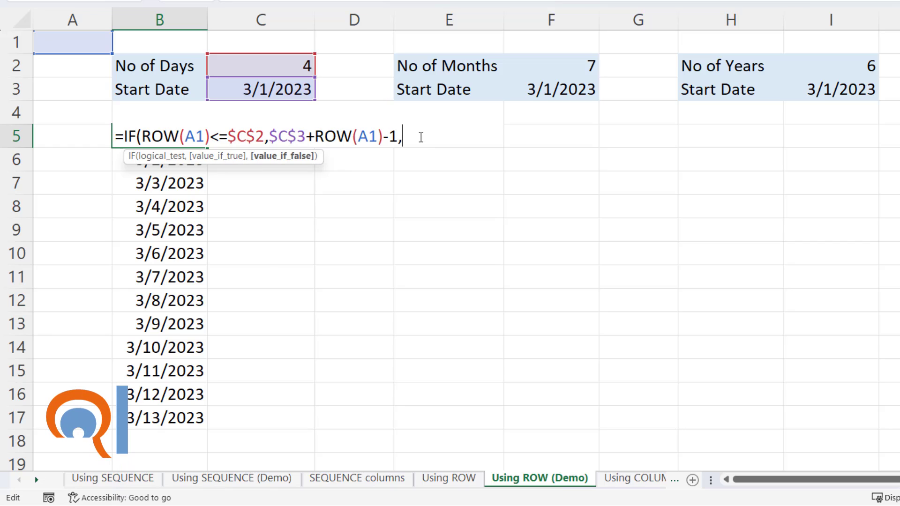
text("")
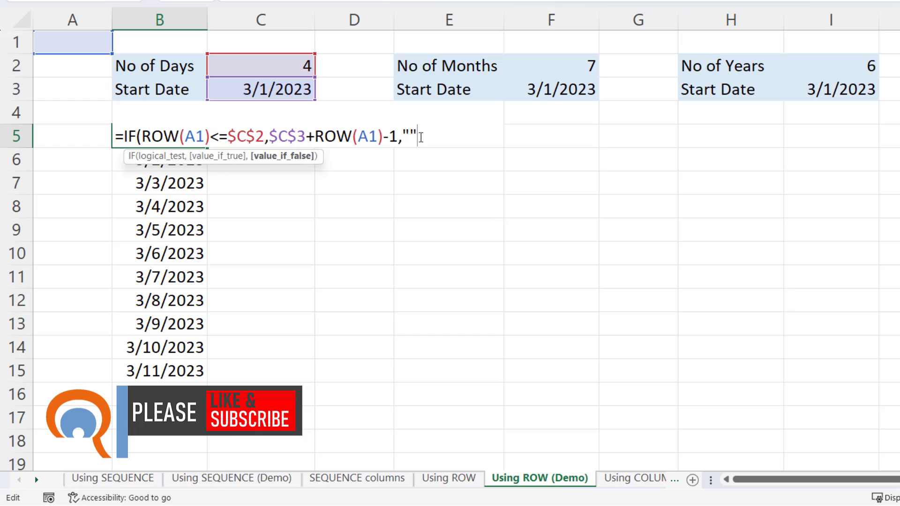
text())
key(Return)
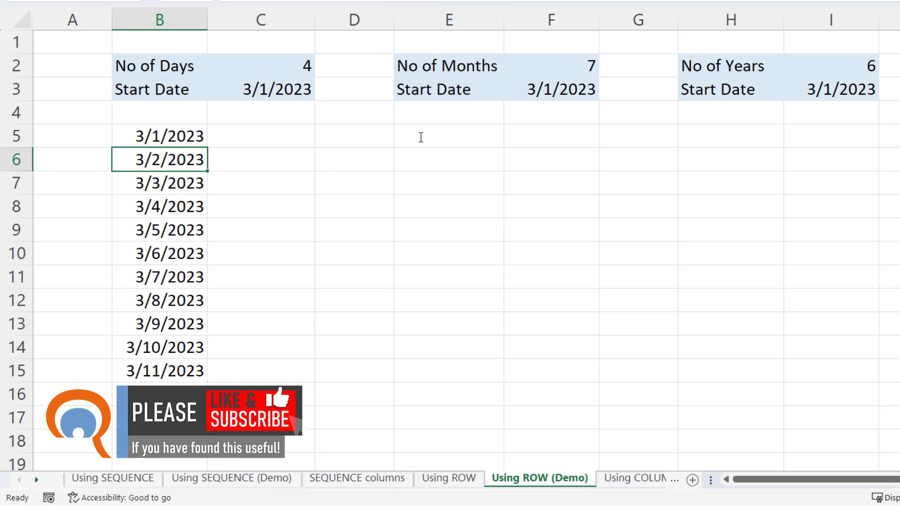
click(177, 137)
drag(208, 148, 209, 420)
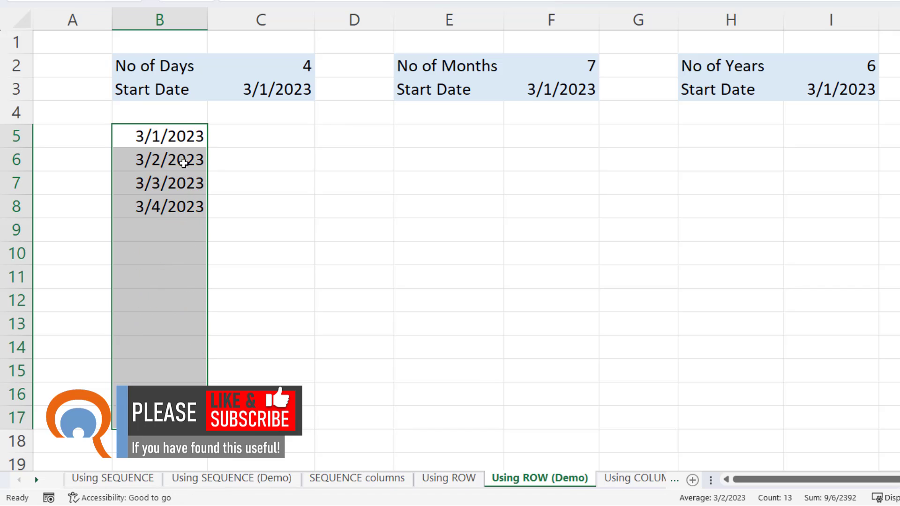
- Set the No of Days in cell C2 to 10
click(288, 66)
text(10)
key(Return)
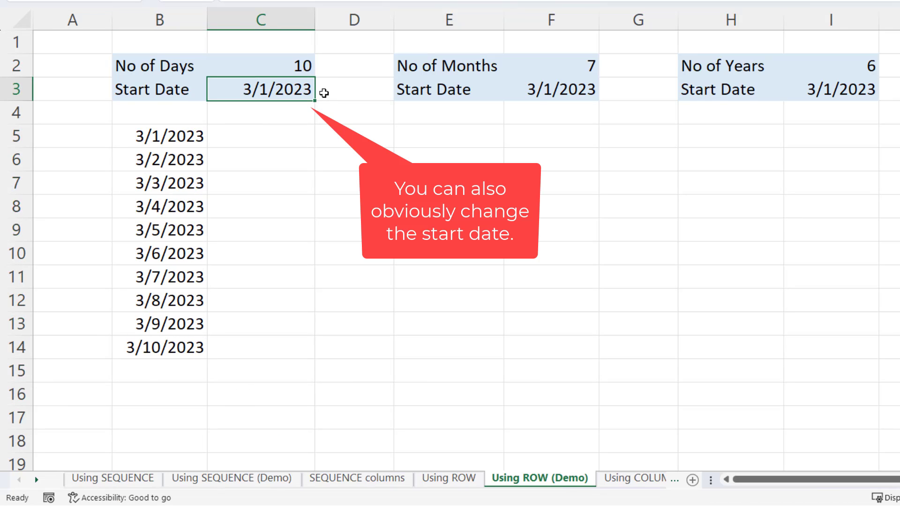
click(441, 140)
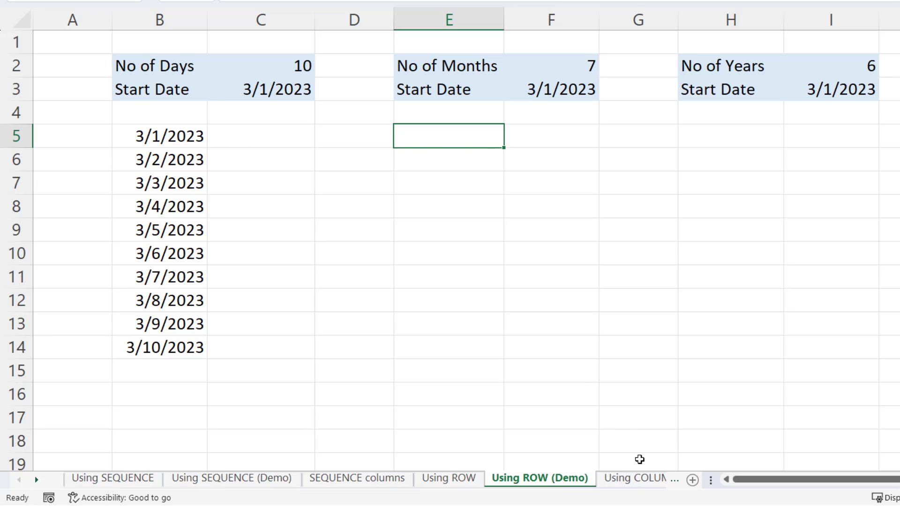
- On the Using COLUMN sheet, enter the formula =C3+COLUMN(A1) in cell B5
click(632, 478)
click(156, 136)
text(=)
click(261, 87)
text(+)
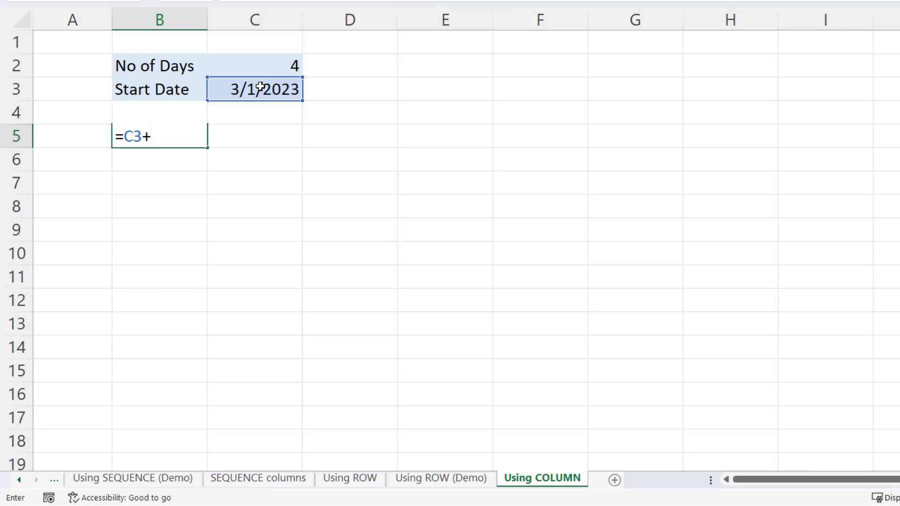
text(COLUMN)
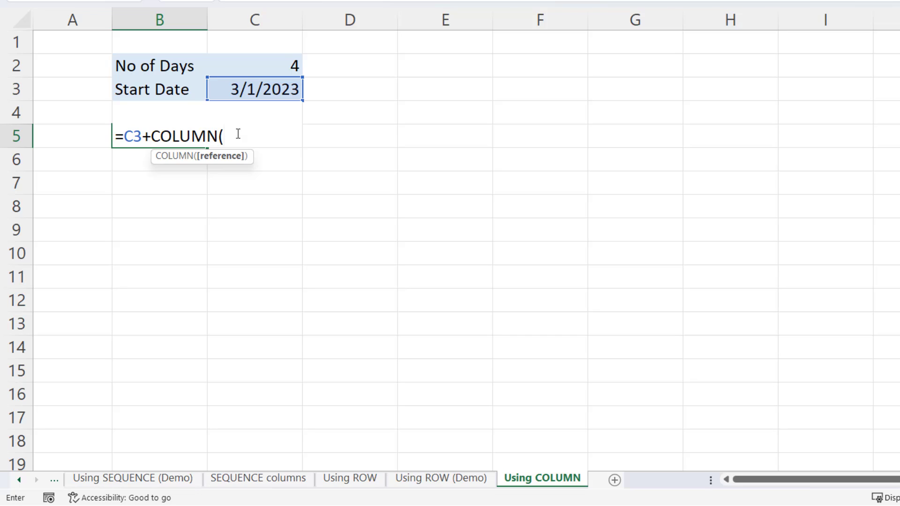
click(64, 44)
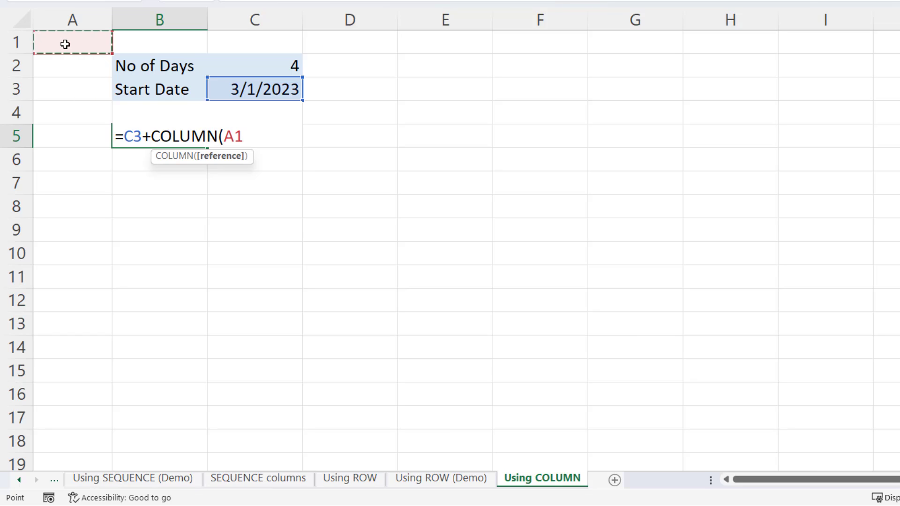
text())
key(Return)
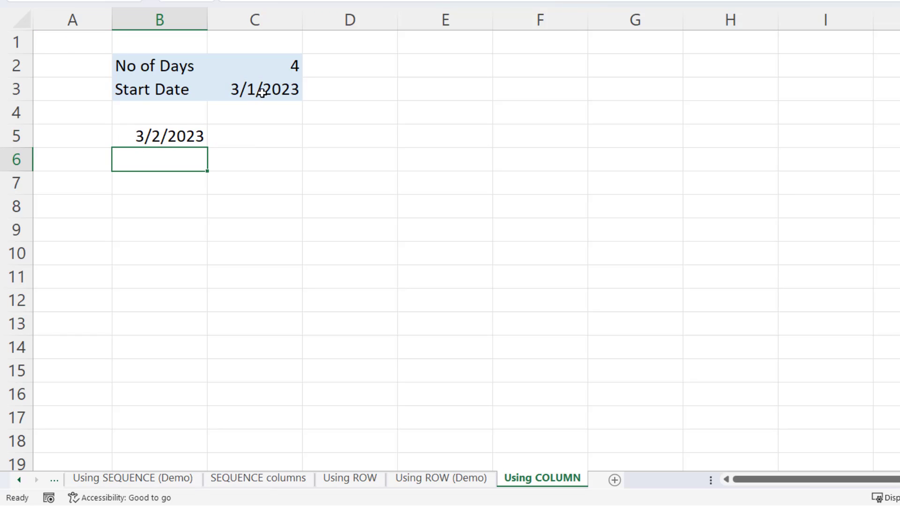
- Subtract 1 in the B5 formula, making it =C3+COLUMN(A1)-1
double_click(181, 135)
key(End)
text(-1)
key(Return)
- Make the start date reference in B5 absolute, giving =$C$3+COLUMN(A1)-1, and fill the formula across row 5 to J5
click(173, 136)
double_click(173, 136)
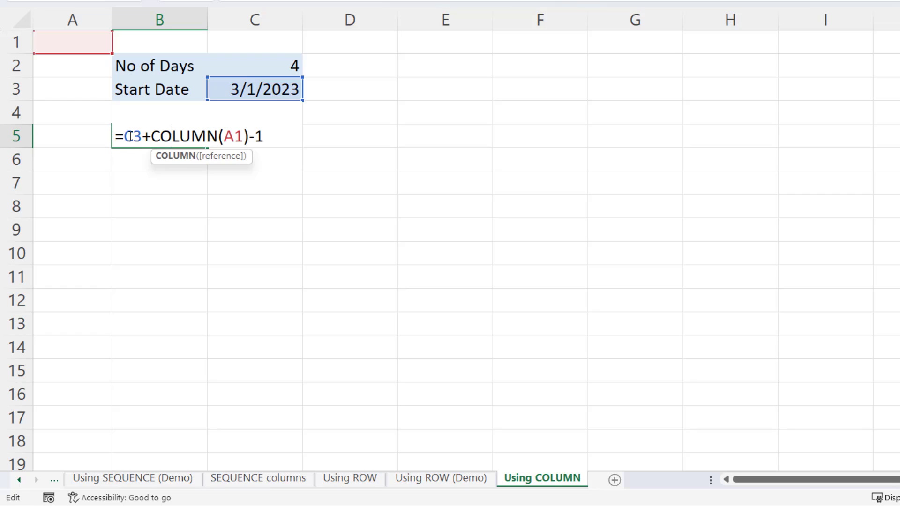
click(132, 136)
key(F4)
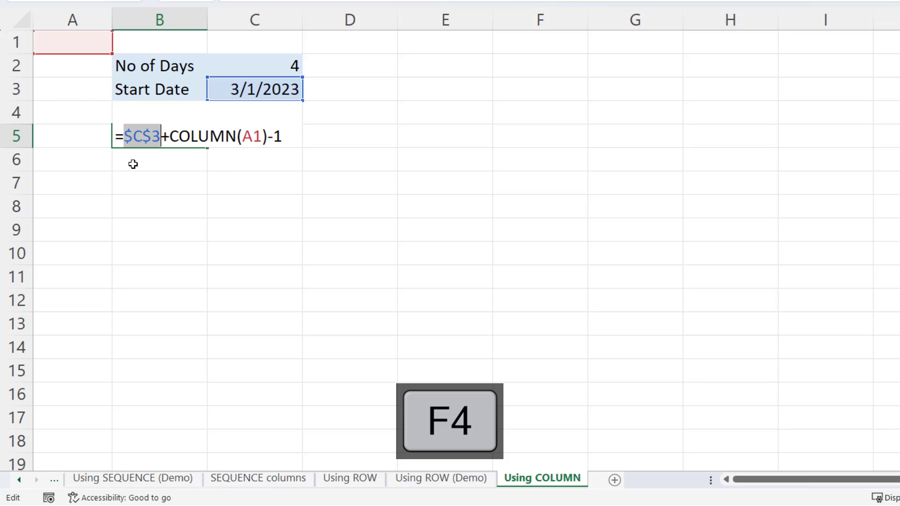
key(Return)
click(171, 136)
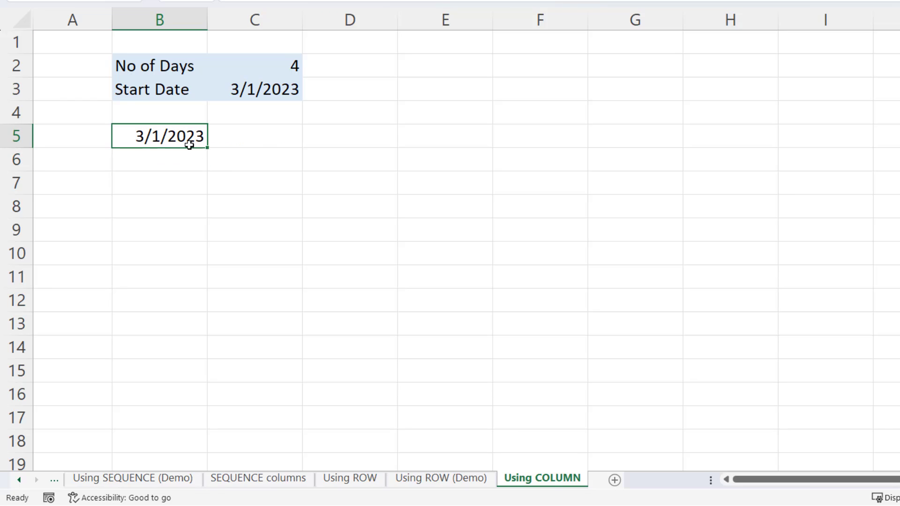
drag(206, 150, 878, 136)
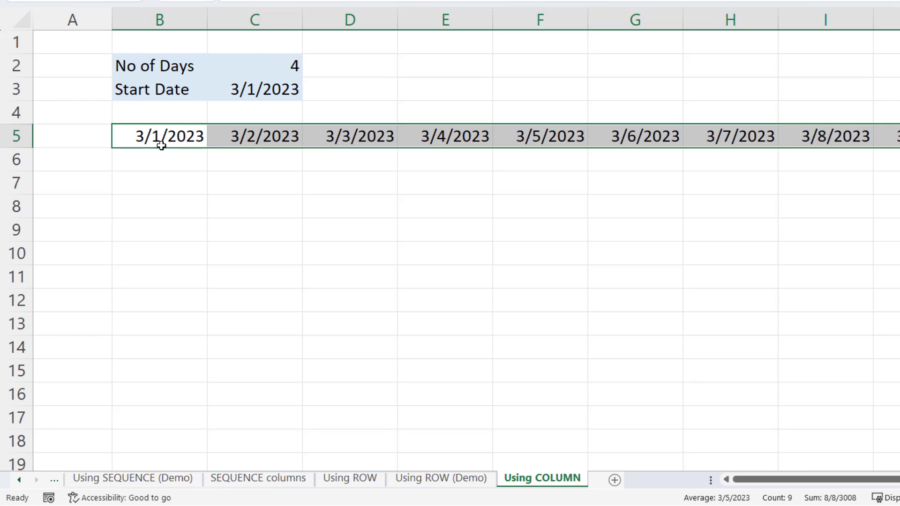
- Wrap the B5 formula in an IF with the test COLUMN(A1)<=$C$2, using the existing date expression as the value if true
double_click(176, 135)
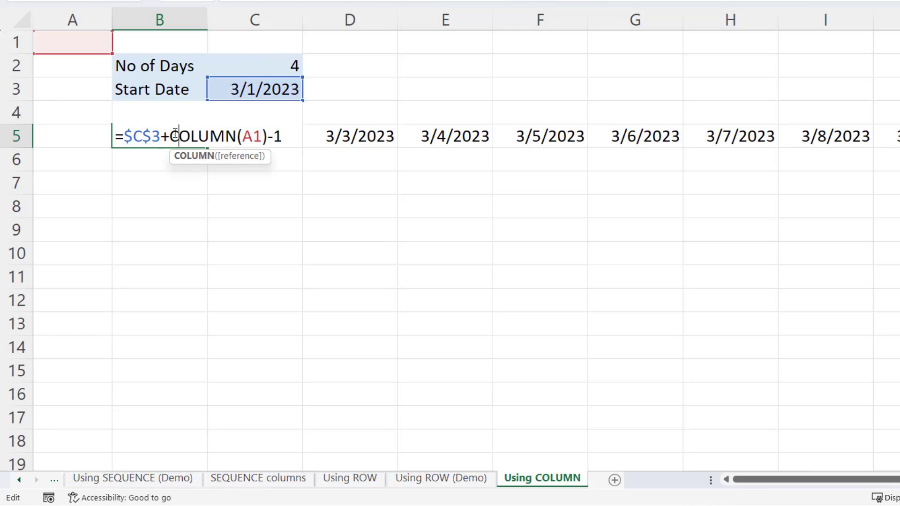
click(127, 133)
text(IF()
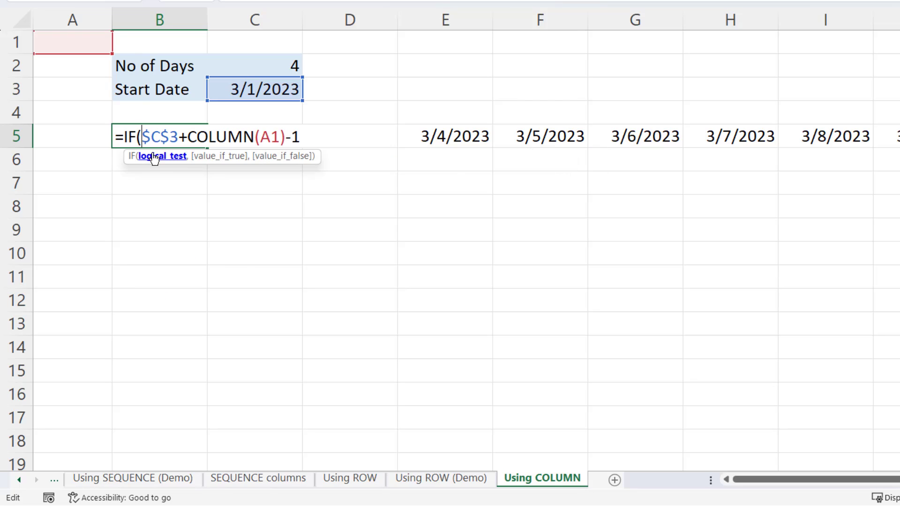
text(COLUMN()
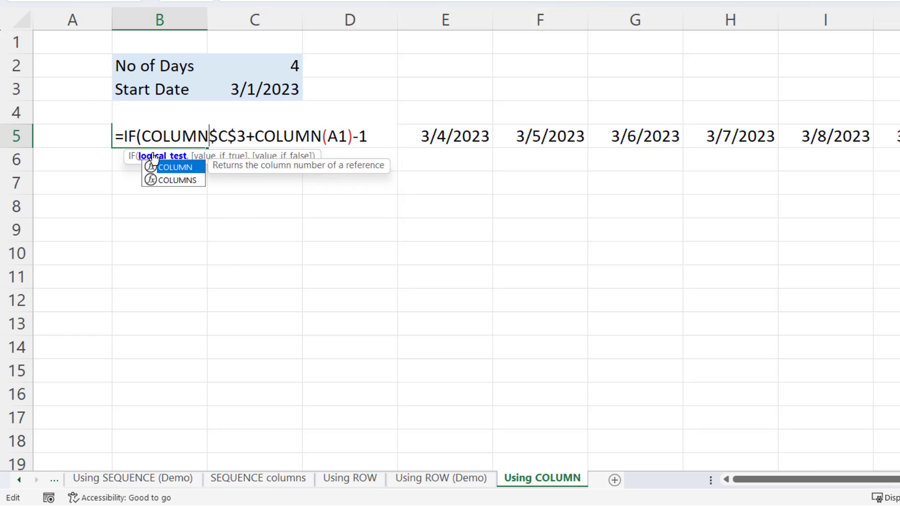
click(83, 44)
text())
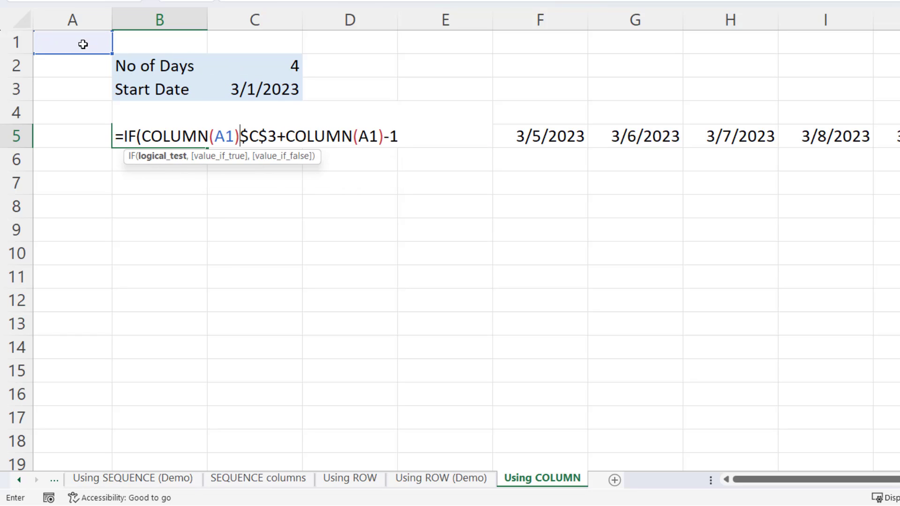
text(<=)
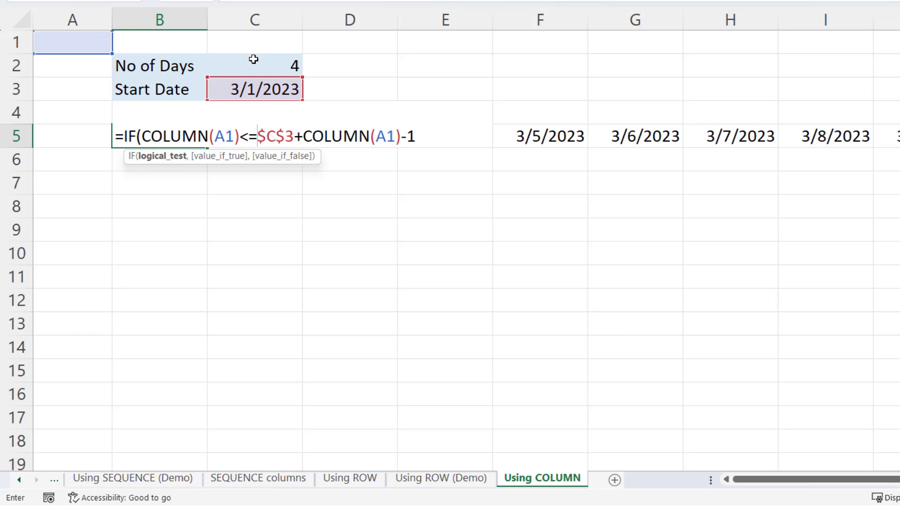
click(249, 58)
key(F4)
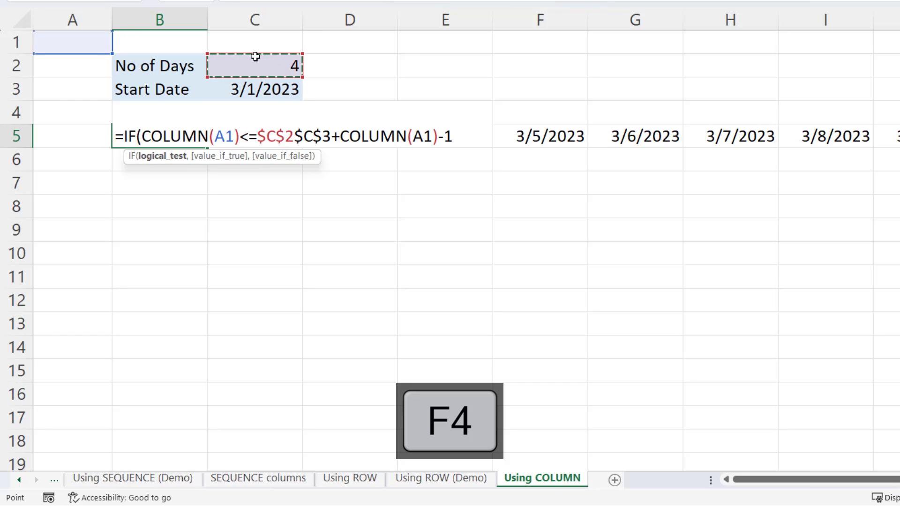
text(,)
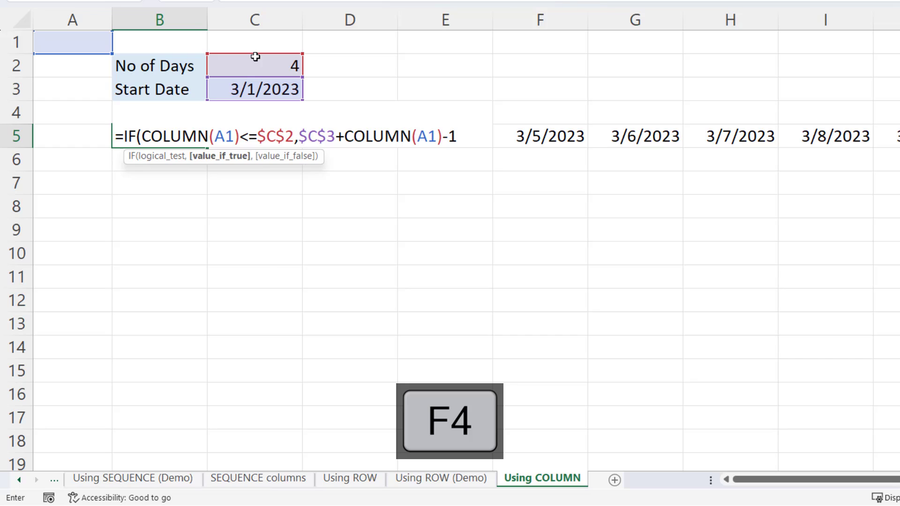
- Complete the B5 formula as =IF(COLUMN(A1)<=$C$2,$C$3+COLUMN(A1)-1,"")
click(466, 138)
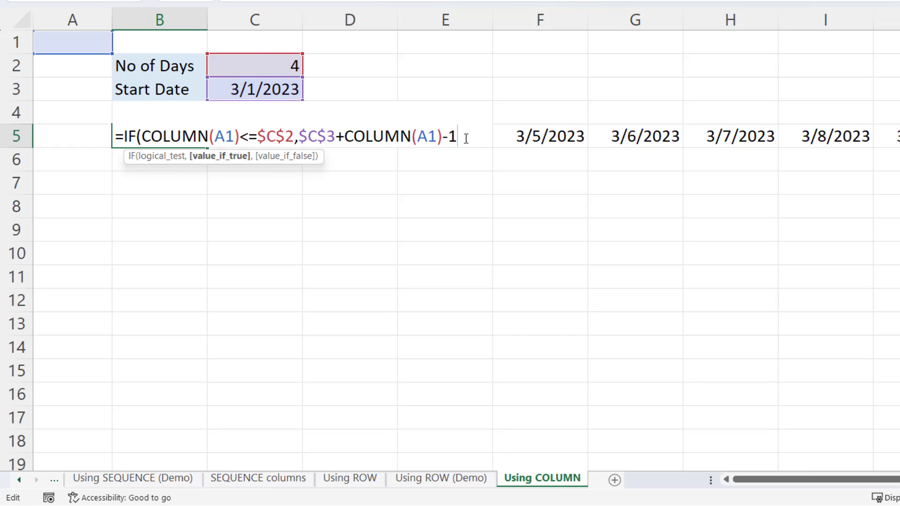
text(,)
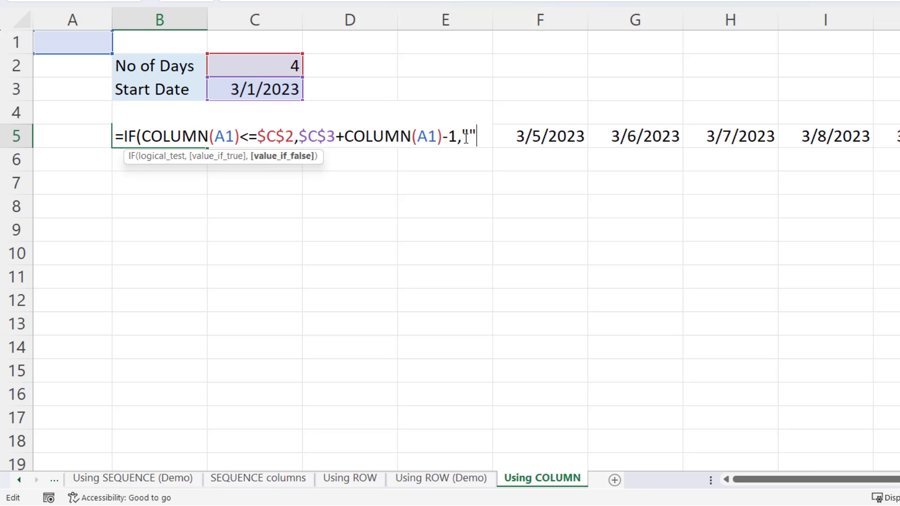
key(Return)
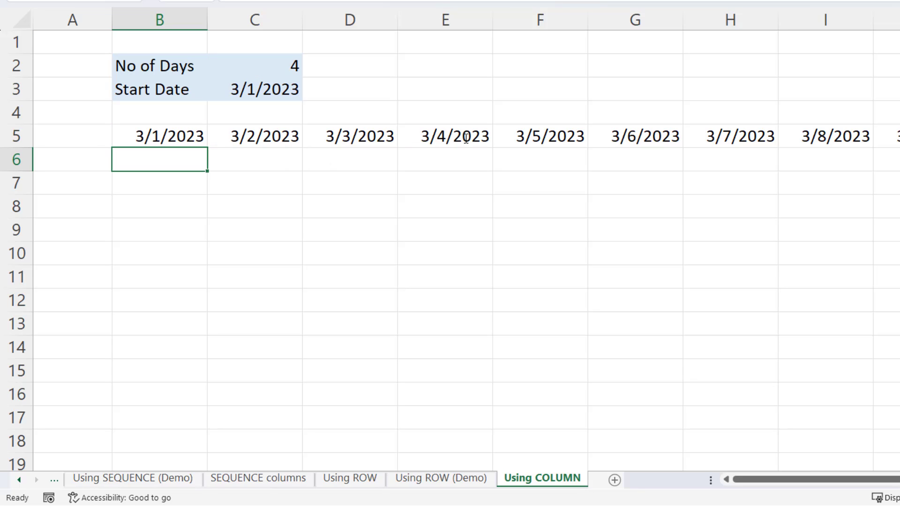
- Fill the B5 formula across row 5 to J5 and set the number of days in C2 to 10
click(187, 137)
drag(184, 193, 856, 197)
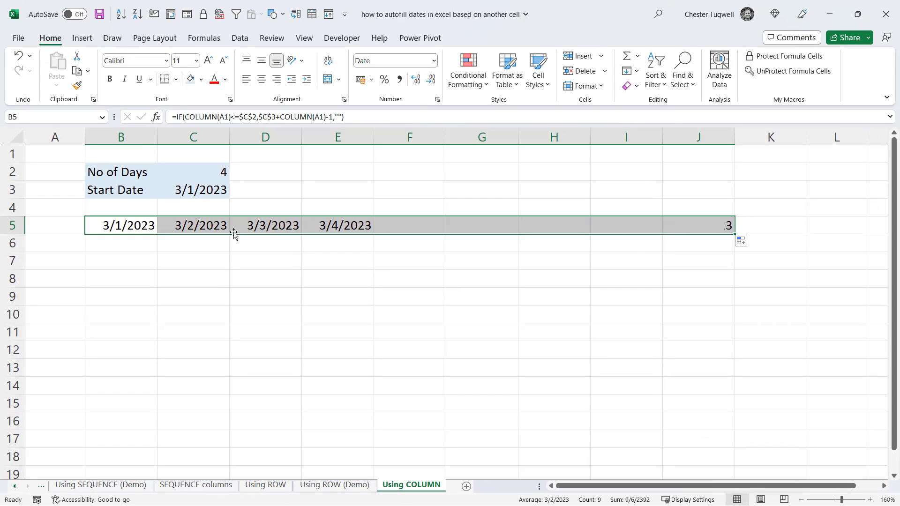
click(196, 172)
text(10)
key(Return)
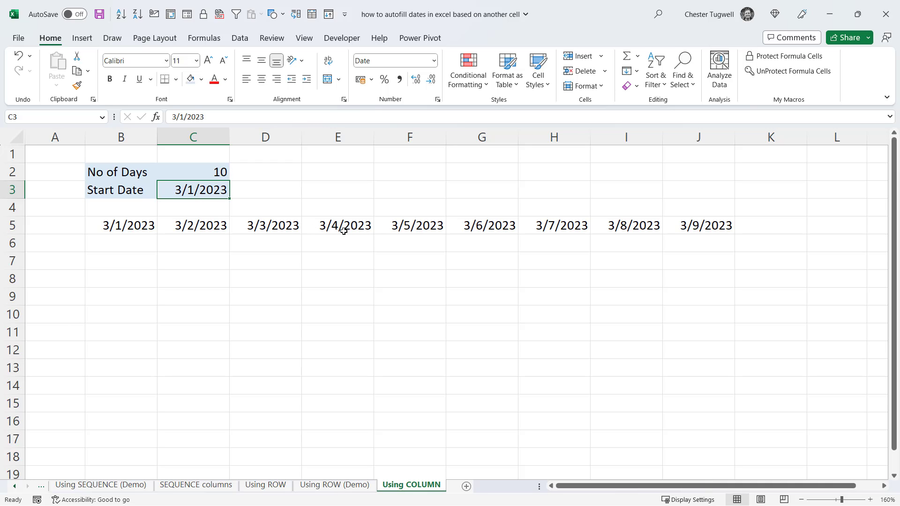
- On the Using ROW (Demo) sheet, enter =EDATE(F3,ROW(A1)-1) in E5 under the months block
click(328, 487)
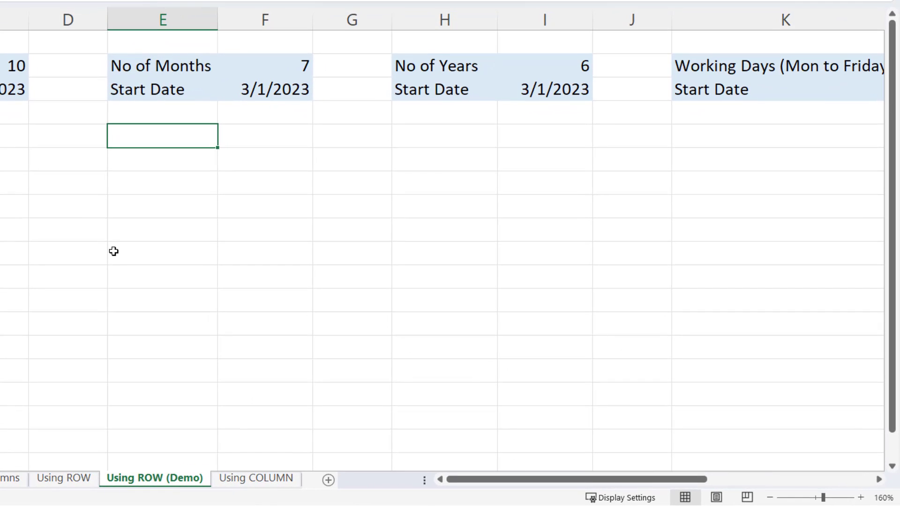
text(=EDATE()
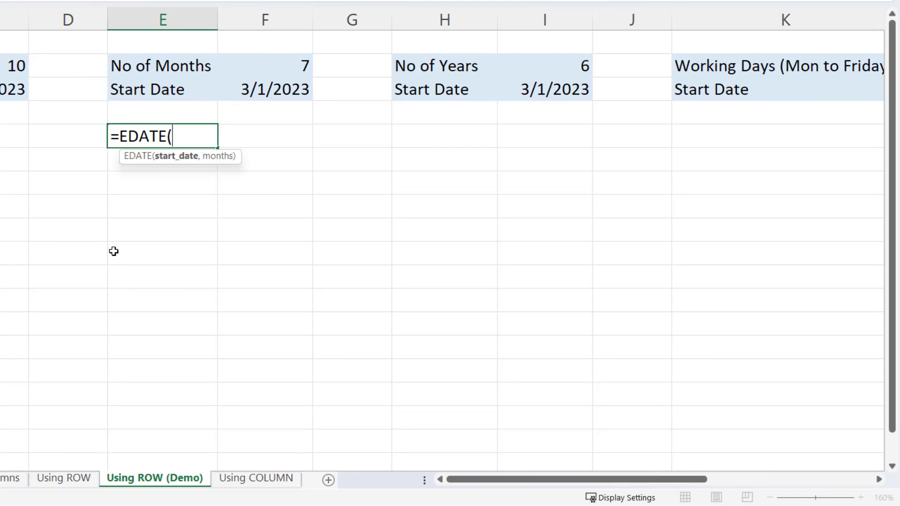
click(253, 89)
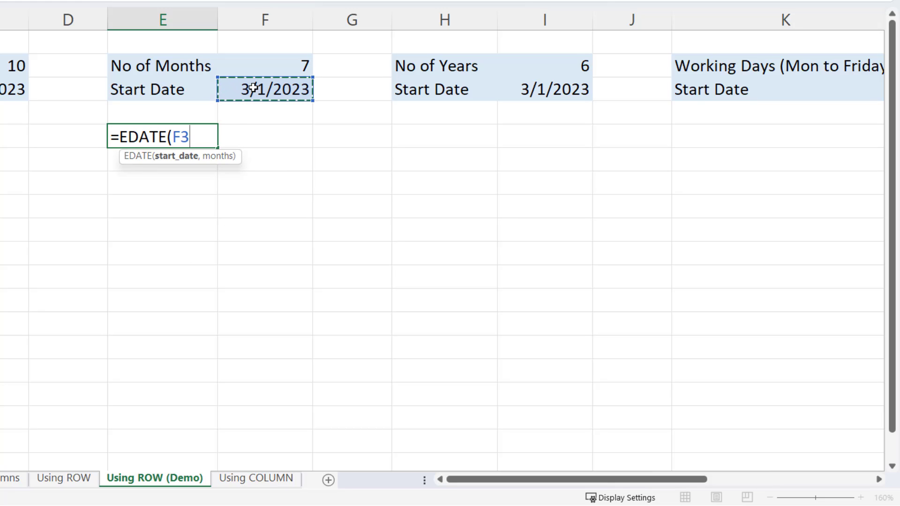
text(,)
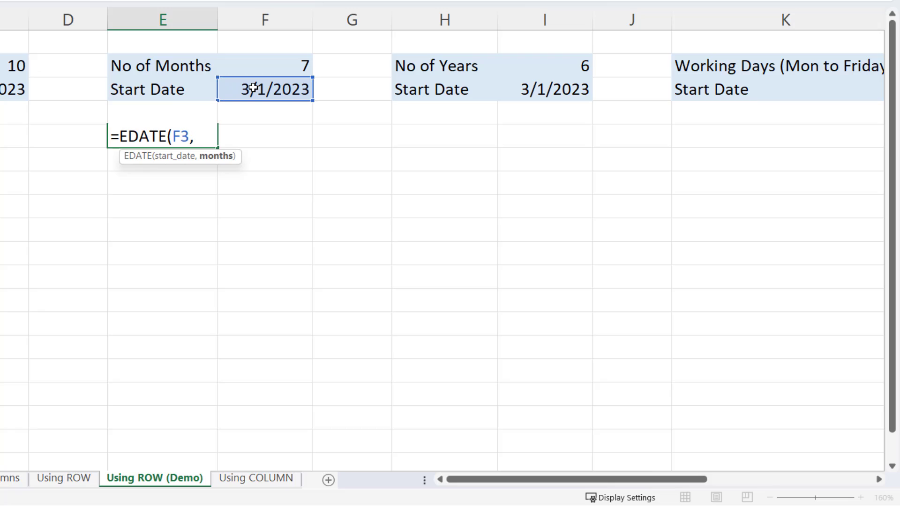
text(row)
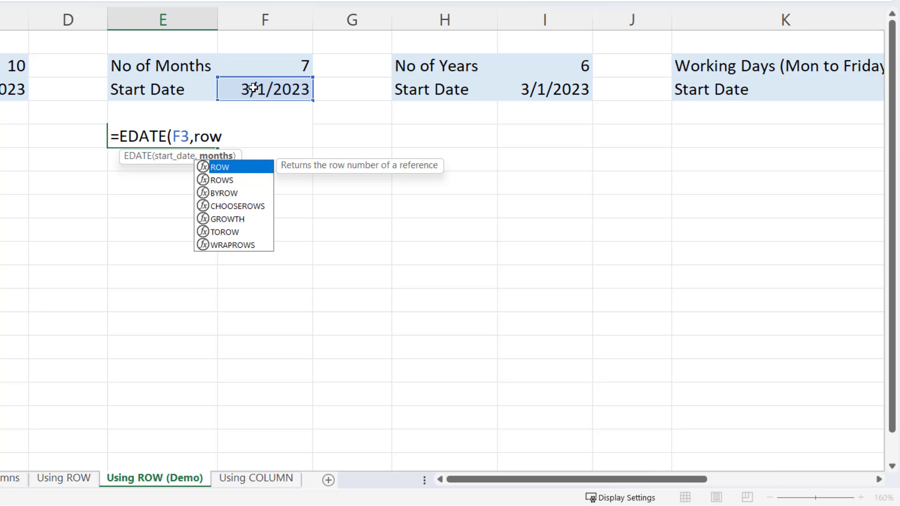
text((a1)-1)
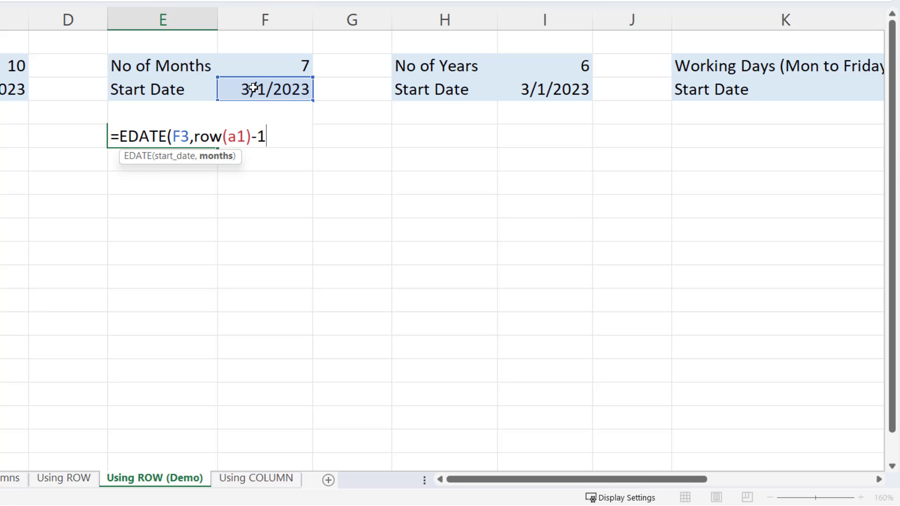
text())
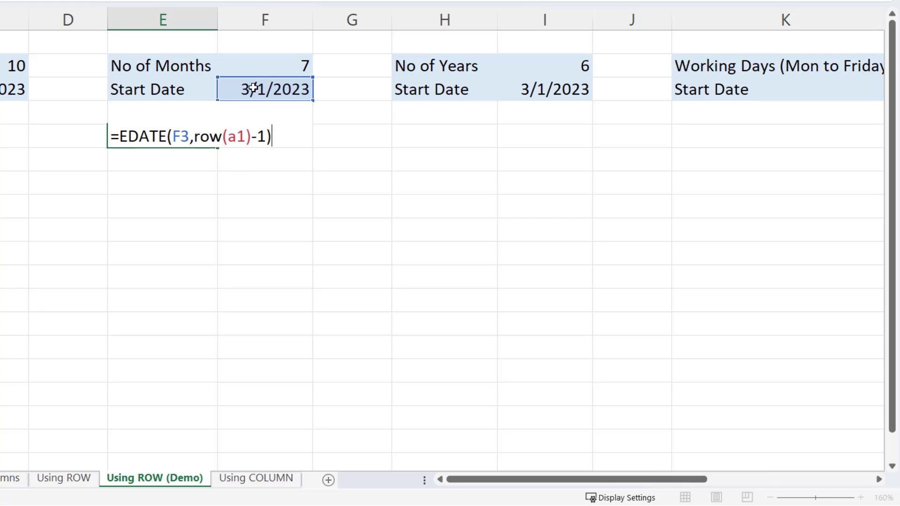
key(Return)
key(Up)
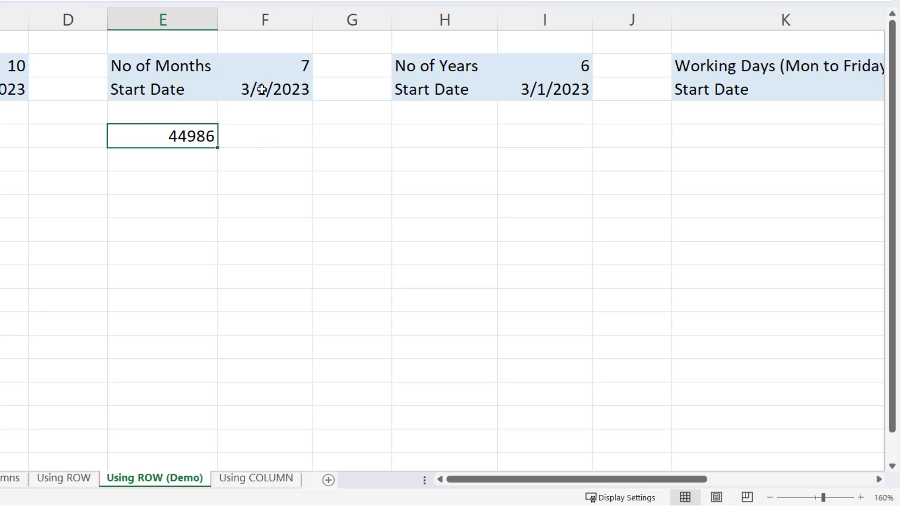
- Make the start date reference in the E5 formula absolute, giving =EDATE($F$3,ROW(A1)-1)
double_click(185, 132)
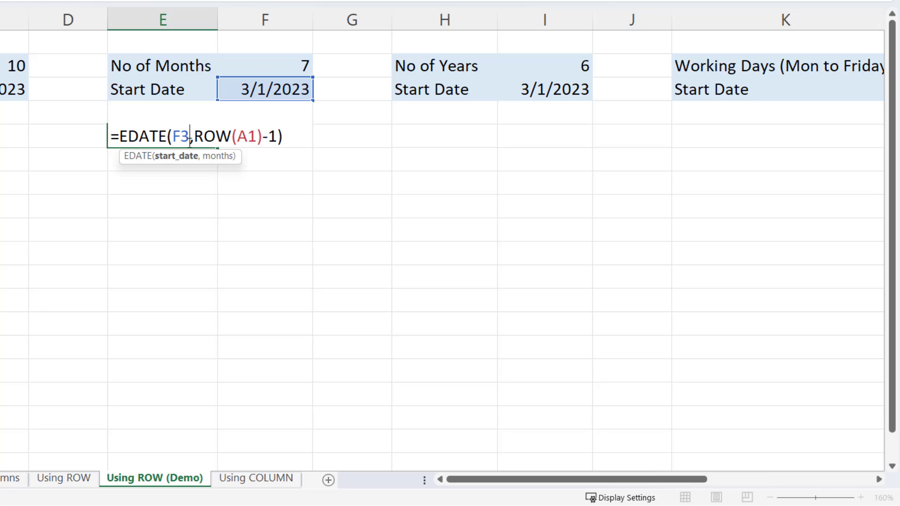
key(F4)
key(Return)
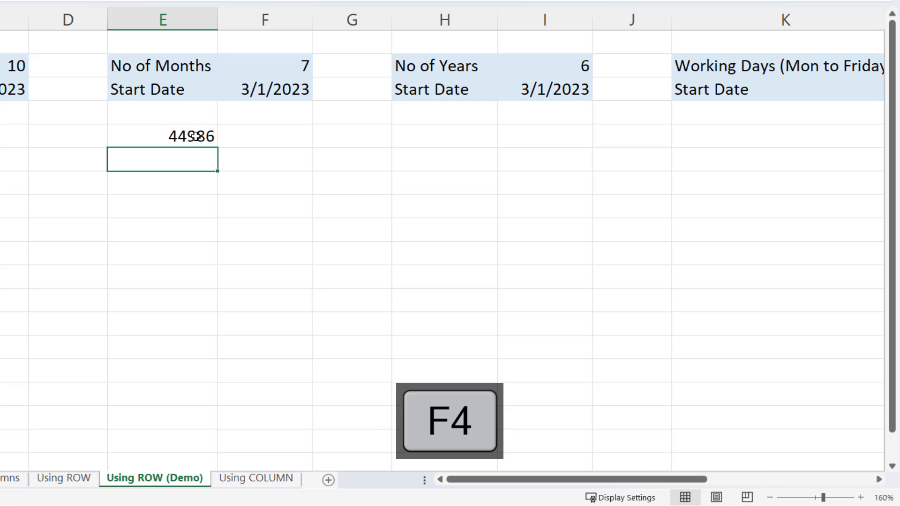
- Fill the E5 formula down to E17 and format the filled range as Short Date
click(196, 137)
drag(218, 148, 217, 429)
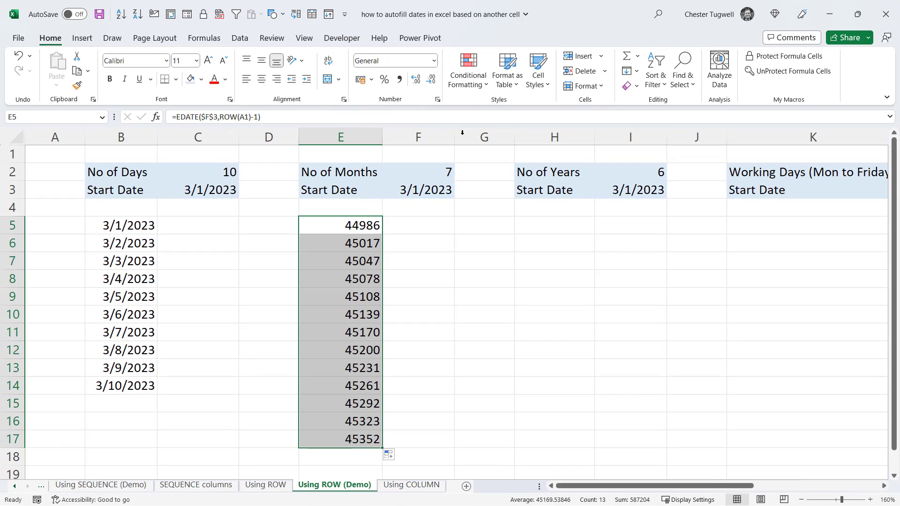
click(434, 60)
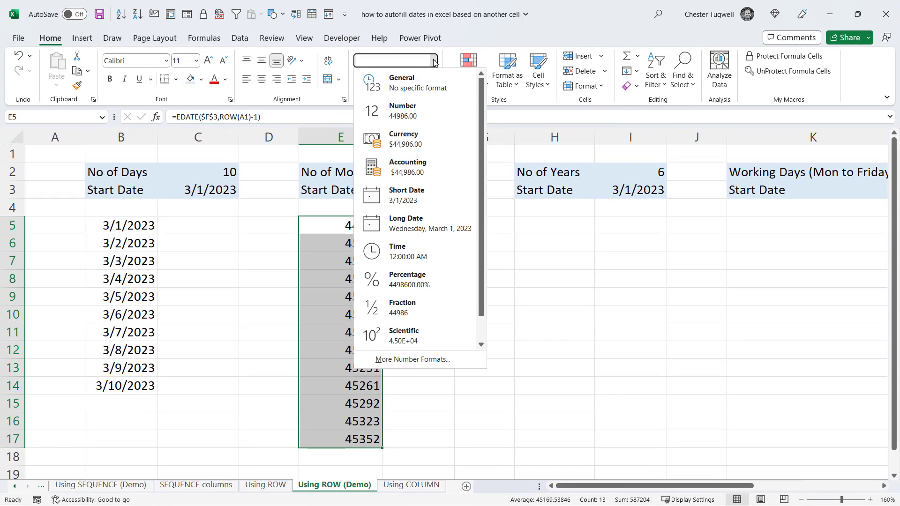
click(415, 198)
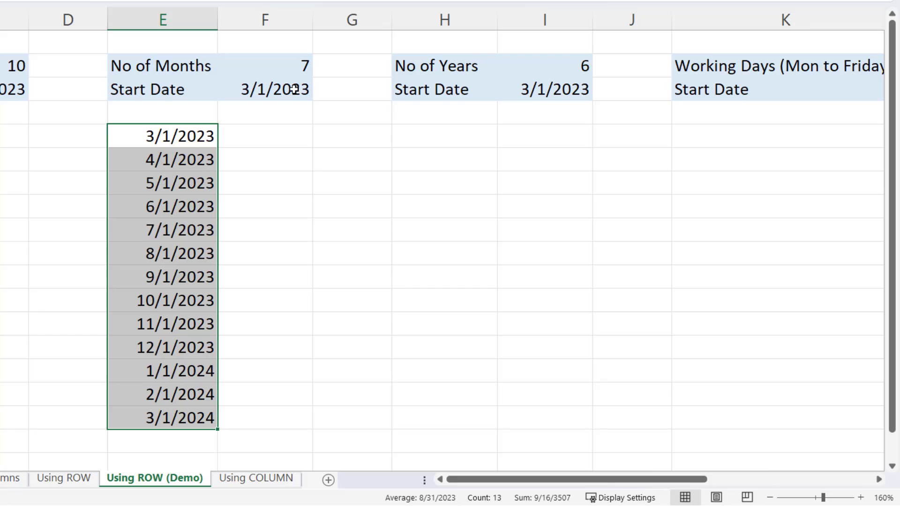
- Wrap the E5 formula in an IF with the test ROW(A1)<=$F$2, using the existing EDATE expression as the value if true
click(187, 138)
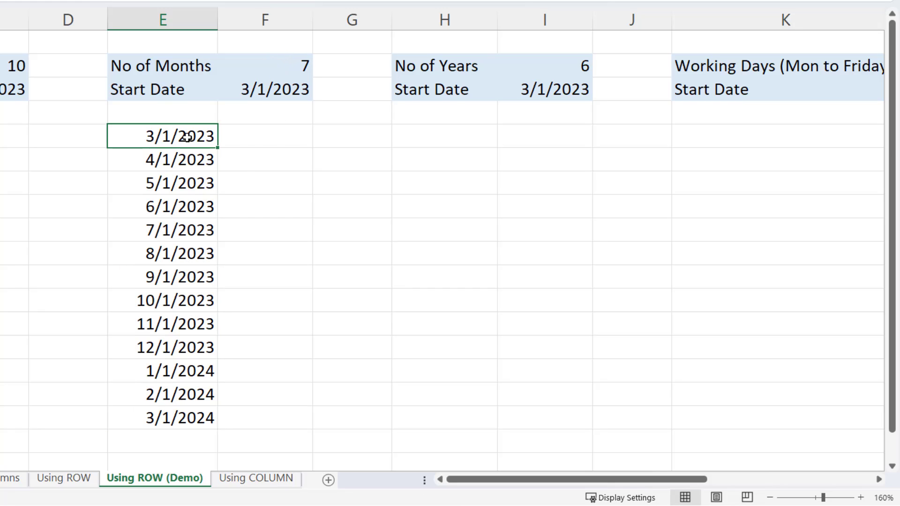
double_click(185, 137)
click(123, 137)
text(IF()
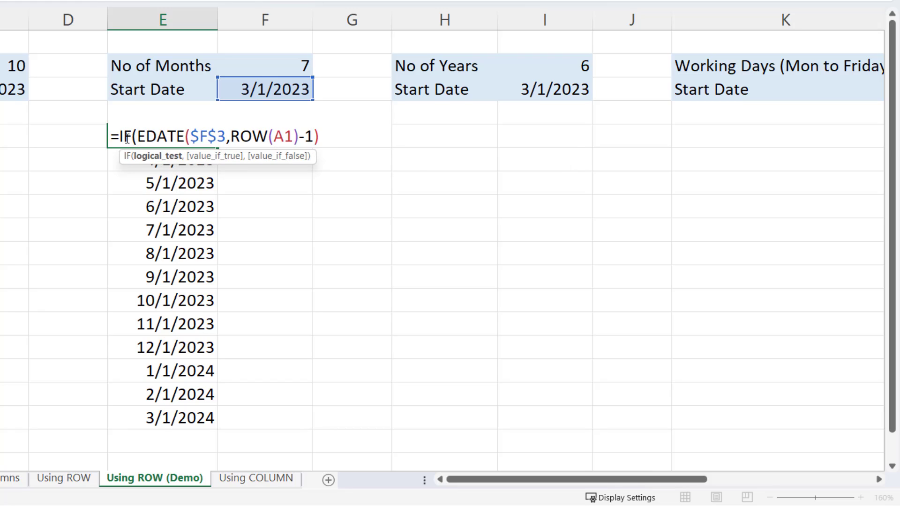
text(ROW()
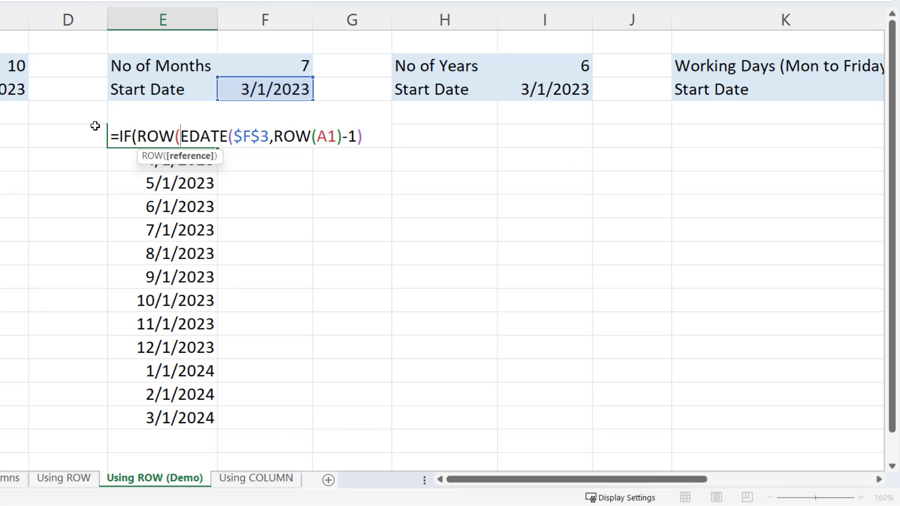
text(A1)
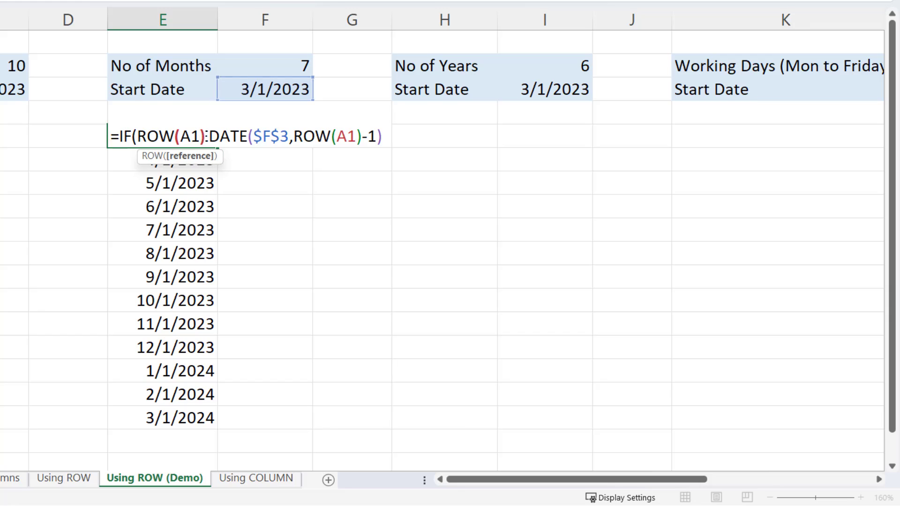
text()<=)
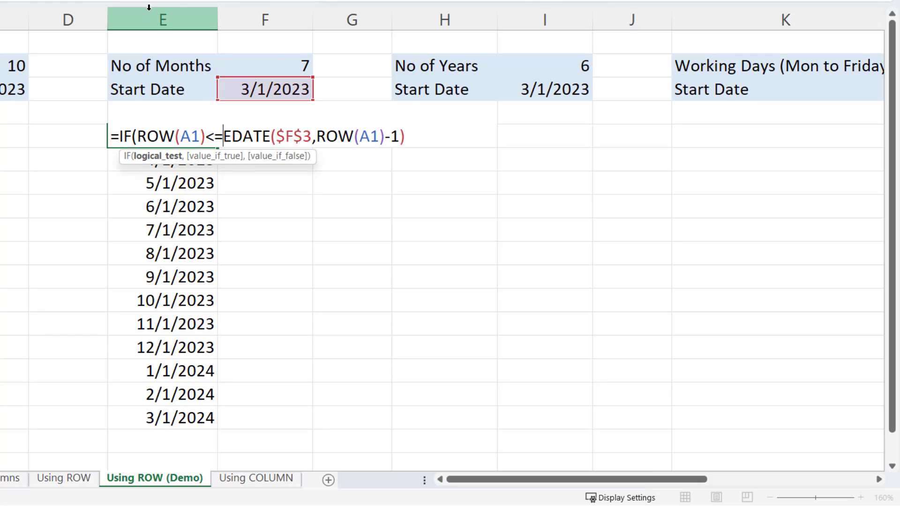
click(280, 65)
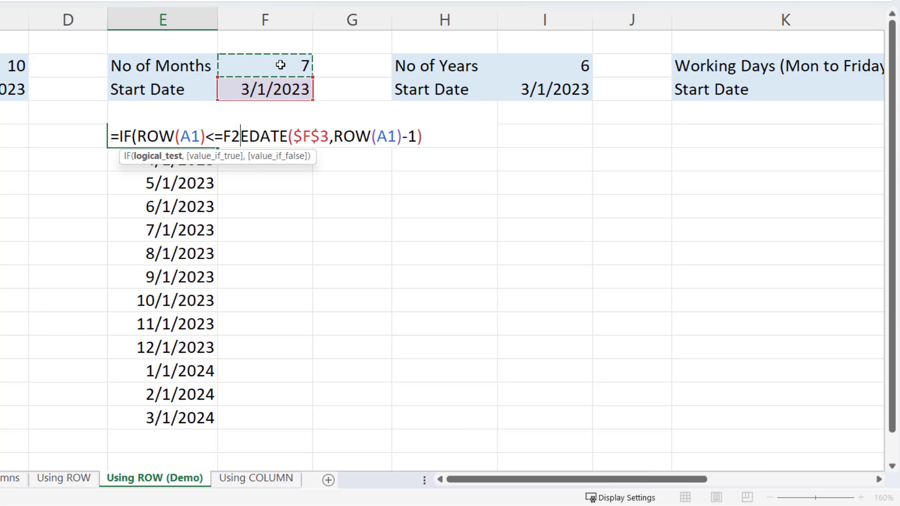
key(F4)
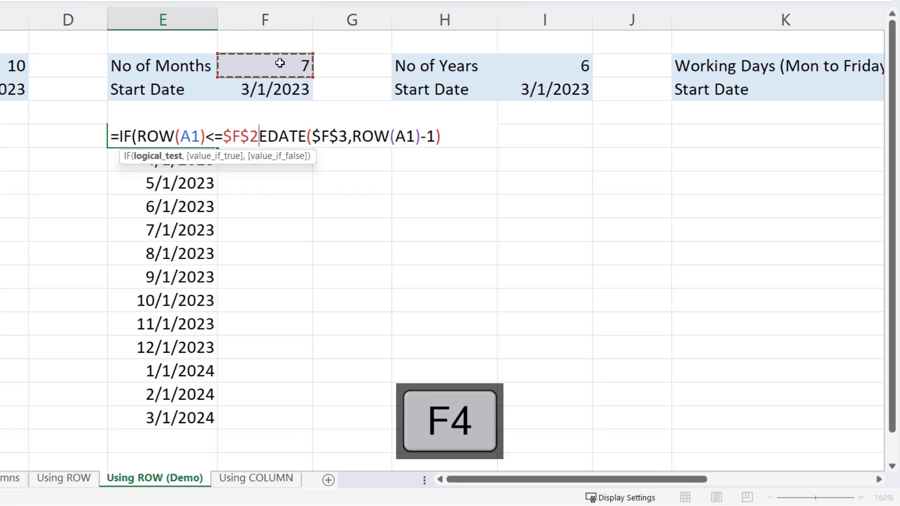
text(,)
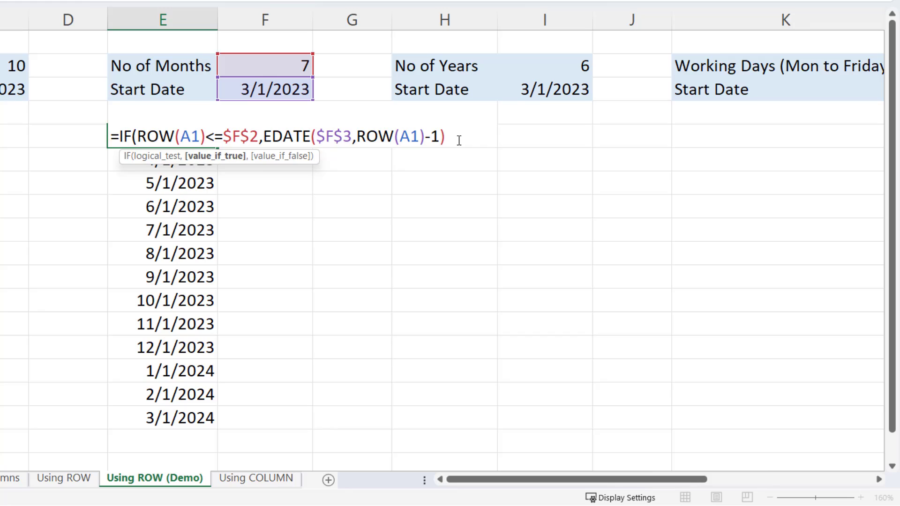
- Finish the E5 IF formula with an empty string "" as the value if false, and fill it down to E17
text(,)
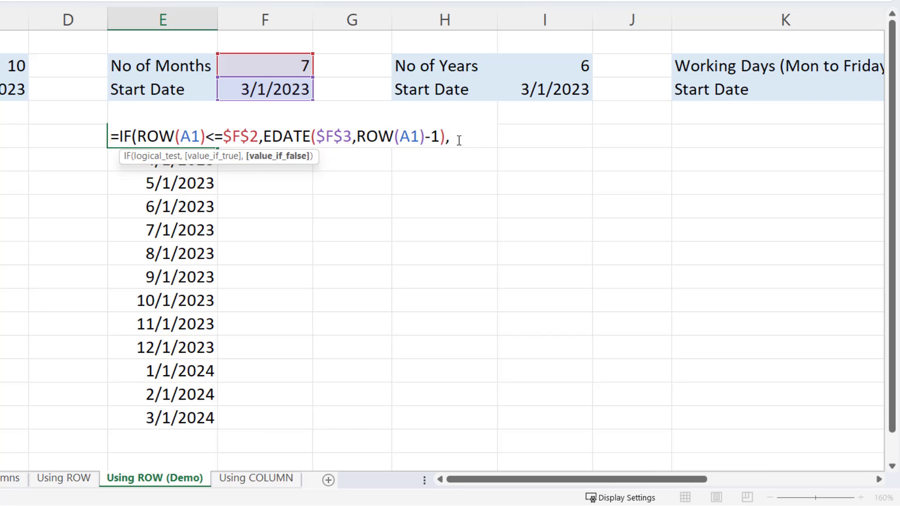
text(""))
key(Return)
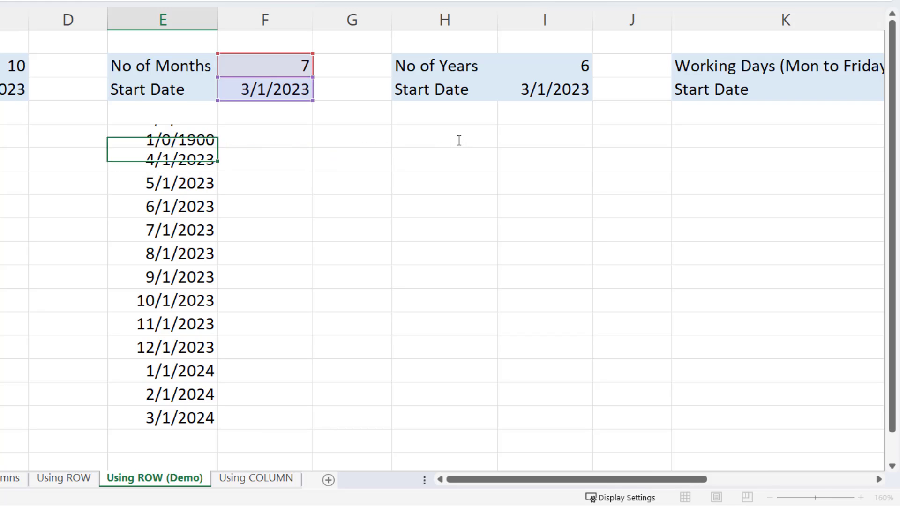
click(213, 136)
drag(218, 147, 211, 436)
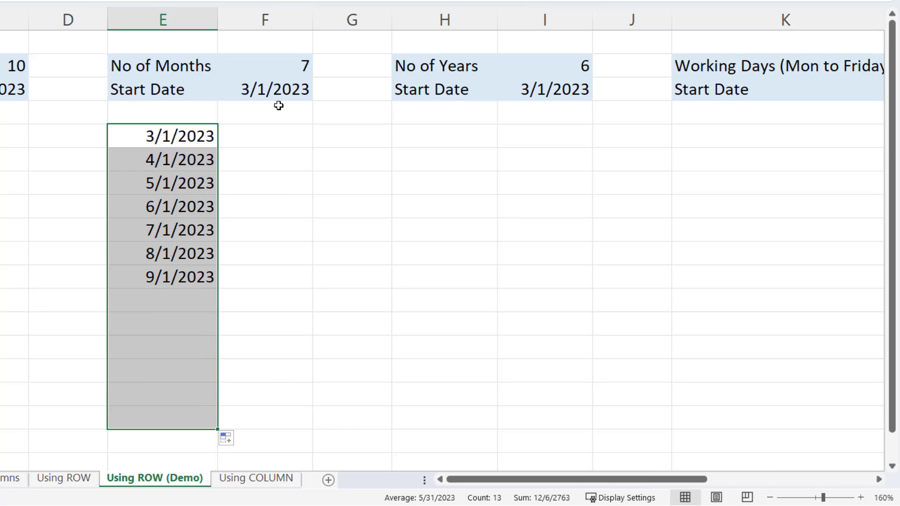
- Set the number of months in F2 to 3
click(287, 66)
text(3)
key(Return)
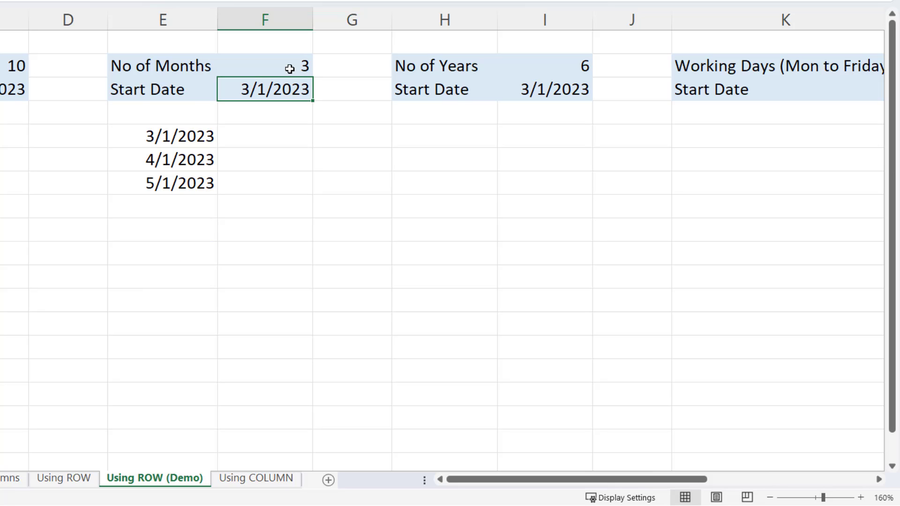
- Start a DATE formula in H5 with YEAR(I3) at the beginning of its year argument
scroll(877, 481, right, 3)
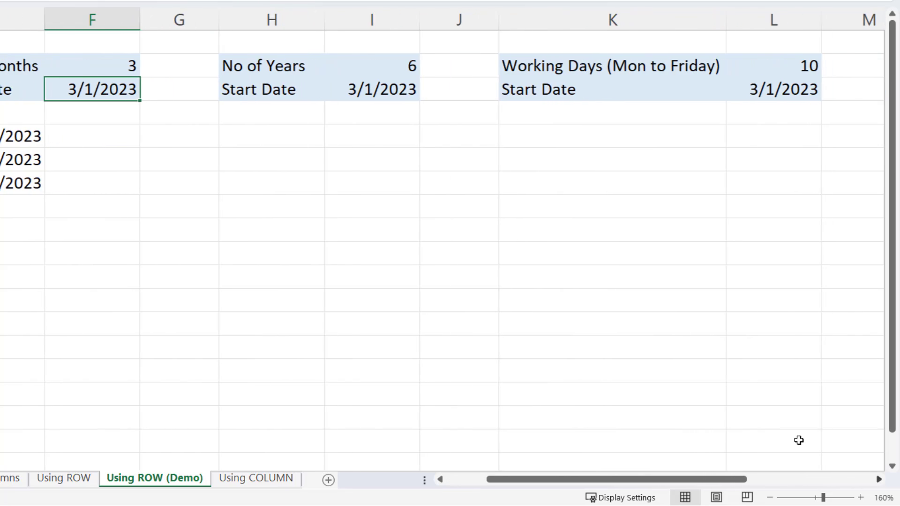
click(241, 142)
text(=)
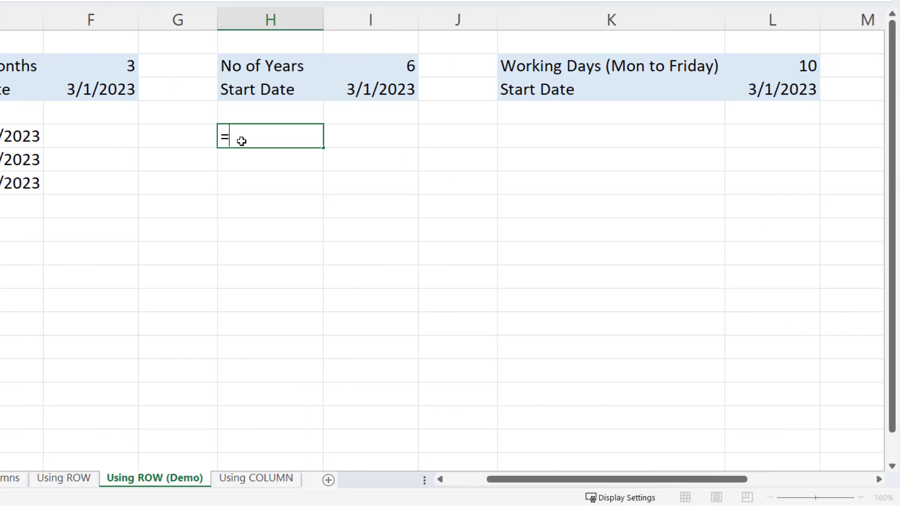
text(DATE()
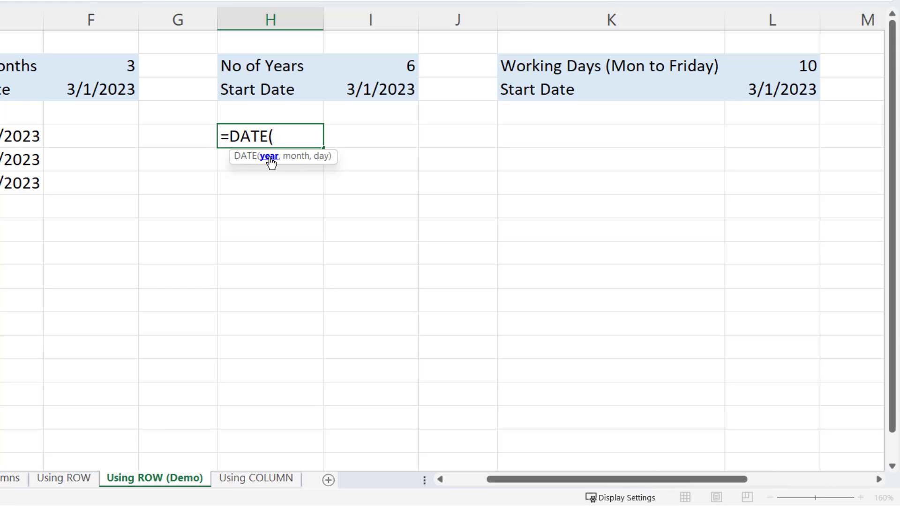
text(YEAR)
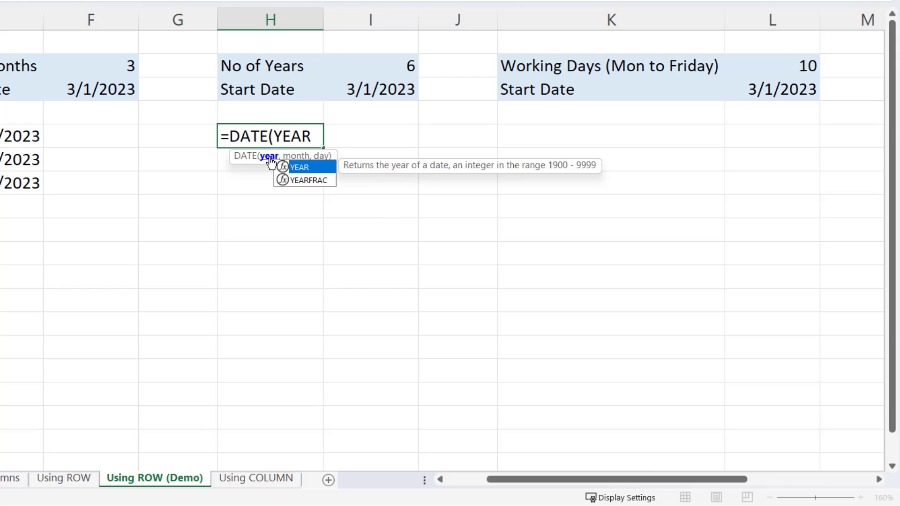
text(()
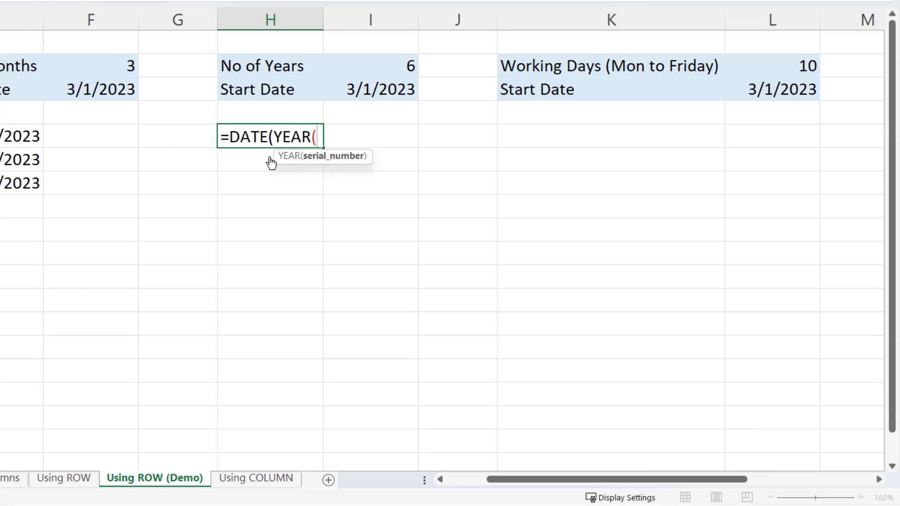
click(375, 92)
text())
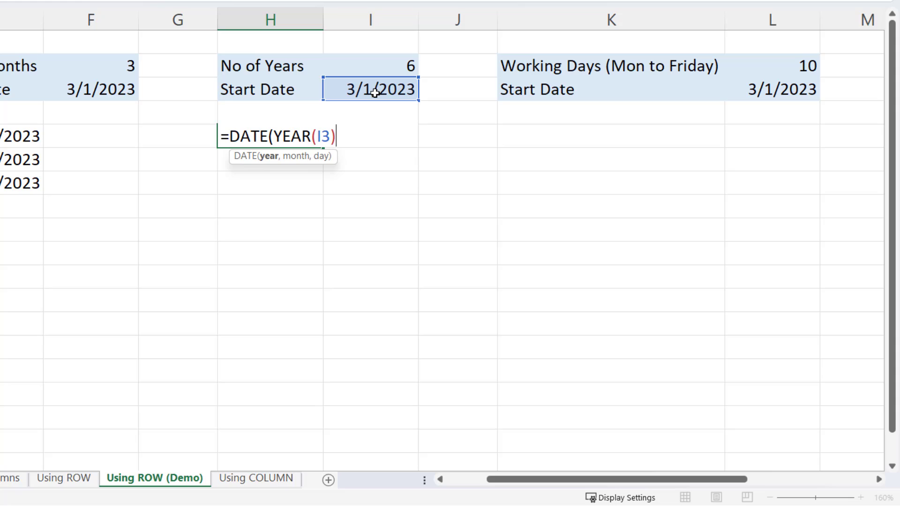
- Add +ROW(A1)-1 to the year argument of the H5 DATE formula
text(rw)
key(BackSpace)
text(ow()
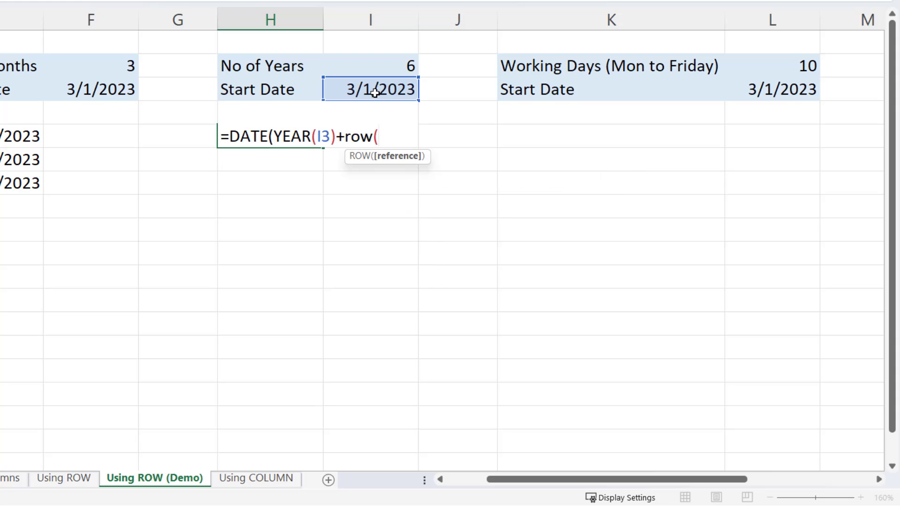
text(a1))
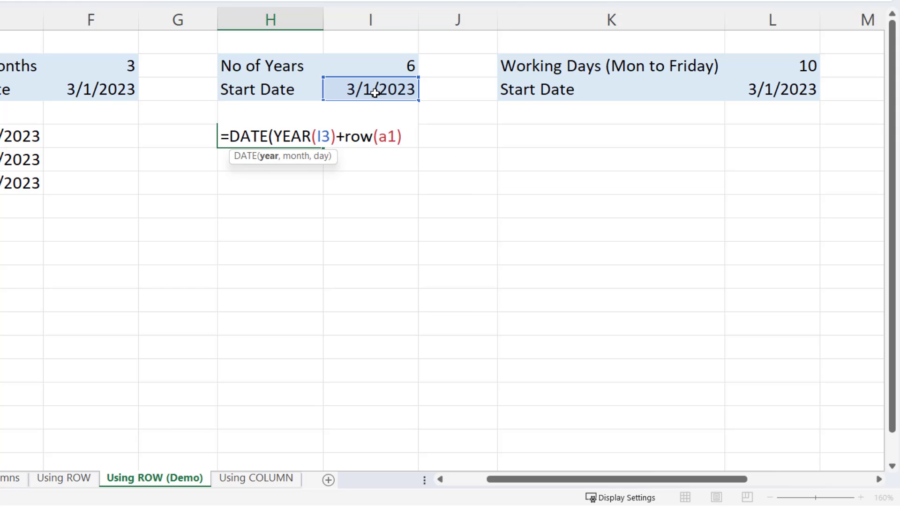
text(-1,)
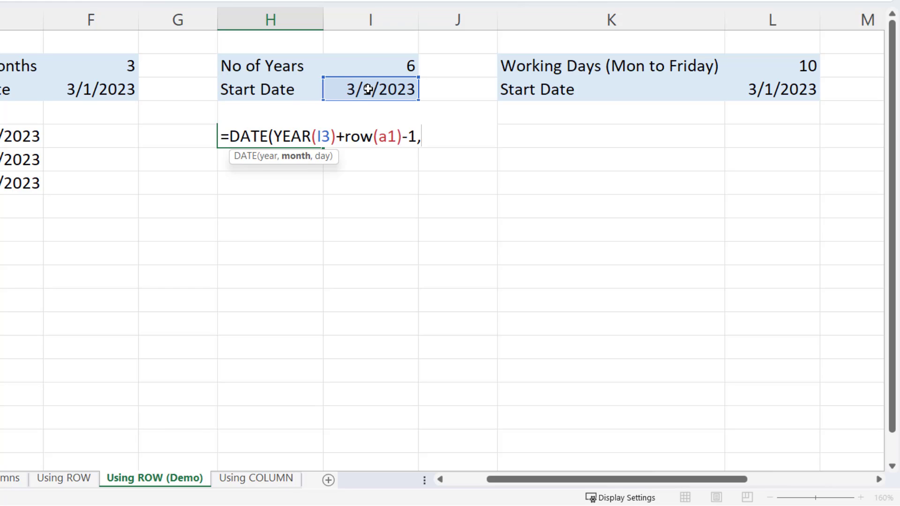
- Complete the H5 DATE formula with MONTH(I3) as the month and DAY(I3) as the day
text(month)
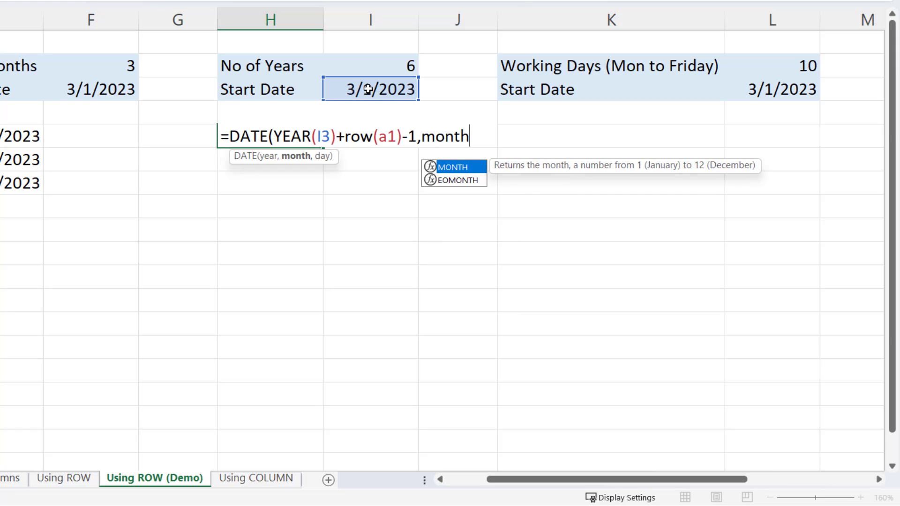
text(()
click(368, 89)
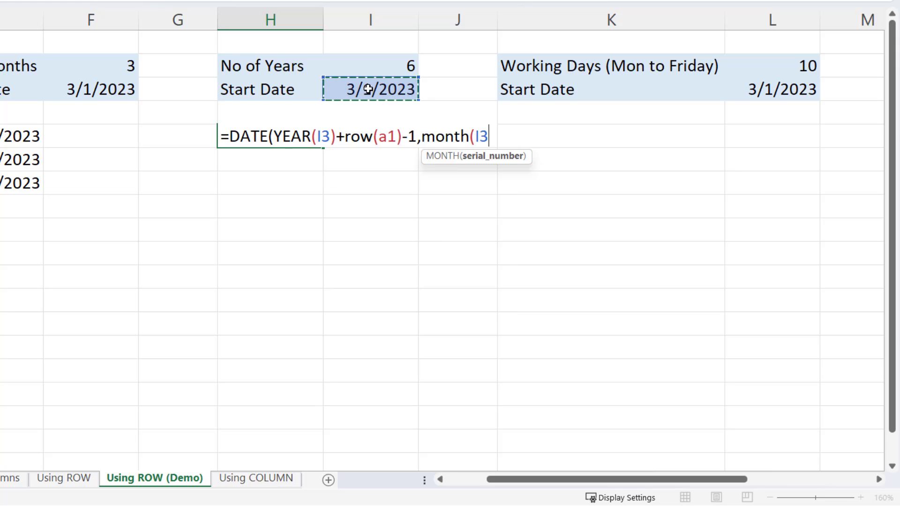
text())
text(,)
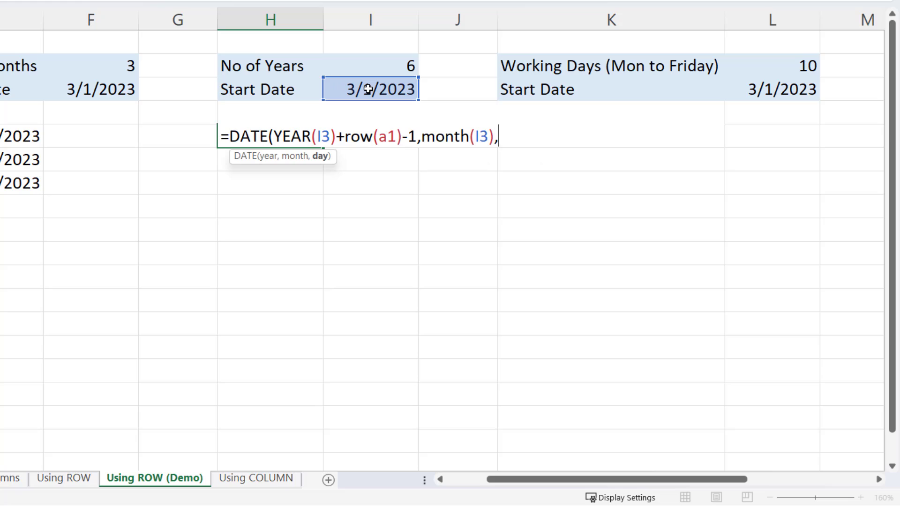
text(day()
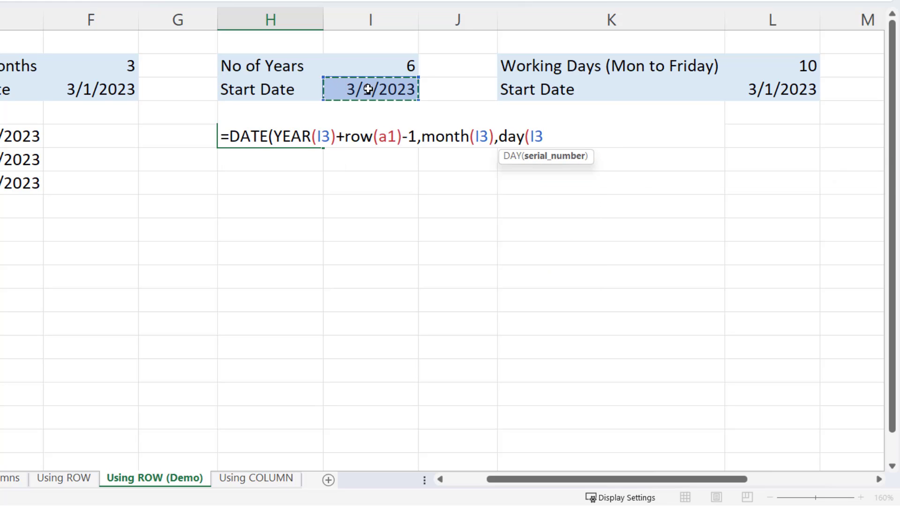
text()))
key(Return)
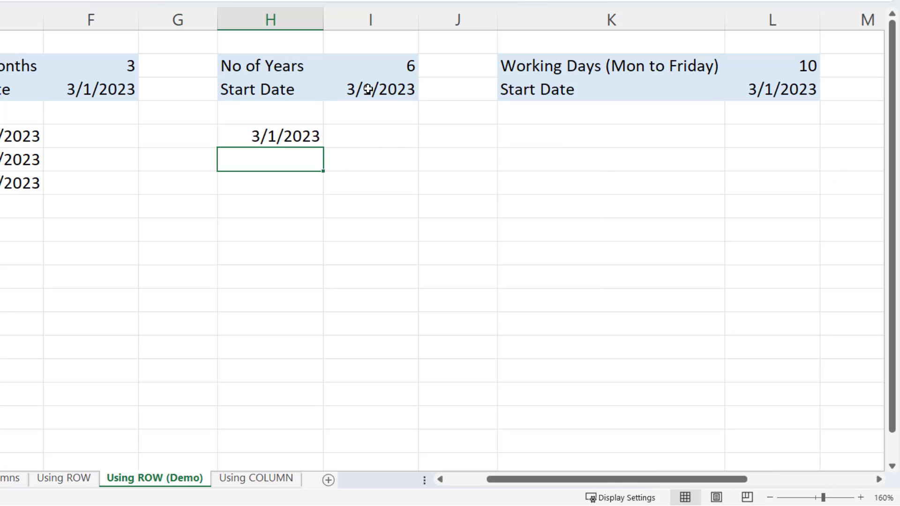
- Make all three I3 references in the H5 formula absolute ($I$3) and fill it down to H17
double_click(272, 136)
click(324, 136)
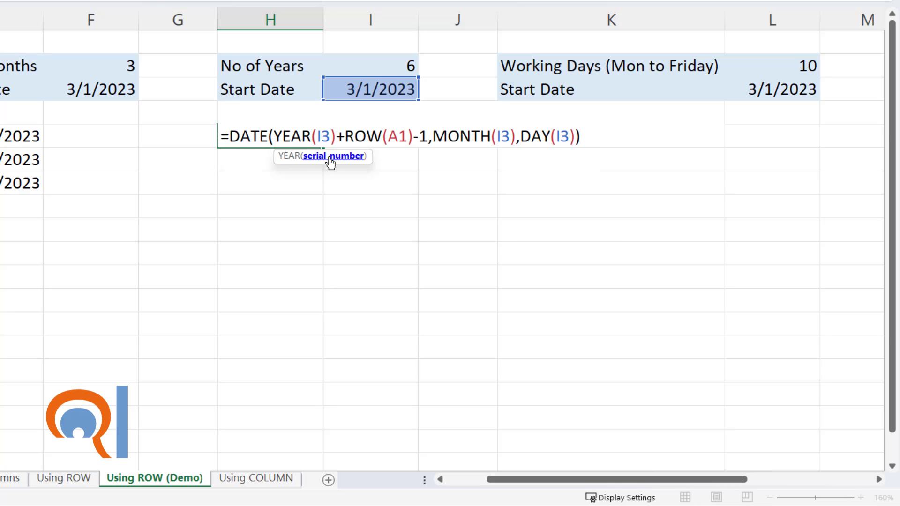
key(F4)
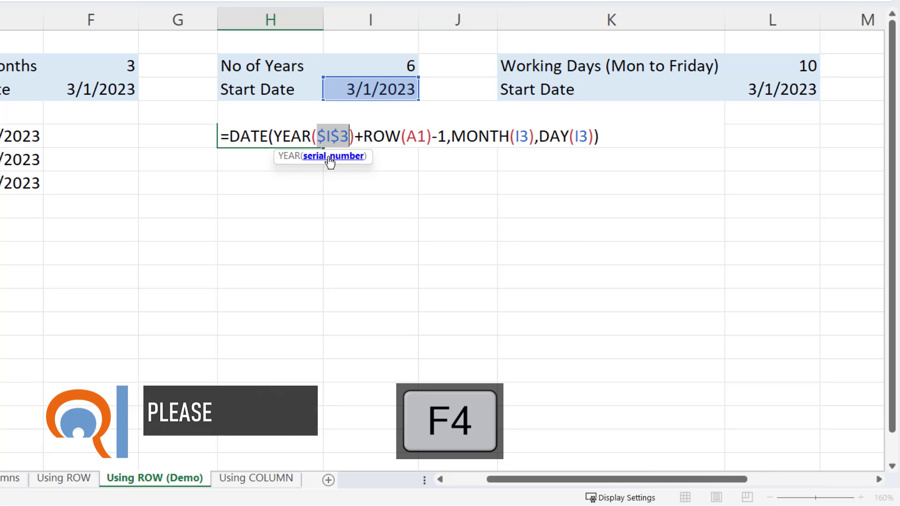
click(522, 136)
key(F4)
click(599, 136)
key(F4)
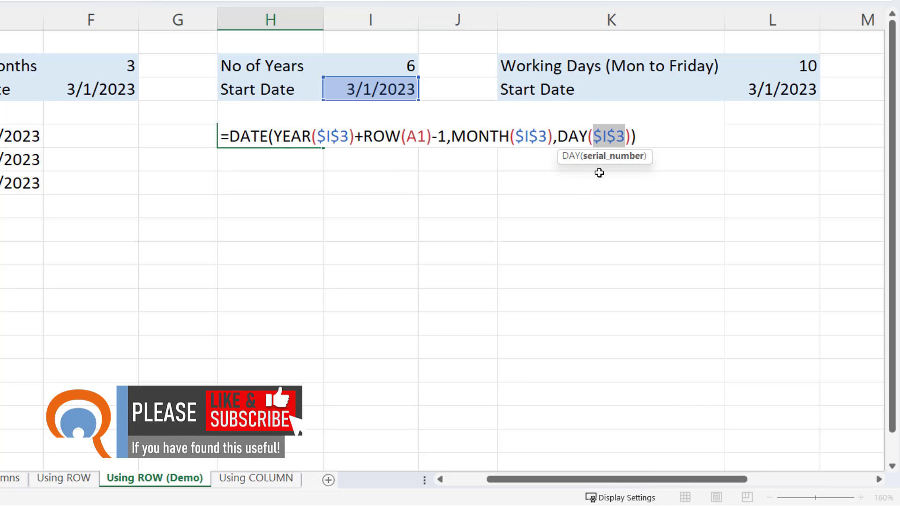
key(Return)
click(311, 141)
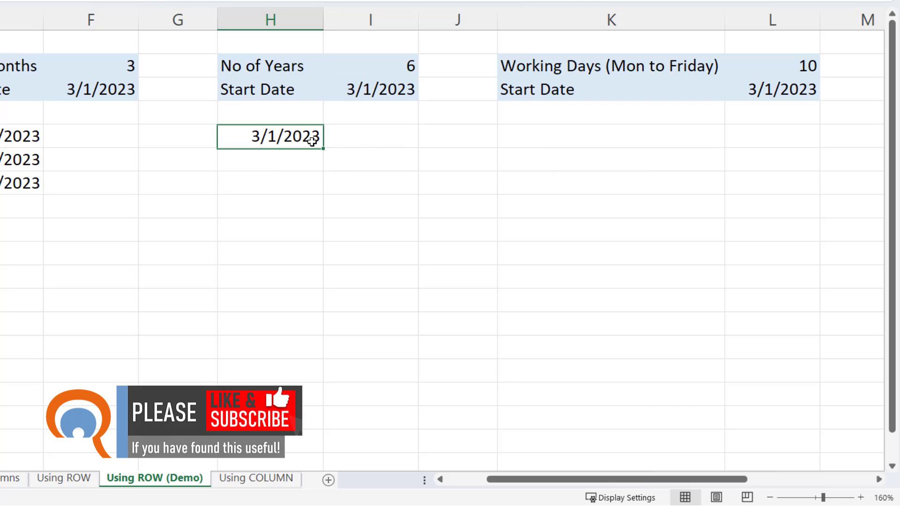
drag(323, 148, 356, 433)
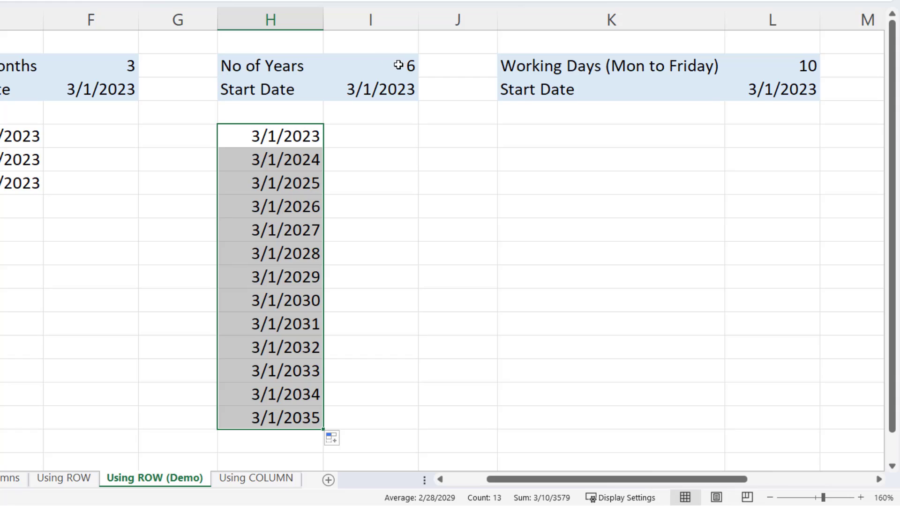
- Wrap the H5 formula in an IF with the test ROW(A1)<=$I$2, using the existing DATE expression as the value if true
double_click(304, 134)
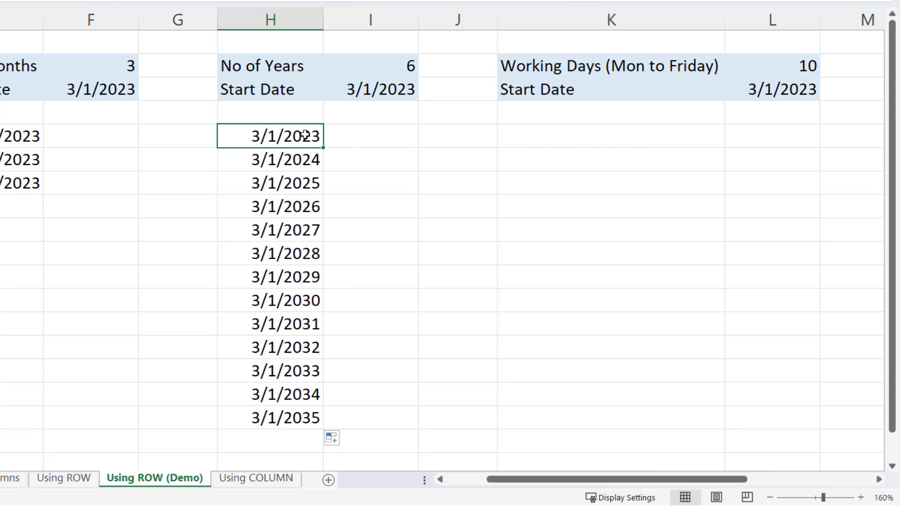
click(230, 137)
text(IF()
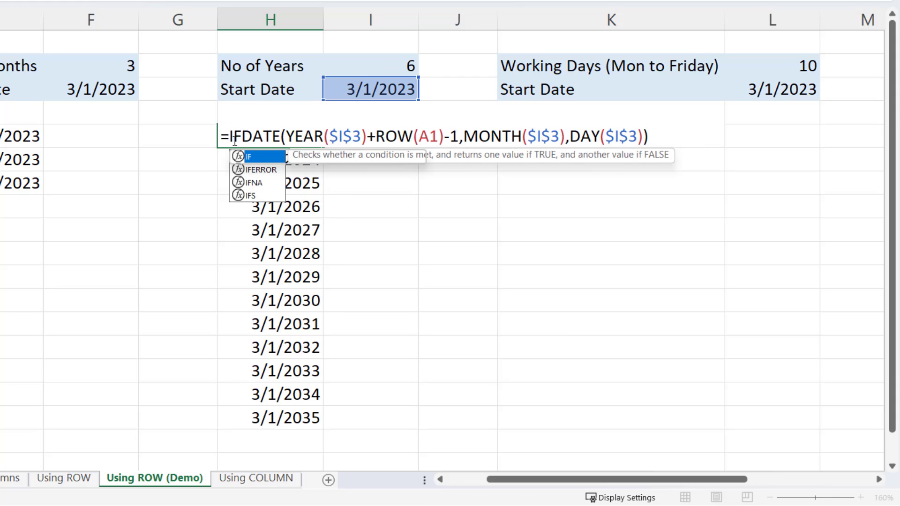
text(ROW()
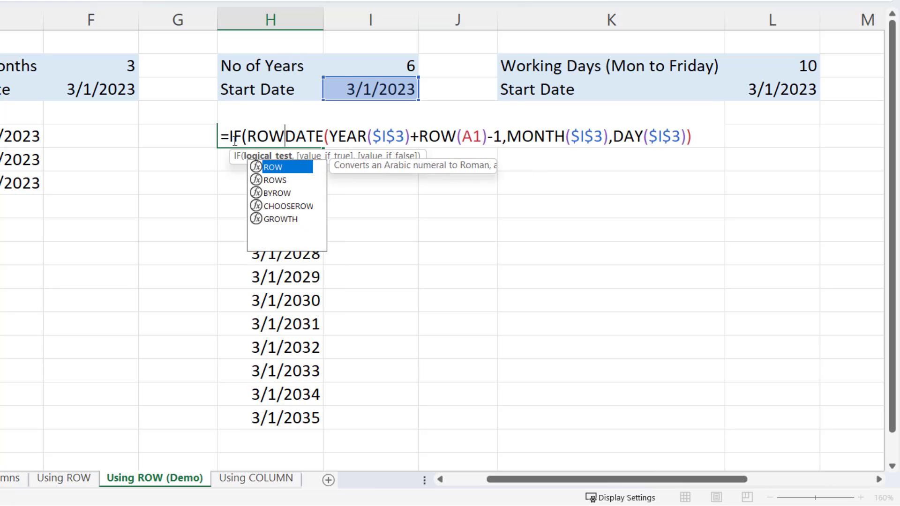
text(a1))
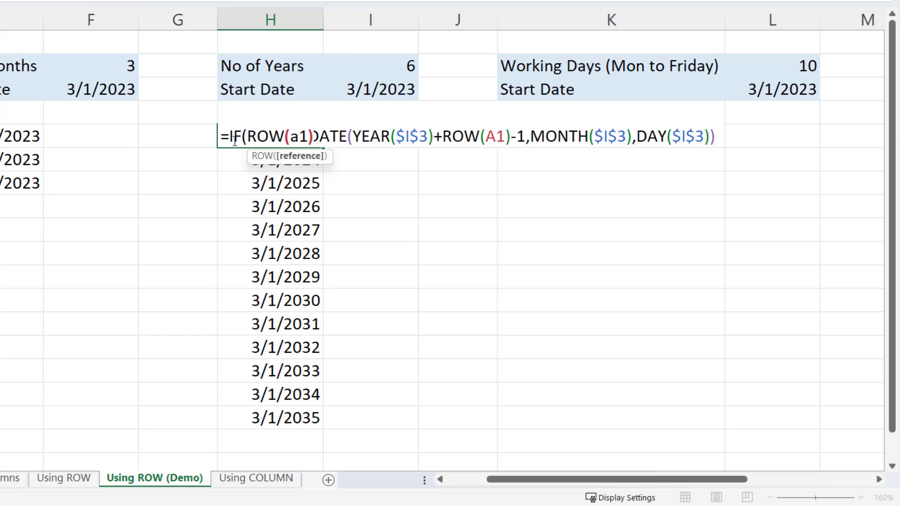
text(<=)
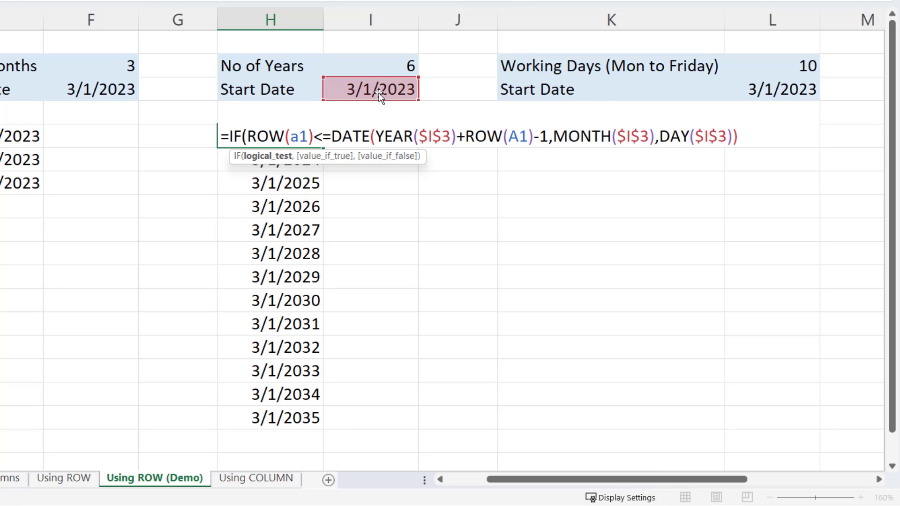
click(385, 60)
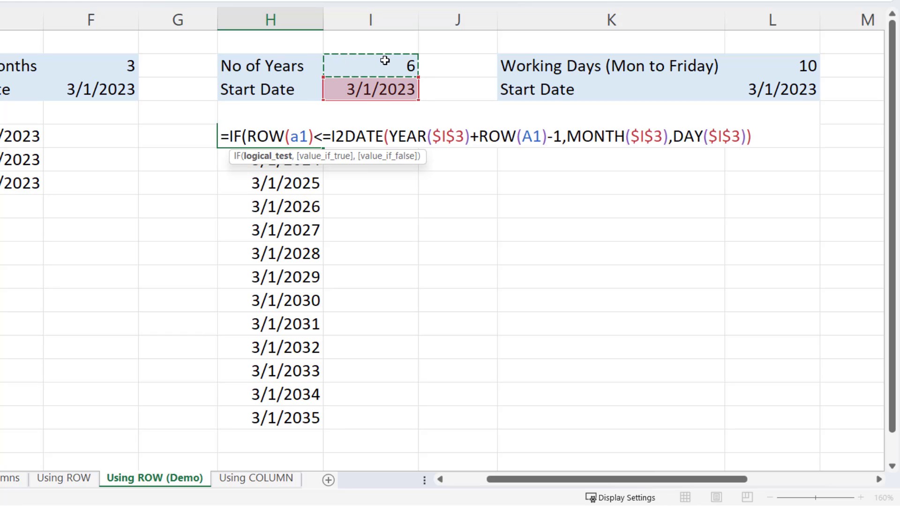
key(F4)
text(,)
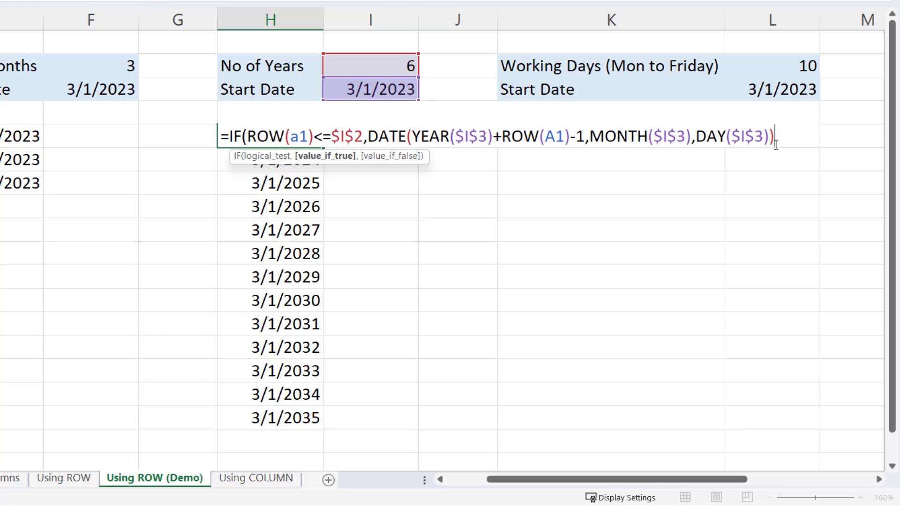
- Finish the H5 IF formula with an empty string "" as the value if false, and fill it down to H17
text(,)
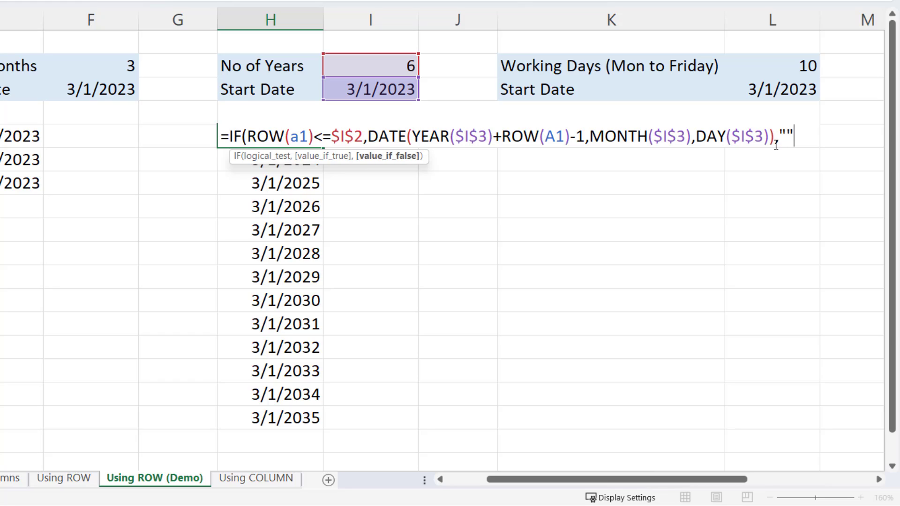
text("")
key(Return)
click(302, 140)
double_click(323, 148)
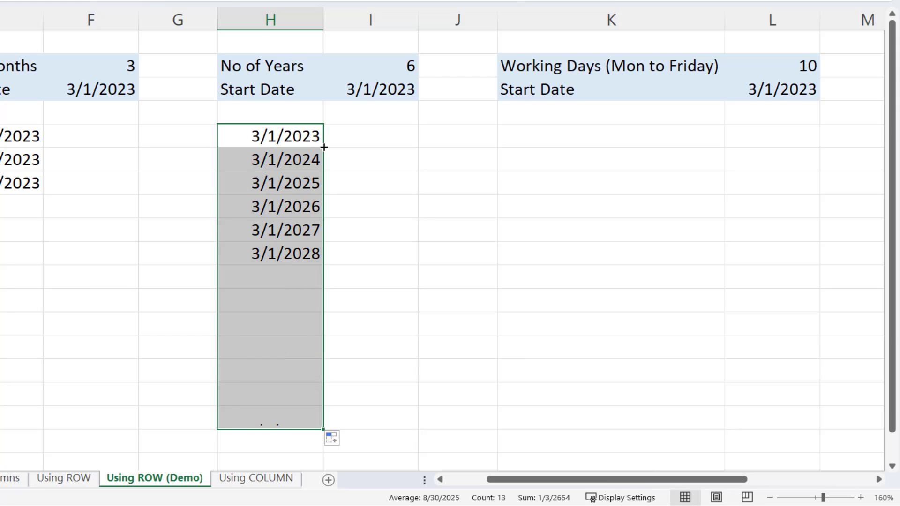
- Set the number of years in I2 to 3
click(375, 67)
text(3)
key(Return)
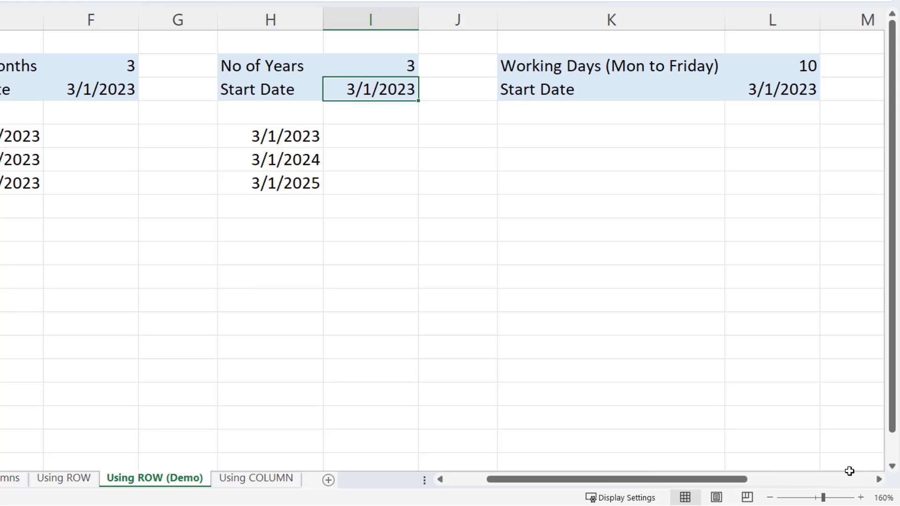
- Start a WORKDAY formula in K5, below the Working Days (Mon to Friday) block, with L3 as the start date
click(880, 480)
click(880, 480)
click(880, 480)
click(880, 480)
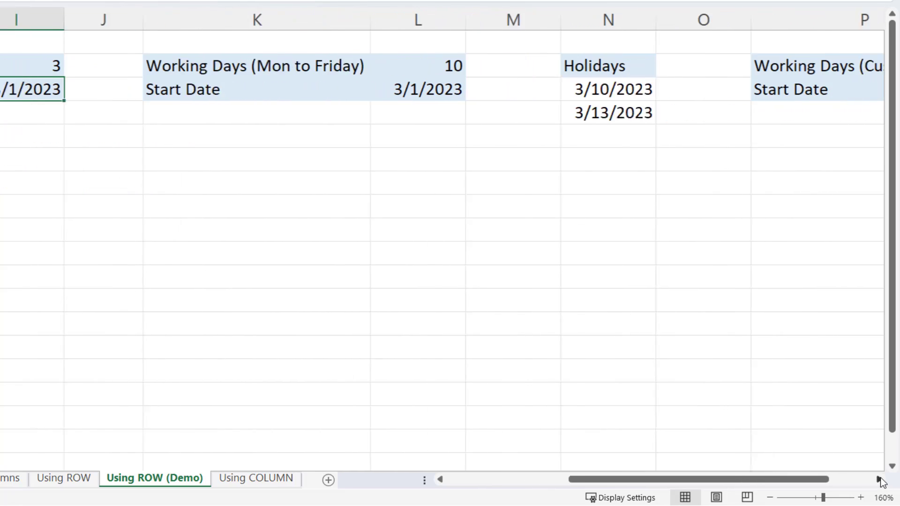
click(154, 136)
text(=)
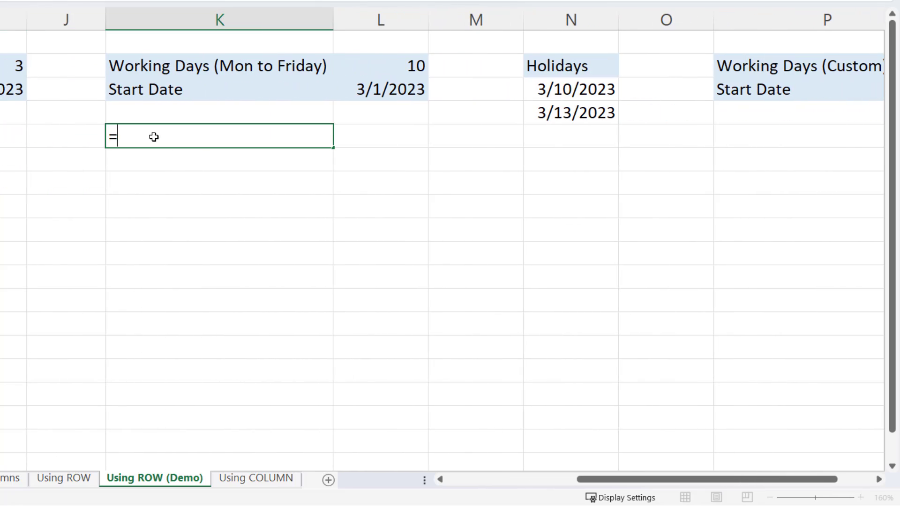
text(WORK)
double_click(167, 157)
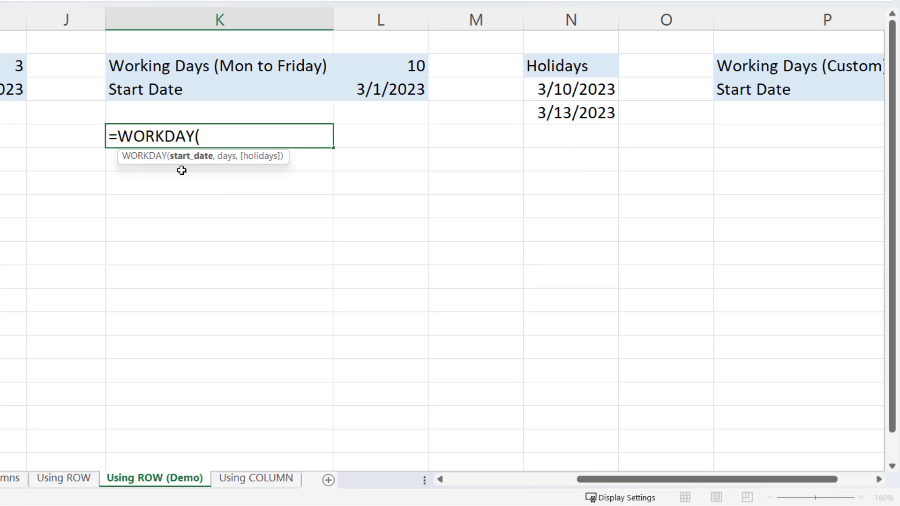
click(385, 92)
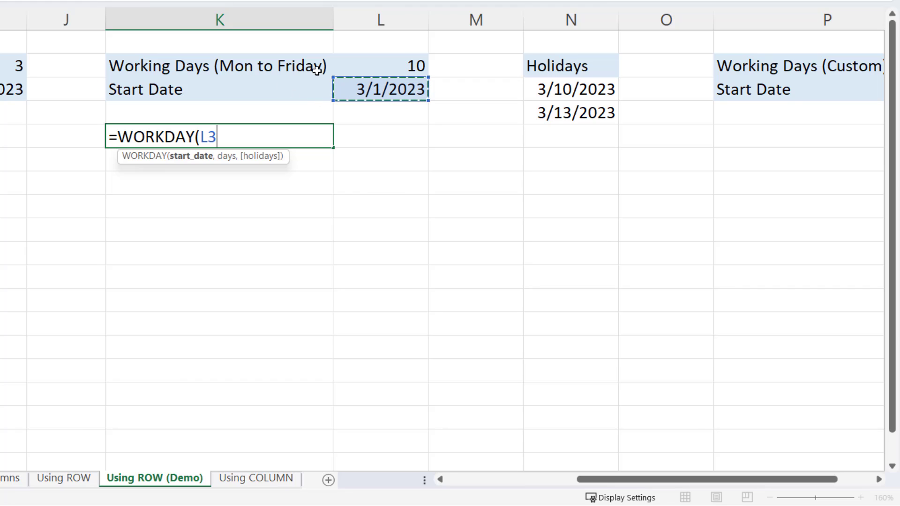
text(,)
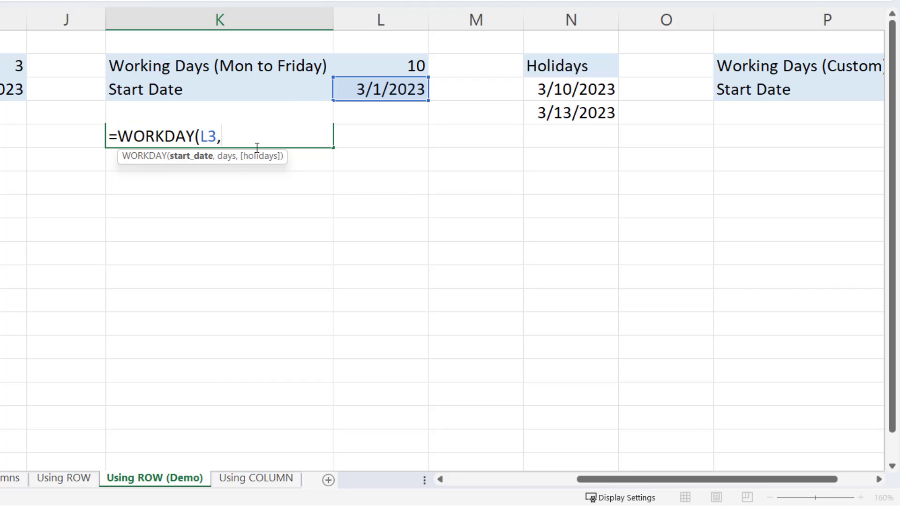
- Complete the K5 WORKDAY formula with ROW(A1)-1 as the days argument
text(s)
key(BackSpace)
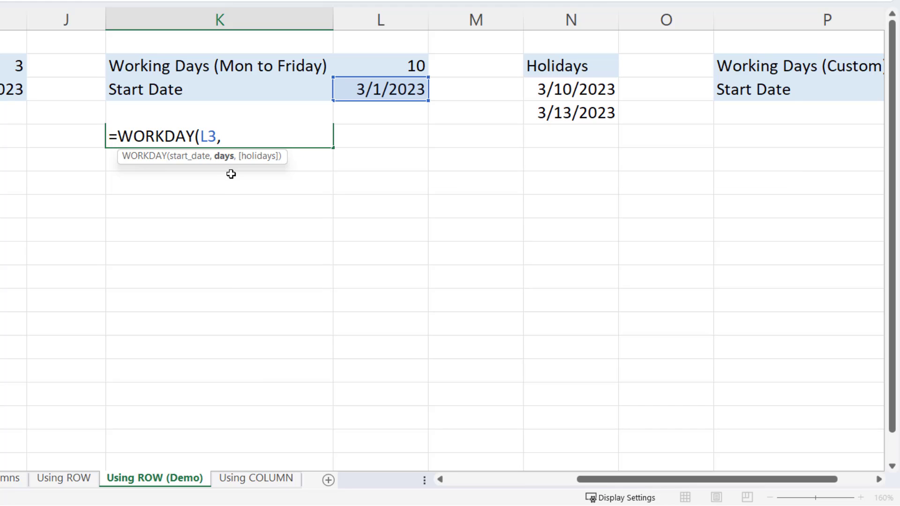
text(row)
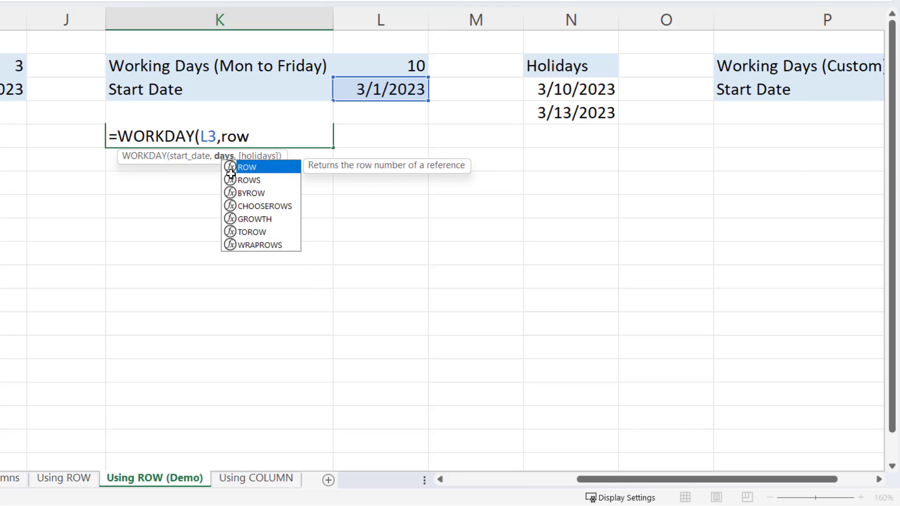
text((a1)
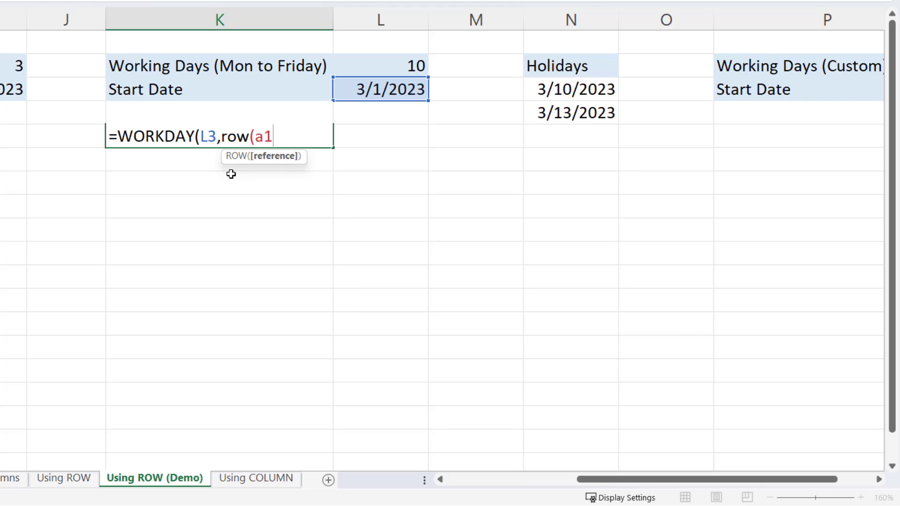
text())
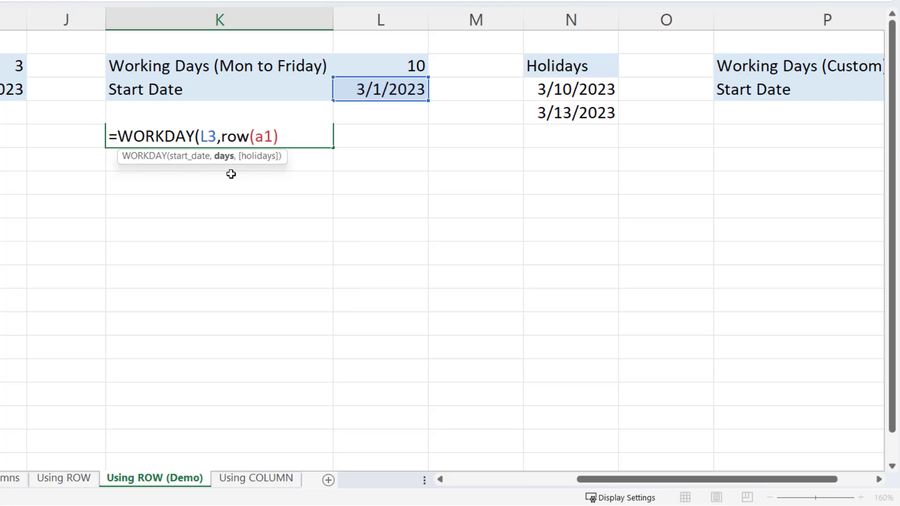
text(-1)
key(Return)
- Make the L3 reference in the K5 formula absolute ($L$3) and fill it down to K17
click(309, 135)
double_click(309, 135)
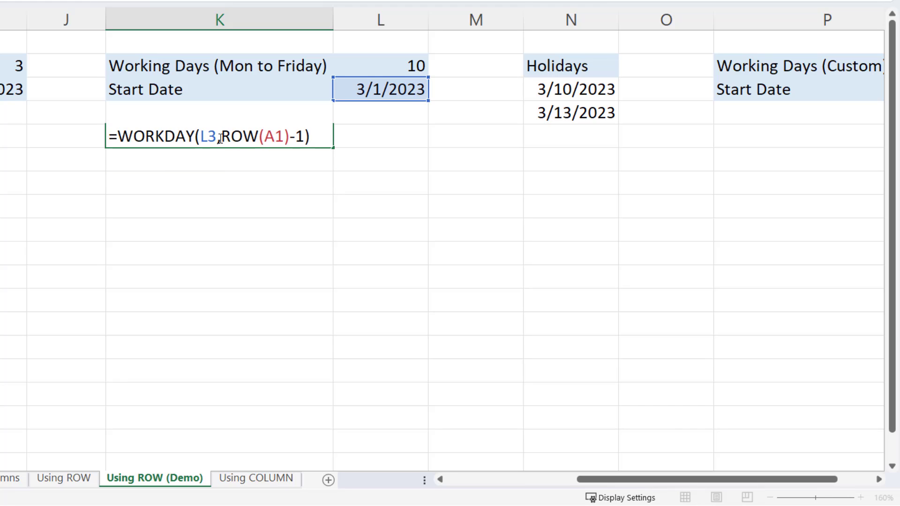
click(205, 136)
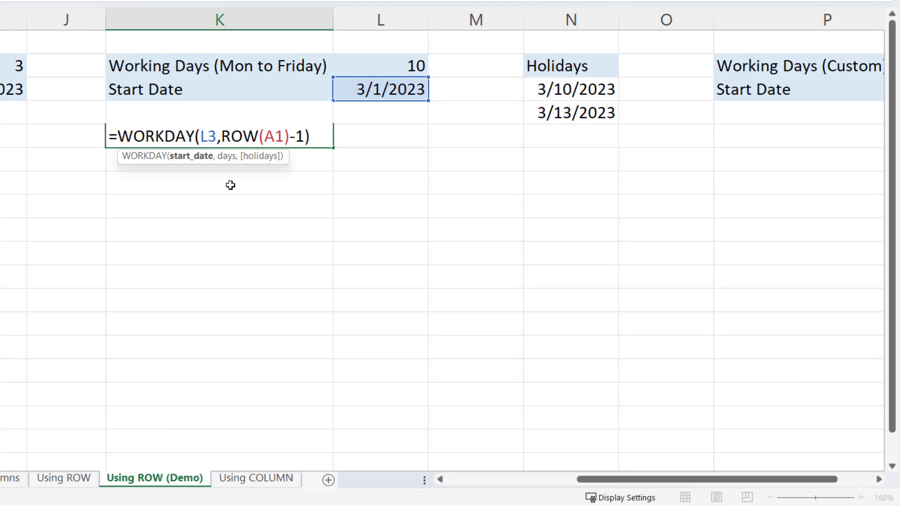
key(F4)
key(Return)
click(327, 139)
drag(332, 146, 324, 442)
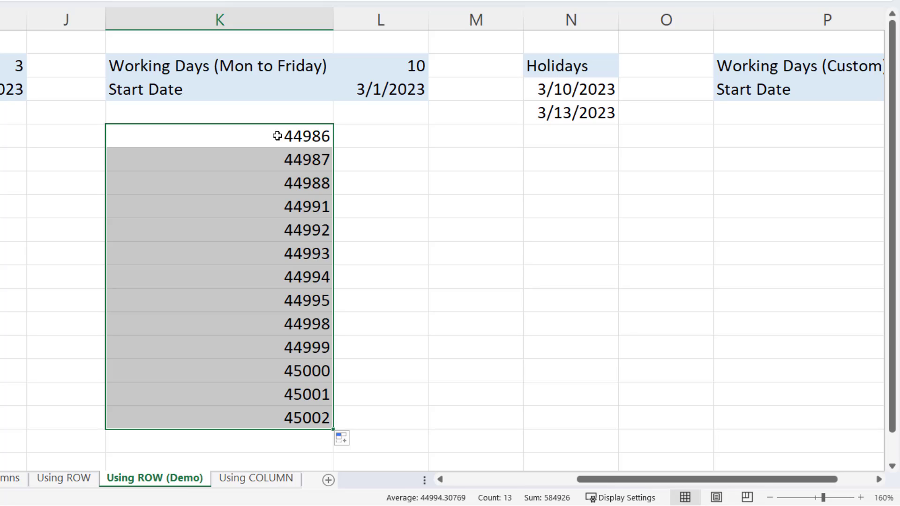
- Apply the custom number format "dddd d mmmm yyy" to K5:K17
key(ctrl+1)
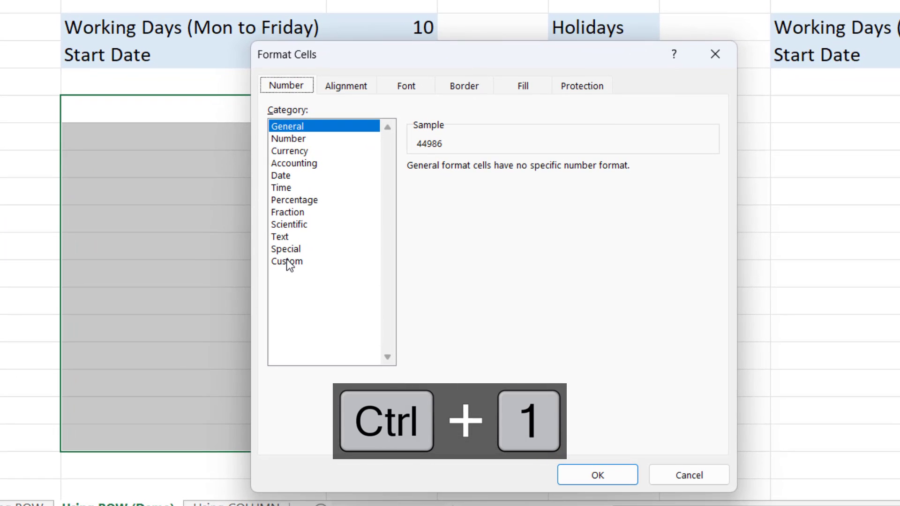
click(287, 262)
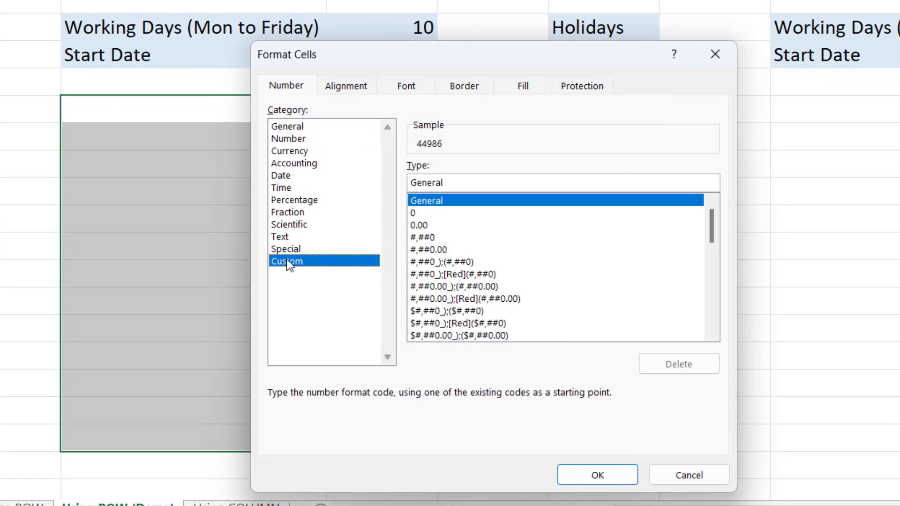
drag(457, 183, 407, 185)
text(dddd)
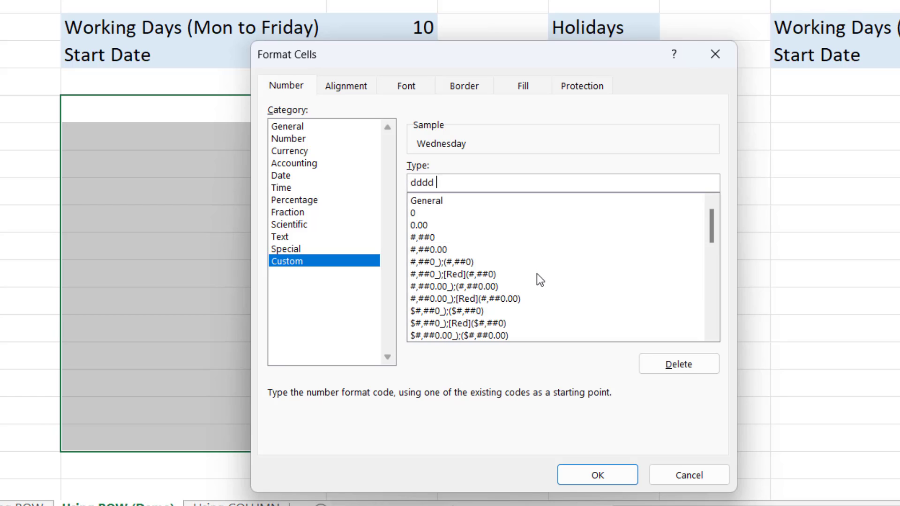
text( d mmmm )
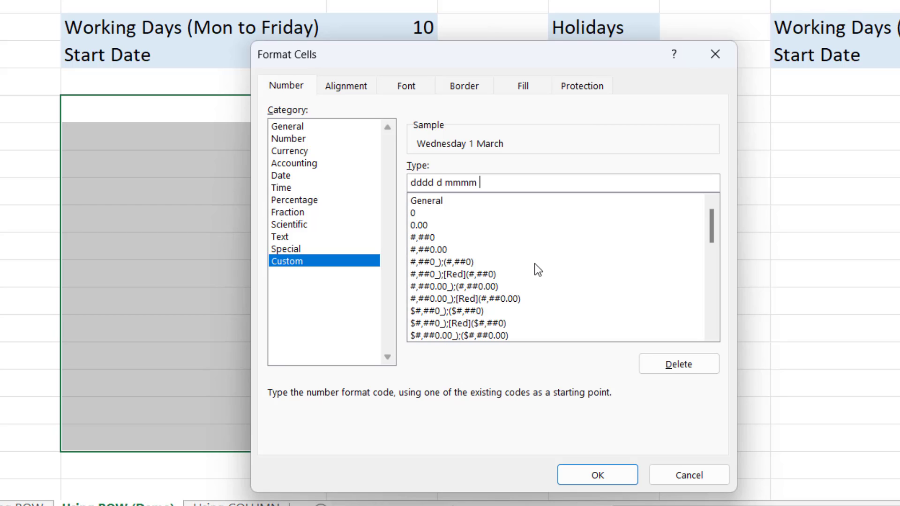
text(yyy)
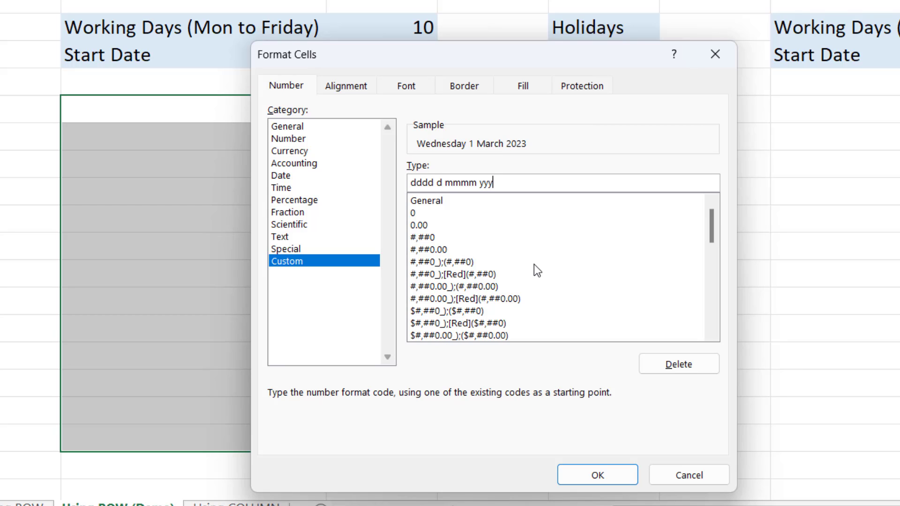
click(619, 473)
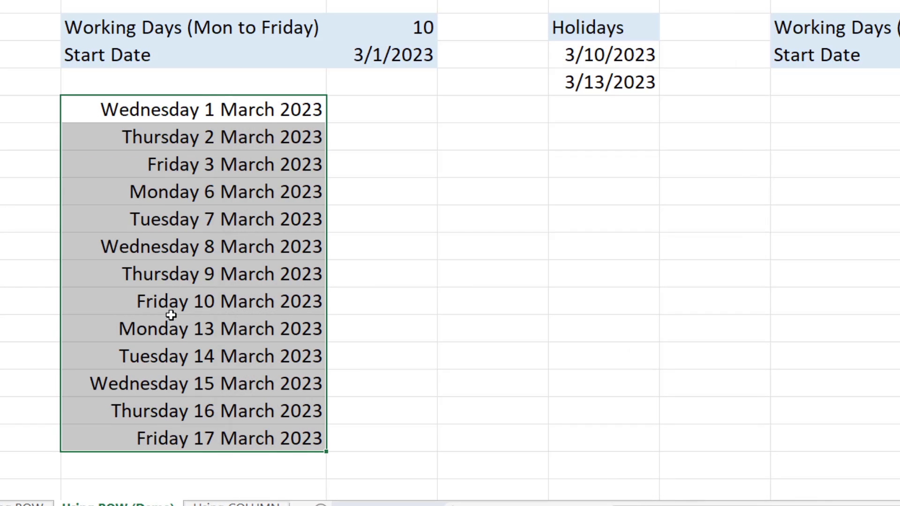
- Add the absolute range $N$3:$N$4 as the holidays argument of the K5 WORKDAY formula and fill it down to K18
click(281, 112)
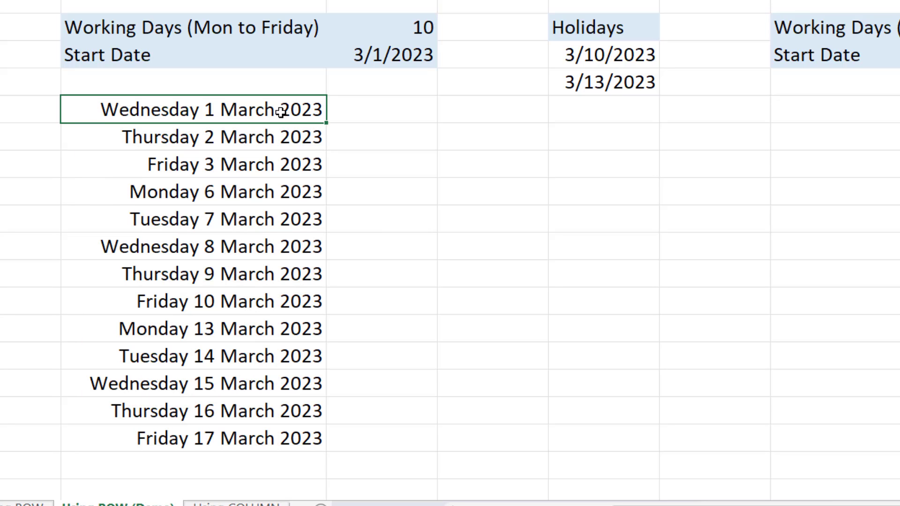
double_click(280, 112)
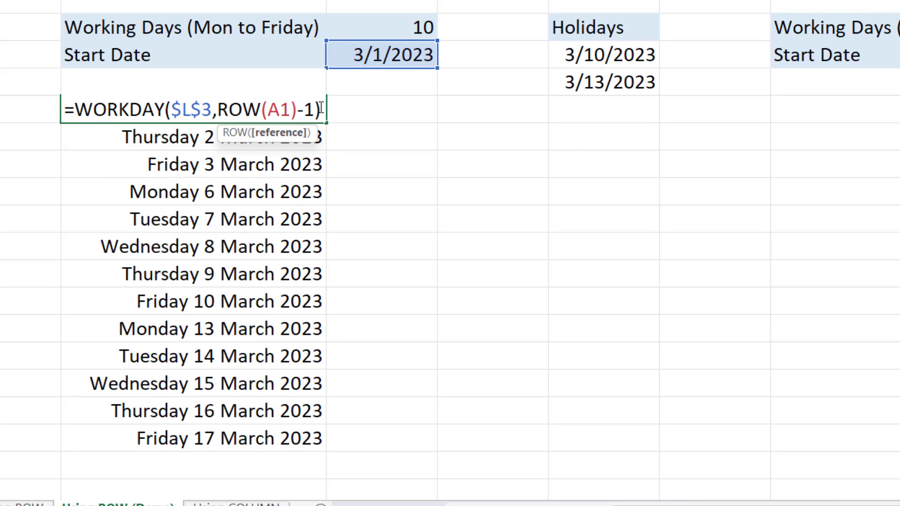
click(315, 109)
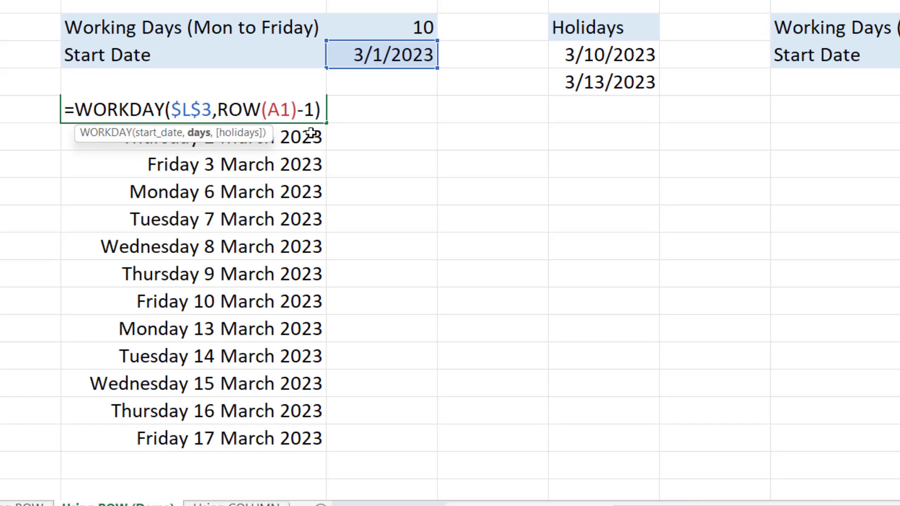
text(,)
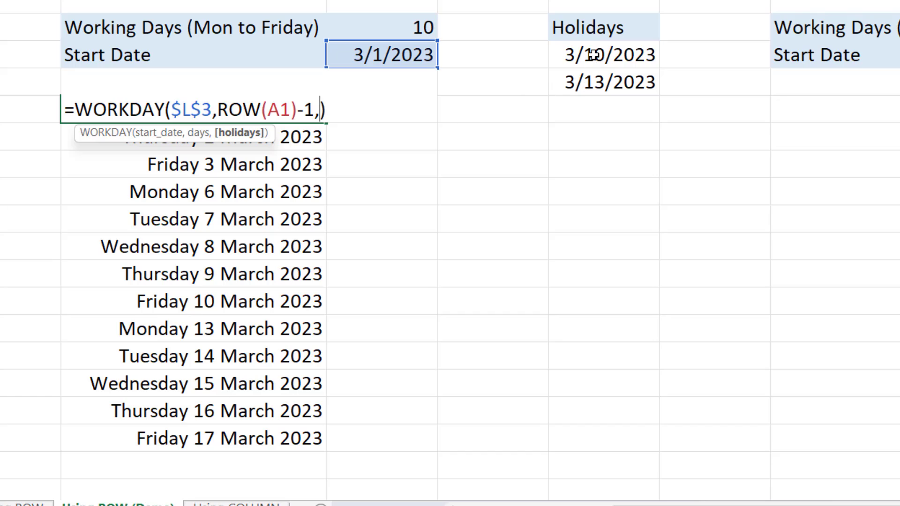
drag(594, 55, 596, 83)
drag(320, 109, 380, 109)
key(F4)
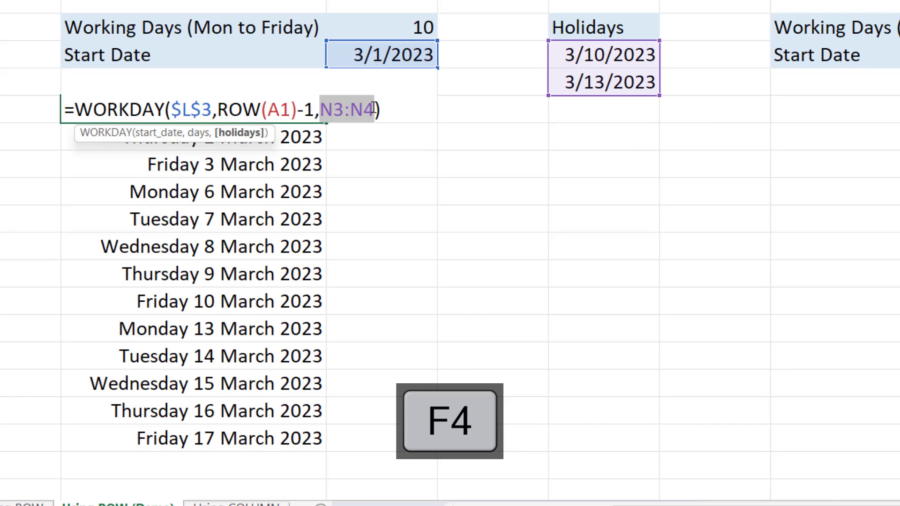
key(Return)
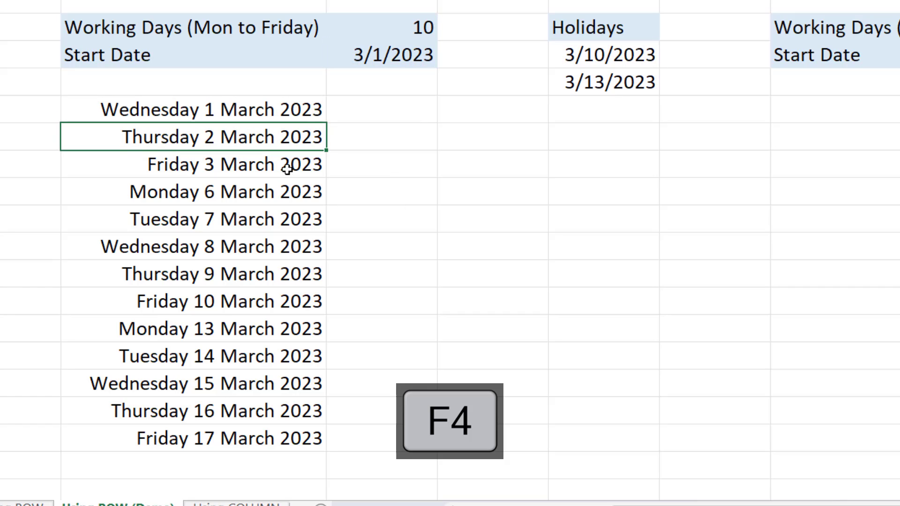
click(313, 112)
drag(326, 122, 312, 407)
scroll(371, 354, up, 1)
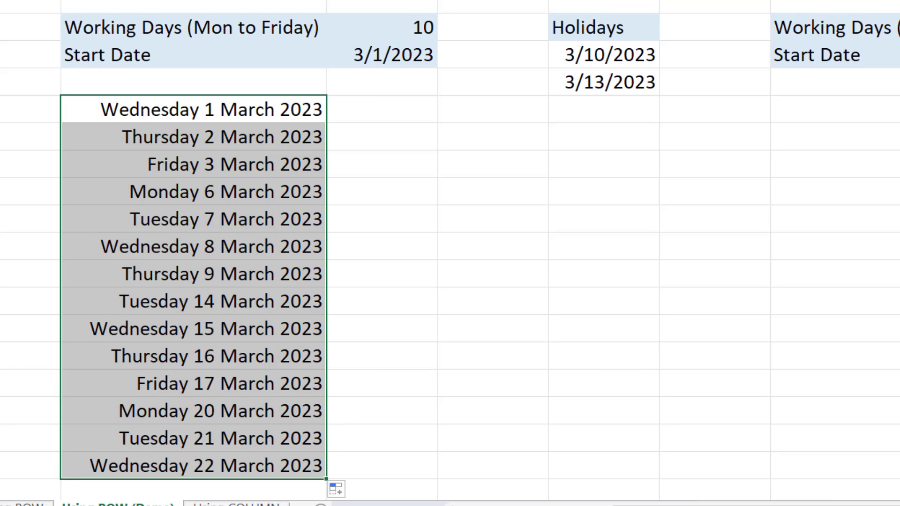
- Start a WORKDAY.INTL formula in P5, below the Working Days (Custom) block, with Q3 as the start date
click(835, 109)
scroll(205, 172, right, 6)
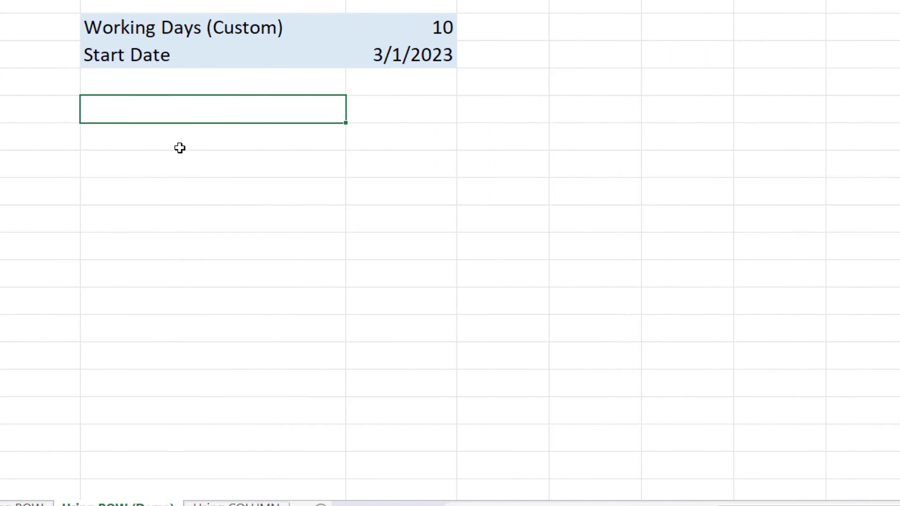
text(=)
text(wor)
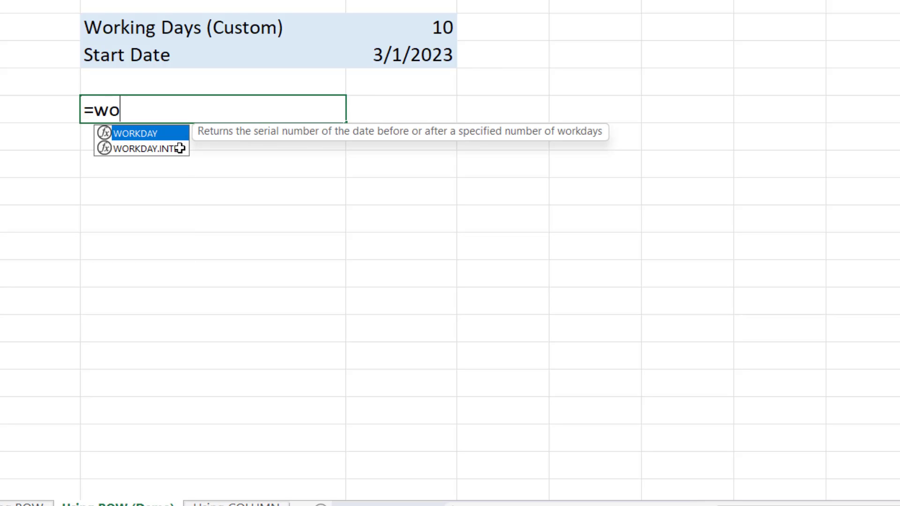
double_click(178, 148)
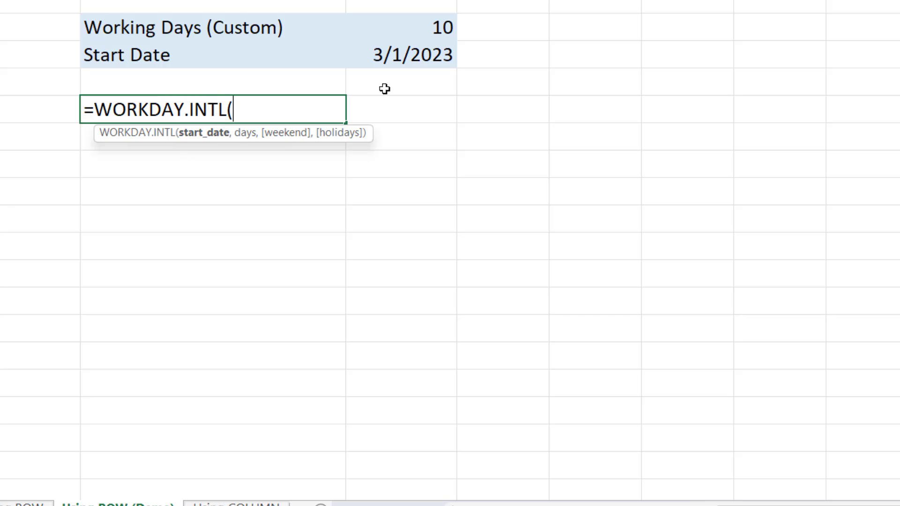
click(392, 56)
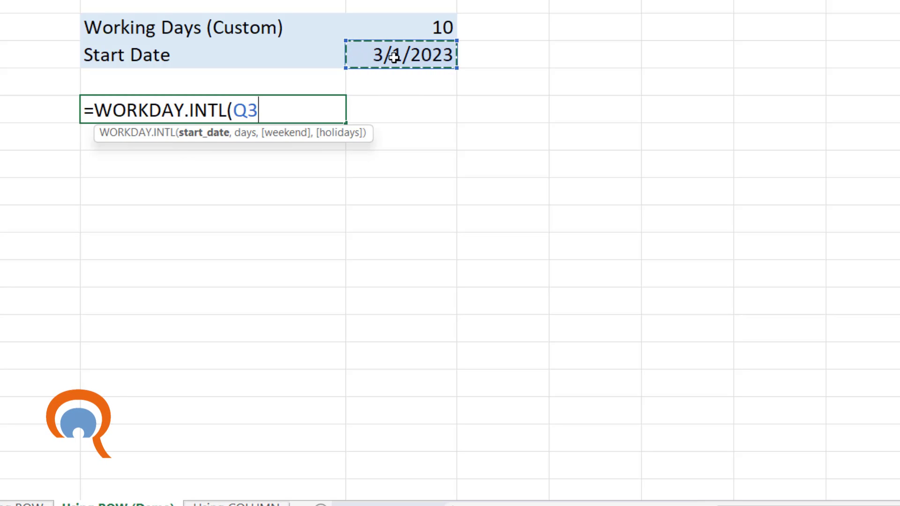
text(,)
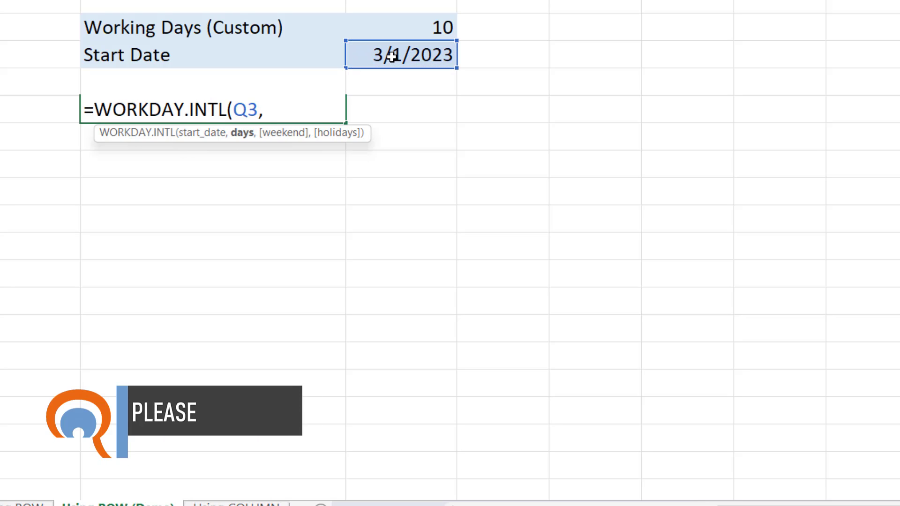
- Add ROW(A1)-1 as the days argument of the P5 WORKDAY.INTL formula
text(rows)
key(BackSpace)
text(()
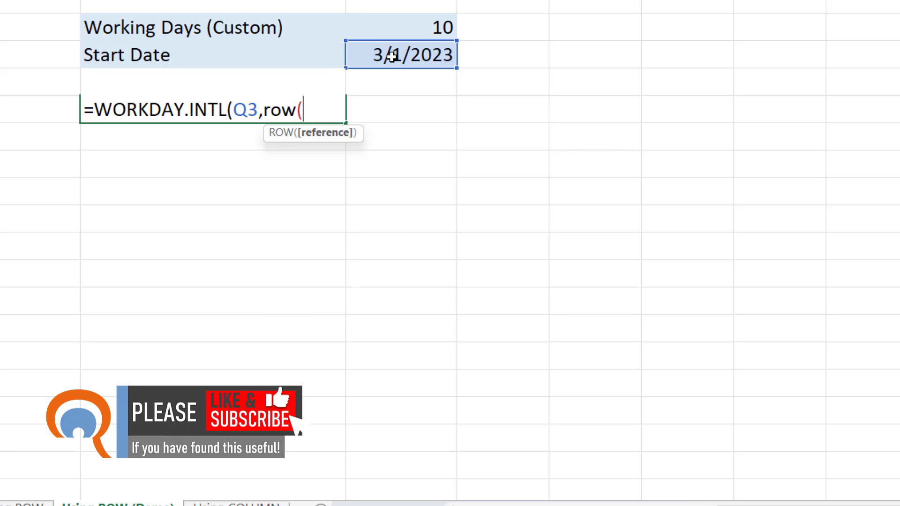
text(a1))
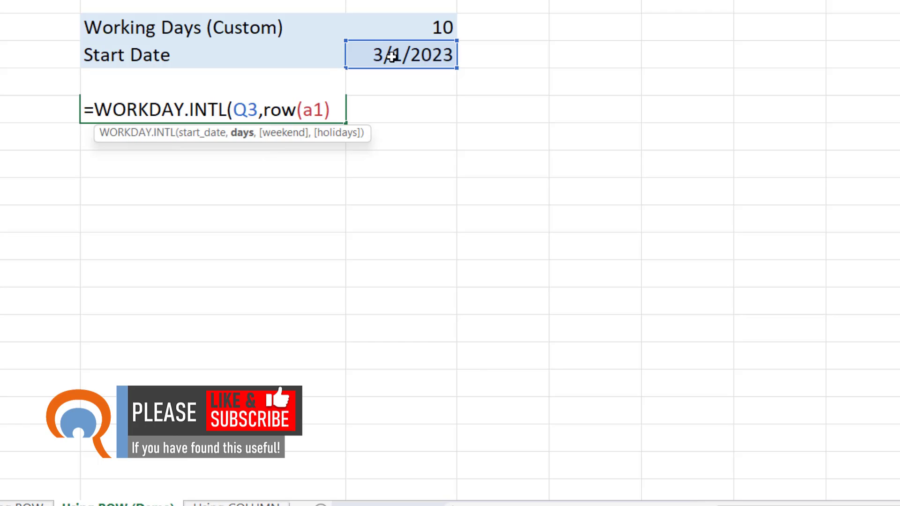
text(-1)
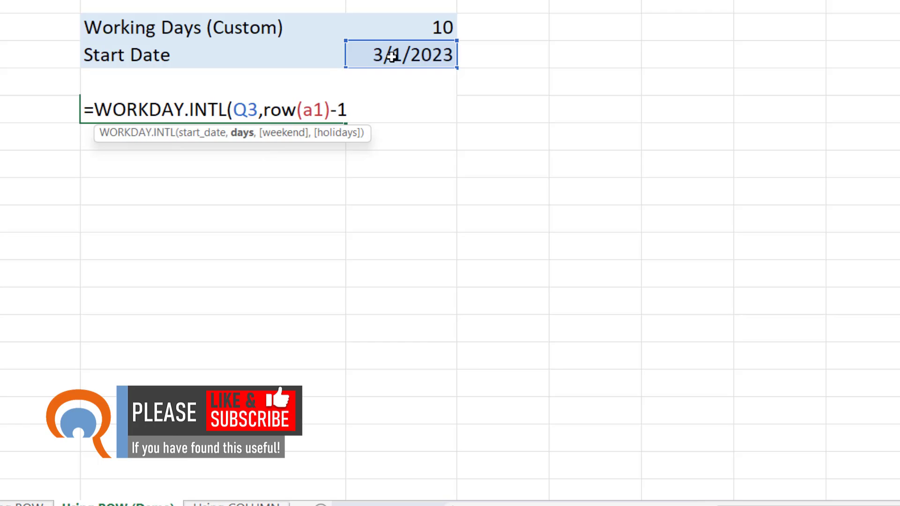
- Add "0001111" as the weekend argument of the P5 WORKDAY.INTL formula and enter the formula
text(,)
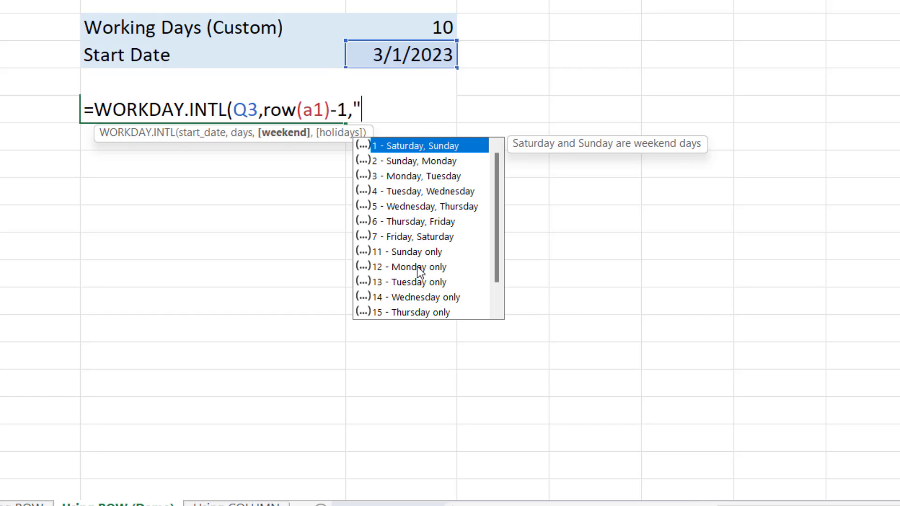
text(000111)
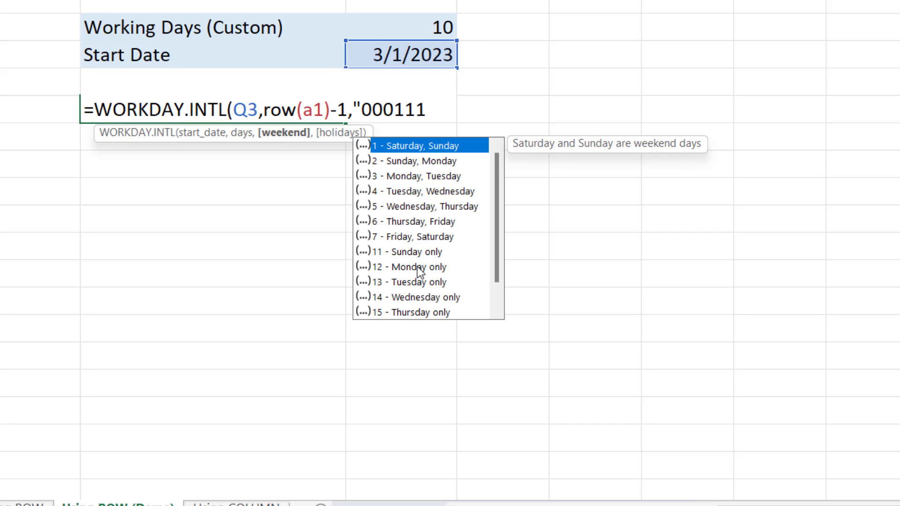
text(1"))
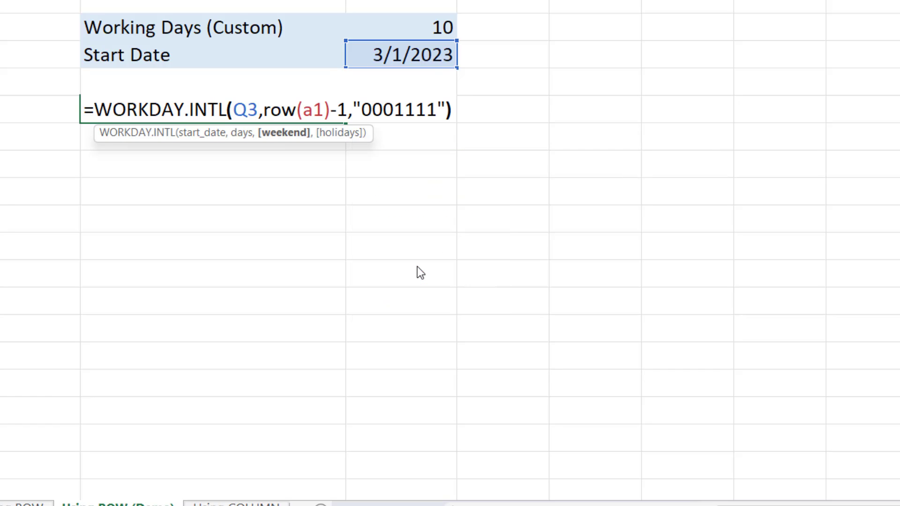
key(Return)
- Make the Q3 start date reference absolute ($Q$3) in the P5 WORKDAY.INTL formula and fill it down to P18
double_click(313, 109)
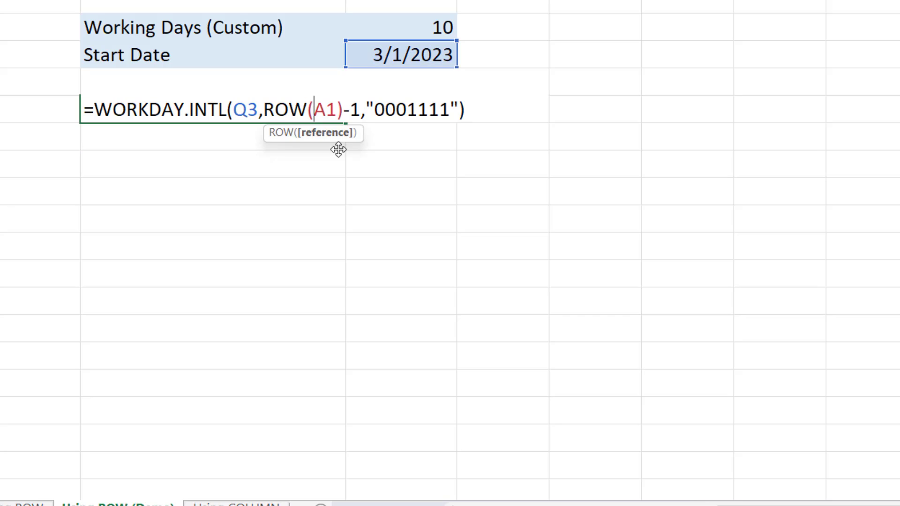
click(251, 109)
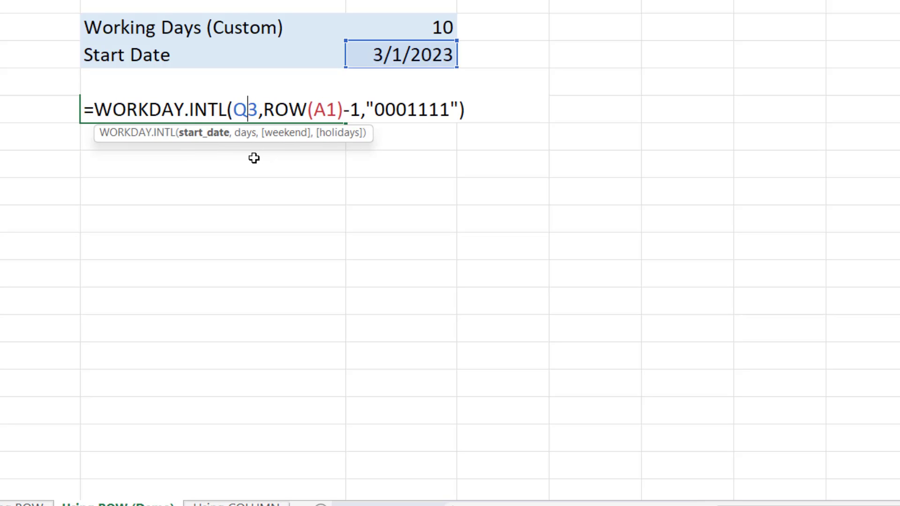
key(F4)
key(Return)
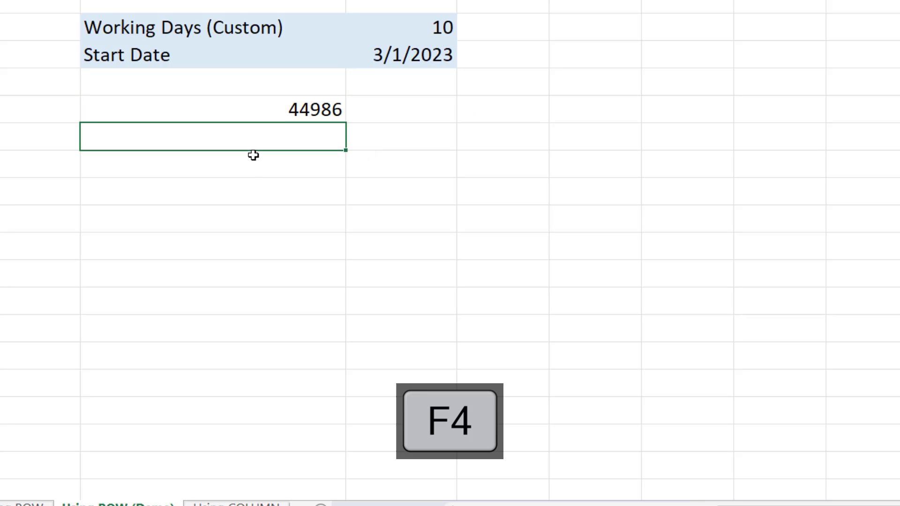
key(Up)
drag(347, 123, 315, 471)
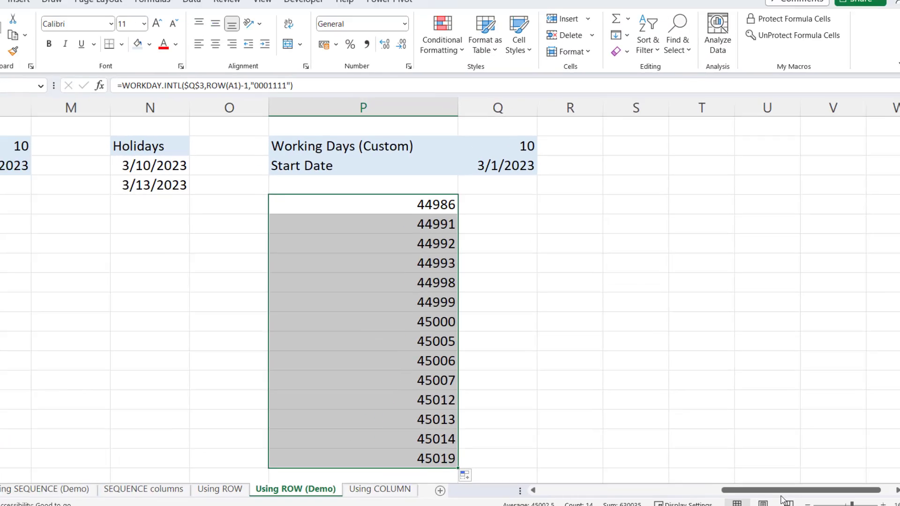
- Copy the date formatting of K5 onto P5:P18 with Format Painter
drag(769, 486, 747, 487)
click(218, 227)
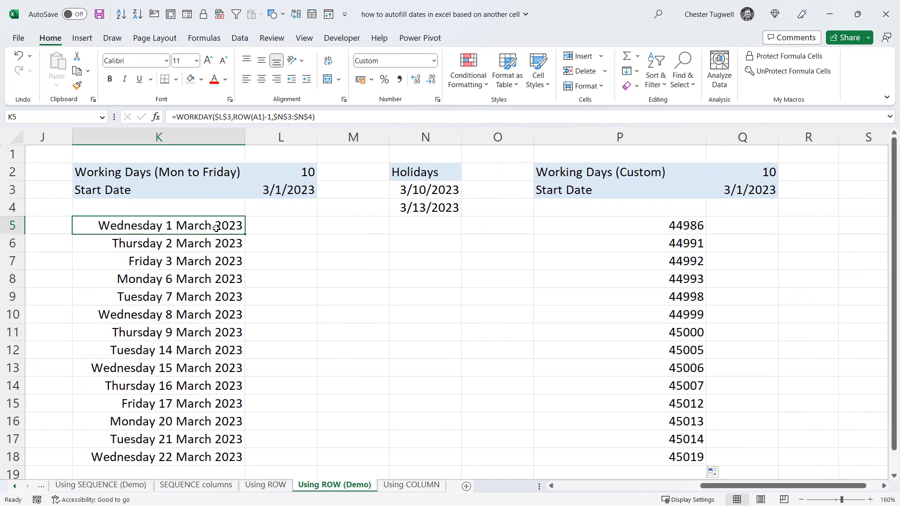
click(77, 86)
drag(691, 227, 670, 460)
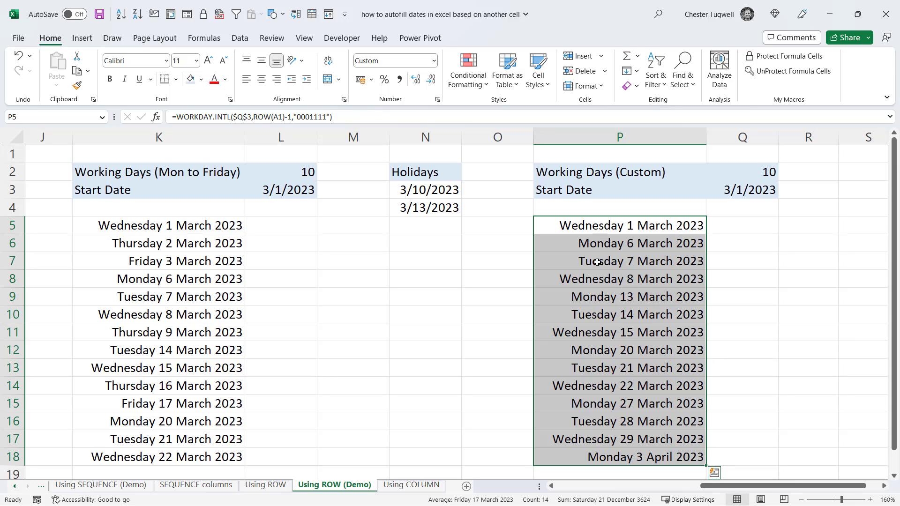
- Wrap the P5 WORKDAY.INTL formula in an IF that tests ROW(A1)<=Q2 and returns "" when false
drag(797, 487, 844, 489)
click(527, 221)
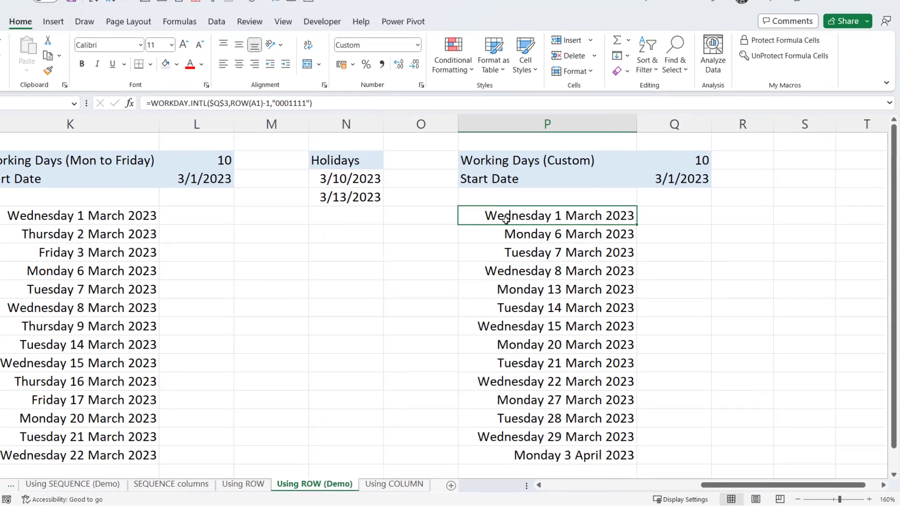
double_click(493, 226)
click(348, 134)
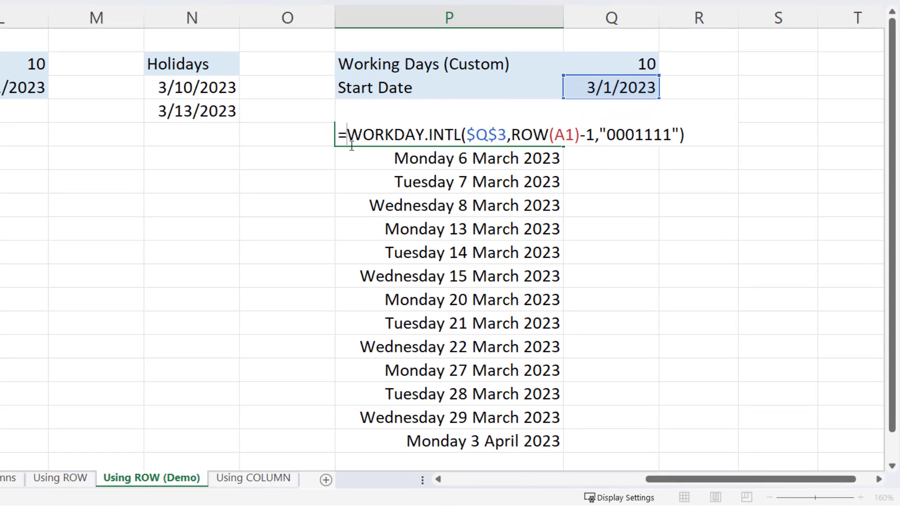
text(IF()
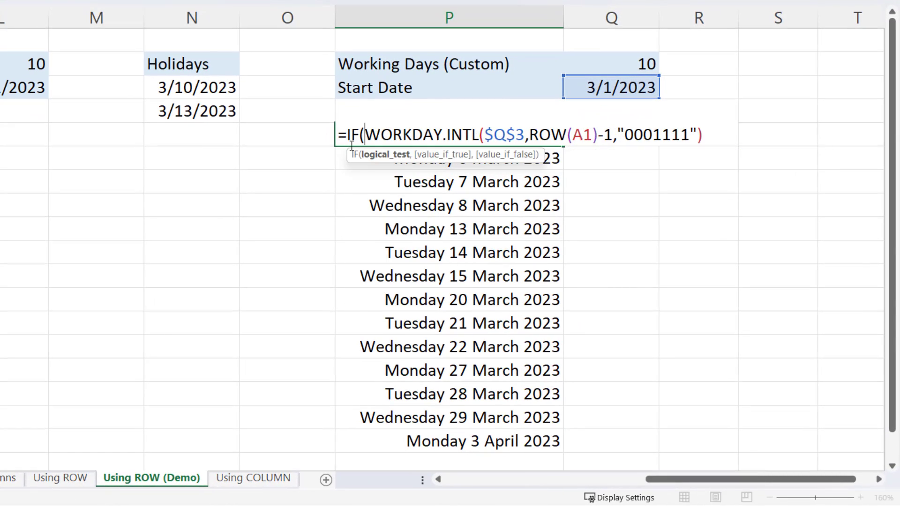
text(ROW)
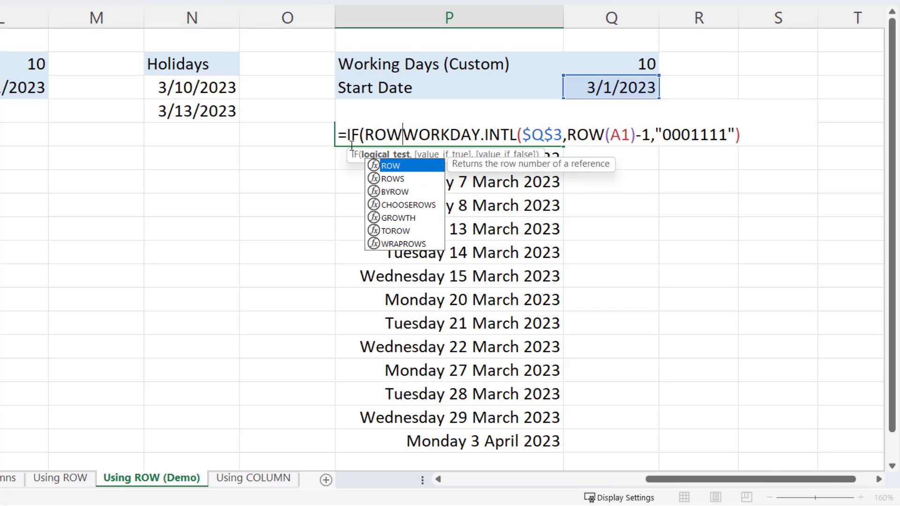
text((a1)
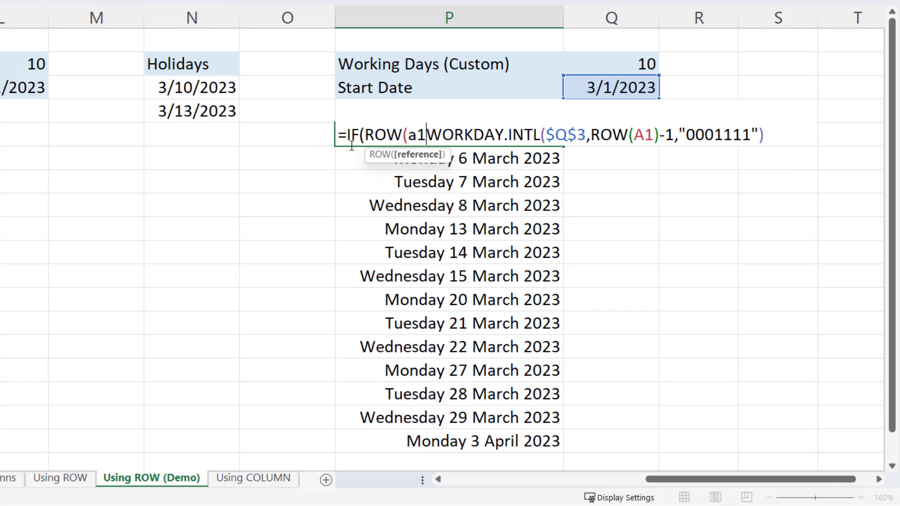
text()<)
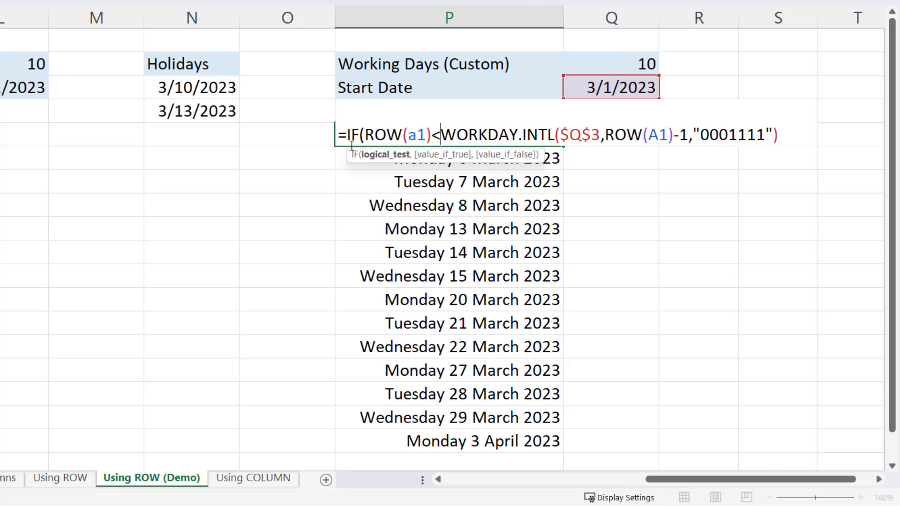
text(=)
click(649, 62)
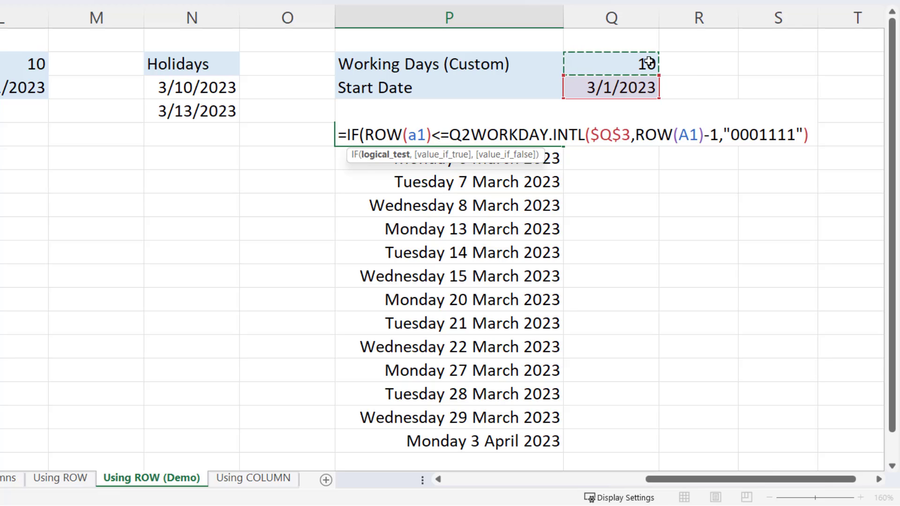
text(,)
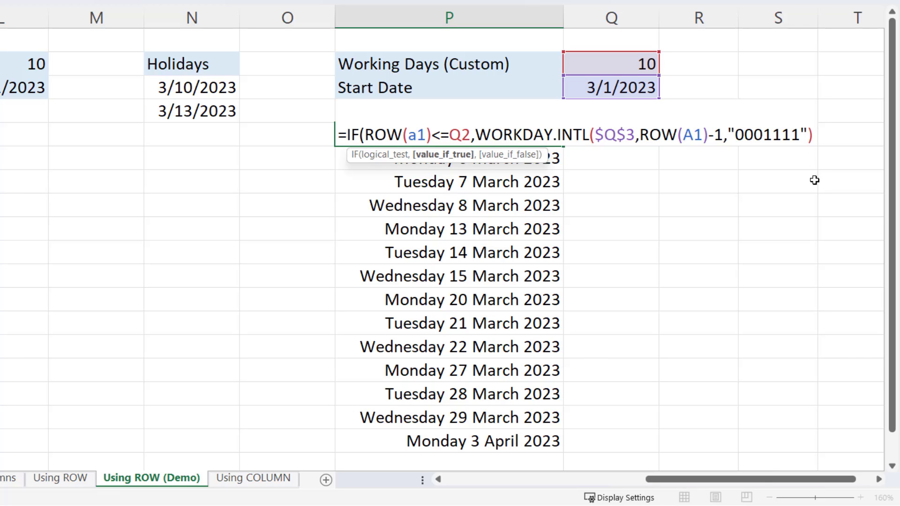
text(,""))
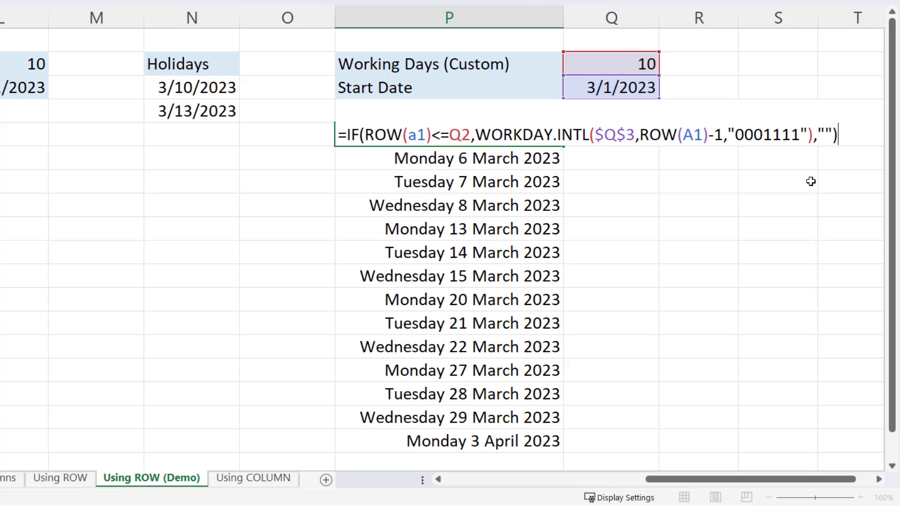
- Make the Q2 reference absolute ($Q$2) in the P5 IF formula and fill it down to P18
click(470, 135)
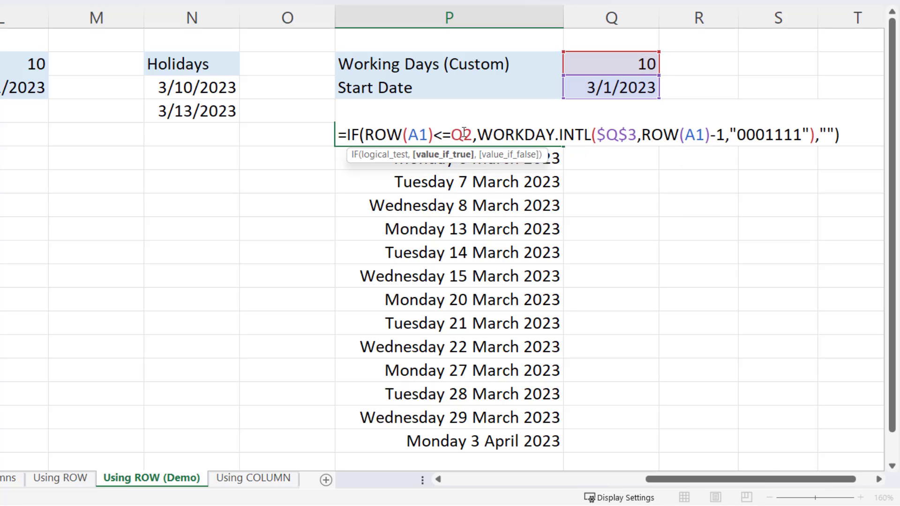
key(F4)
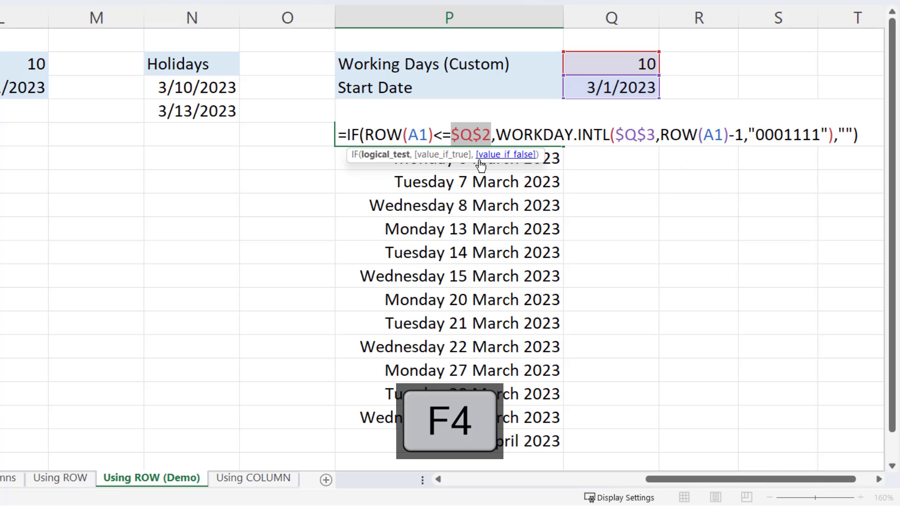
key(Return)
click(497, 138)
drag(563, 145, 542, 438)
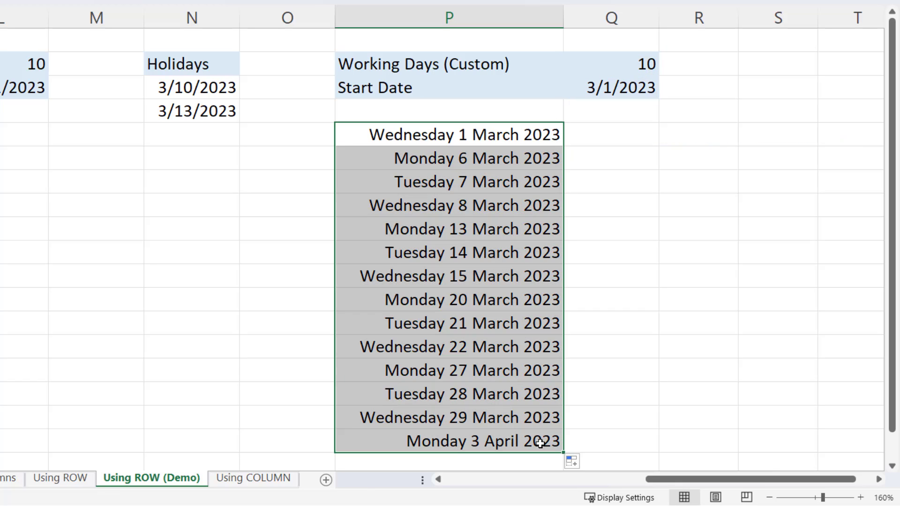
- Set the Working Days (Custom) count in Q2 to 3
click(622, 64)
text(3)
key(Return)
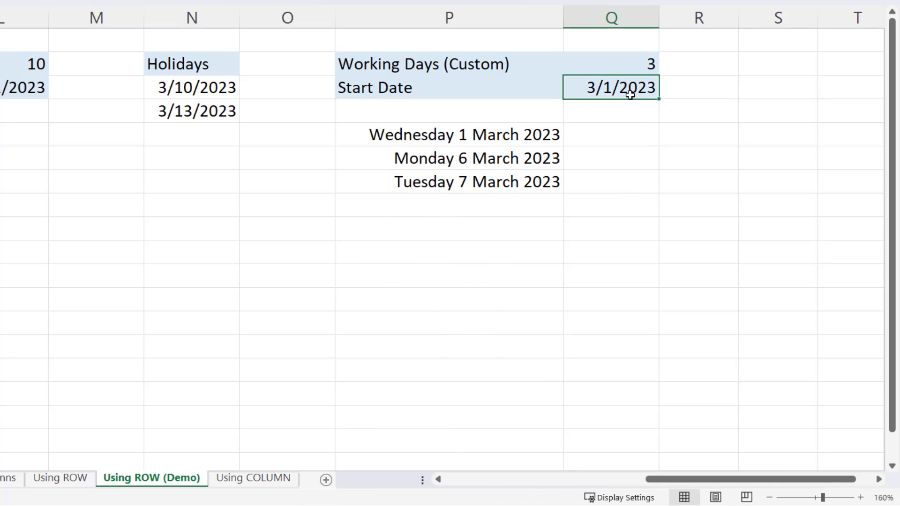